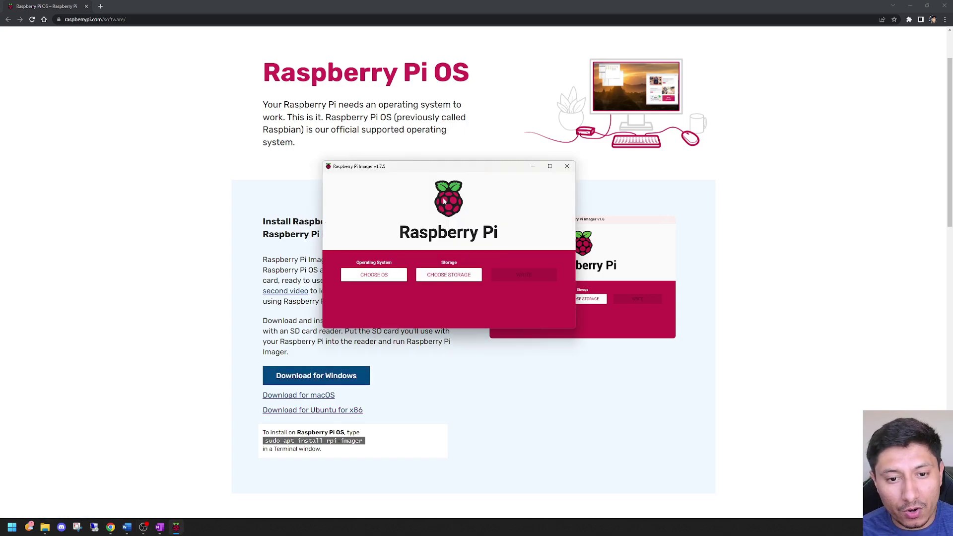
Choose Raspberry Pi OS (64-bit) under the other variants, with the 63.3 GB Generic MassStorageClass USB device as storage.
mouse_move(455, 169)
mouse_down()
mouse_move(459, 159)
mouse_move(455, 166)
mouse_up()
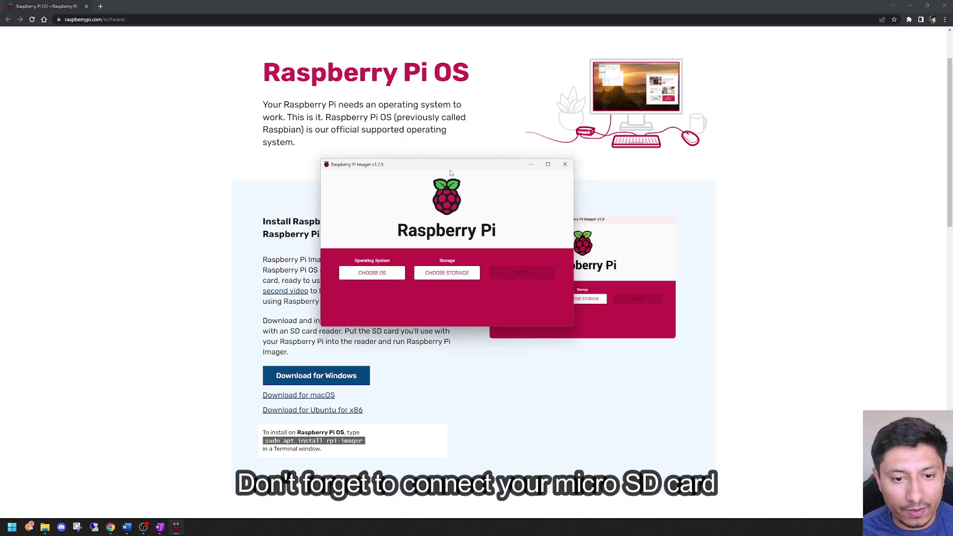
click(376, 274)
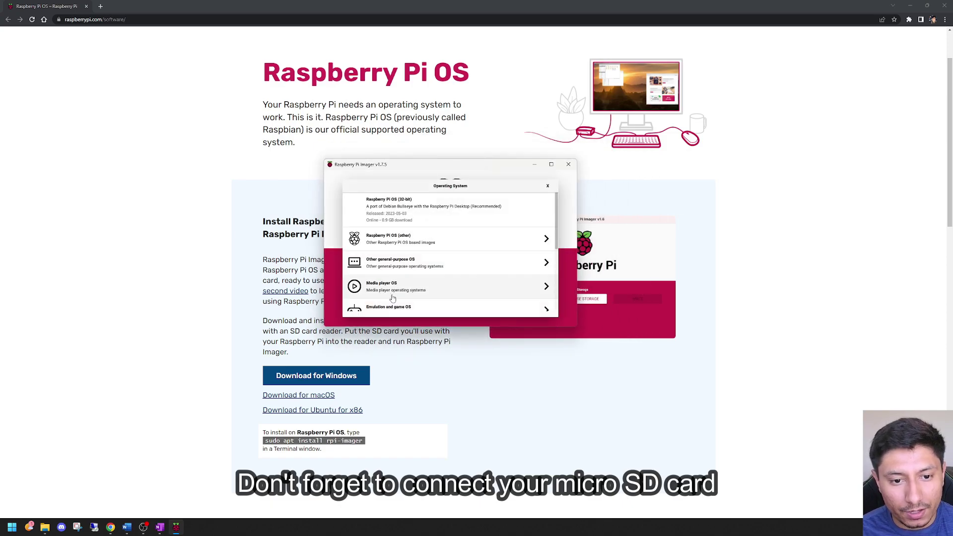
click(437, 239)
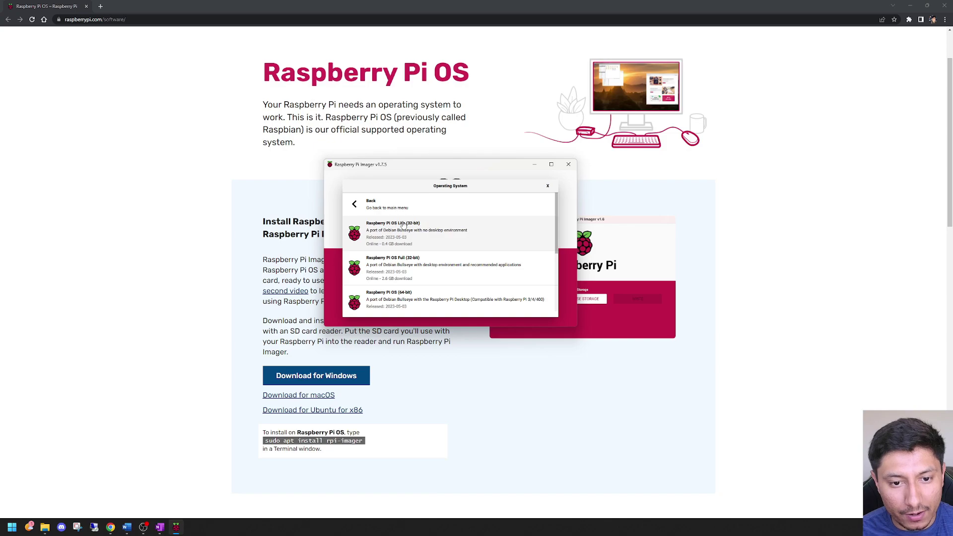
scroll(426, 248, down, 2)
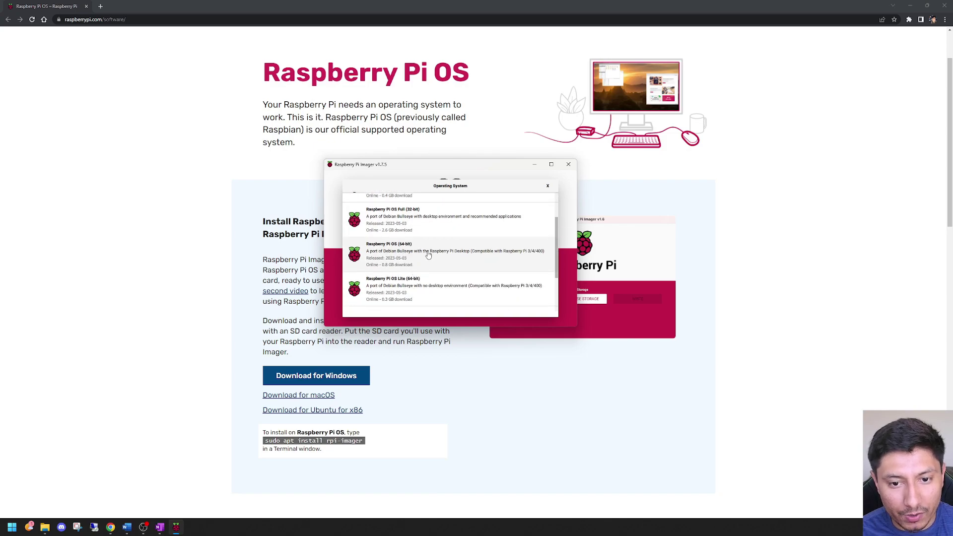
click(427, 254)
click(464, 278)
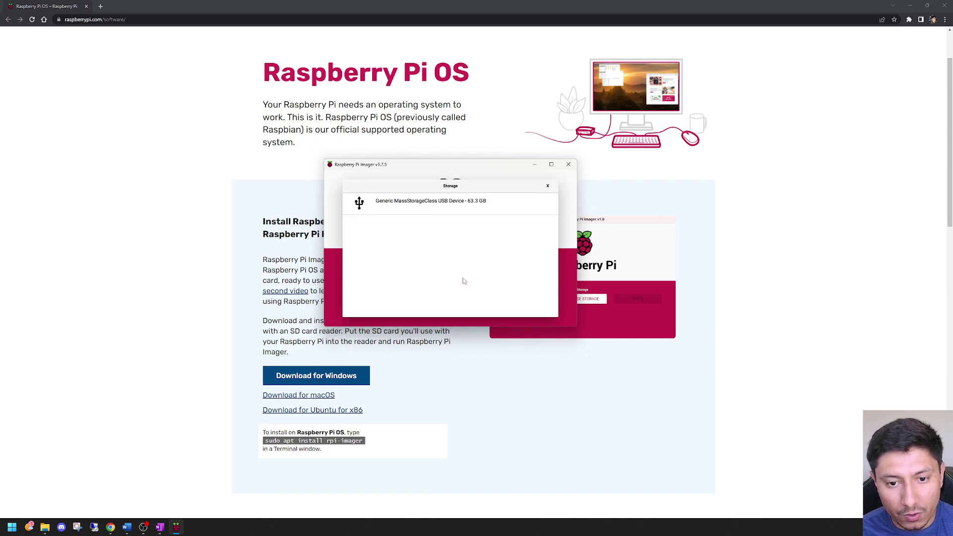
click(469, 202)
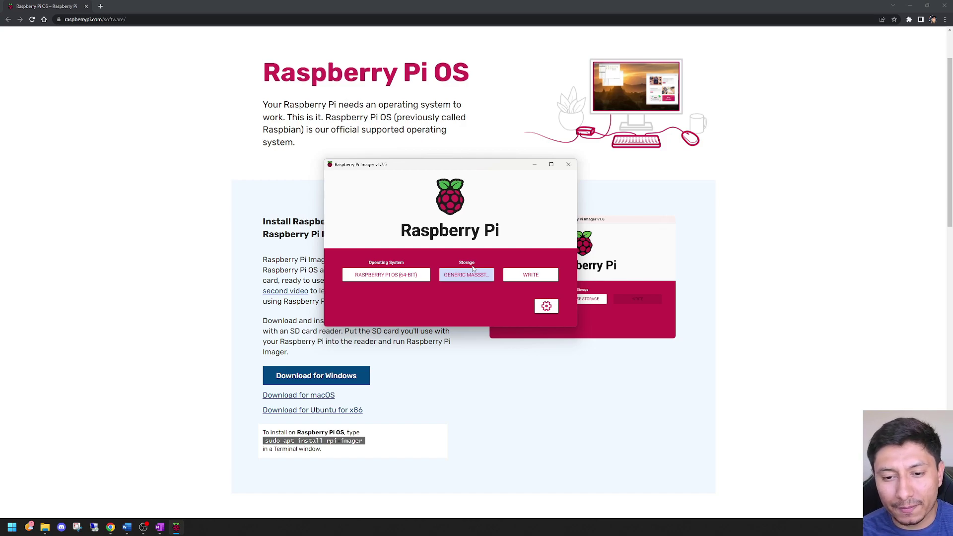
In advanced options, set the hostname to Slendy-Pi and enable SSH with password authentication.
click(546, 306)
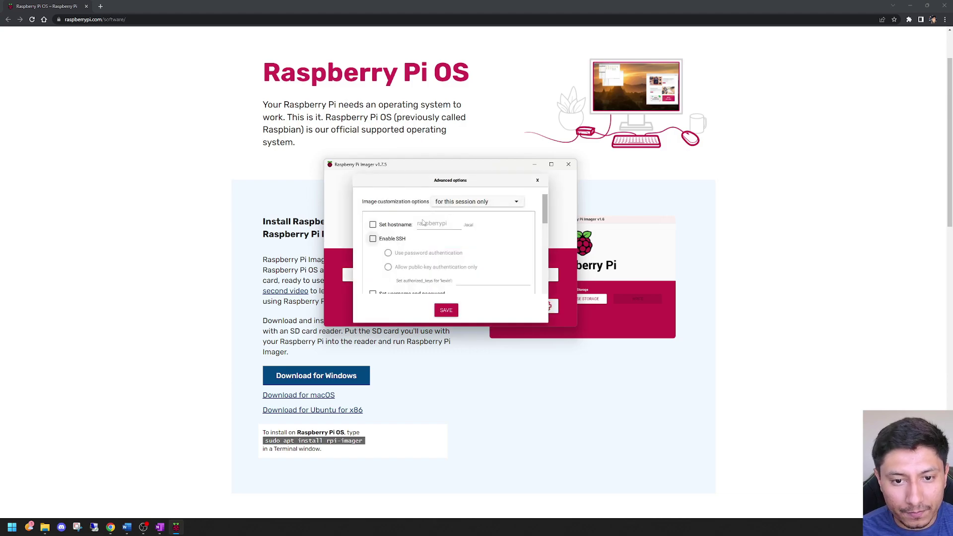
scroll(544, 223, down, 1)
drag(545, 222, 546, 209)
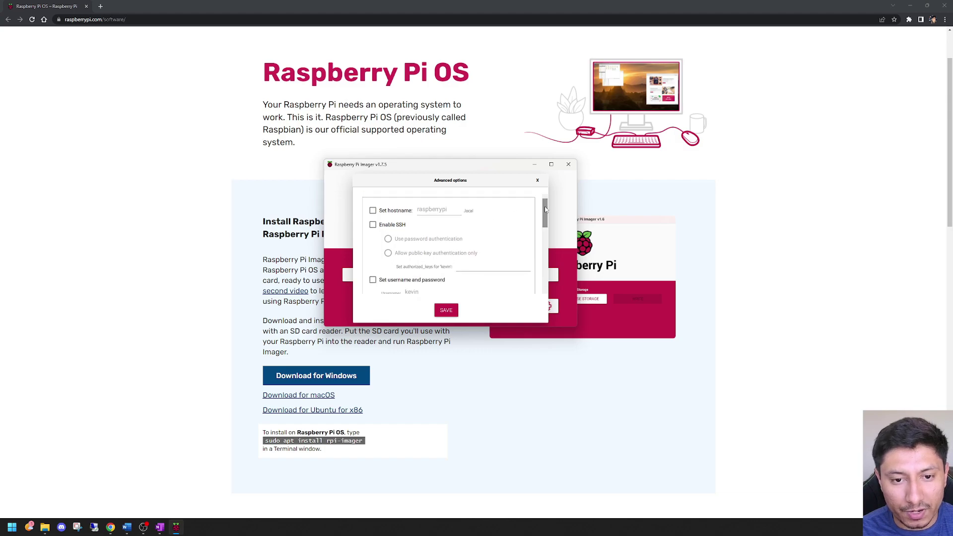
click(372, 210)
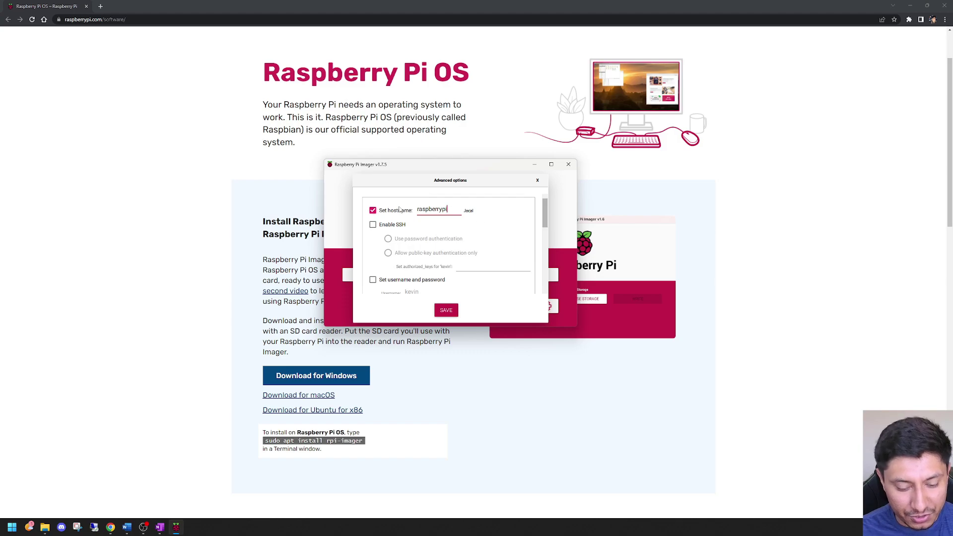
key(BackSpace)
key(BackSpace)
key(BackSpace)
key(BackSpace)
key(BackSpace)
key(BackSpace)
key(BackSpace)
key(BackSpace)
key(BackSpace)
key(BackSpace)
text(Sl)
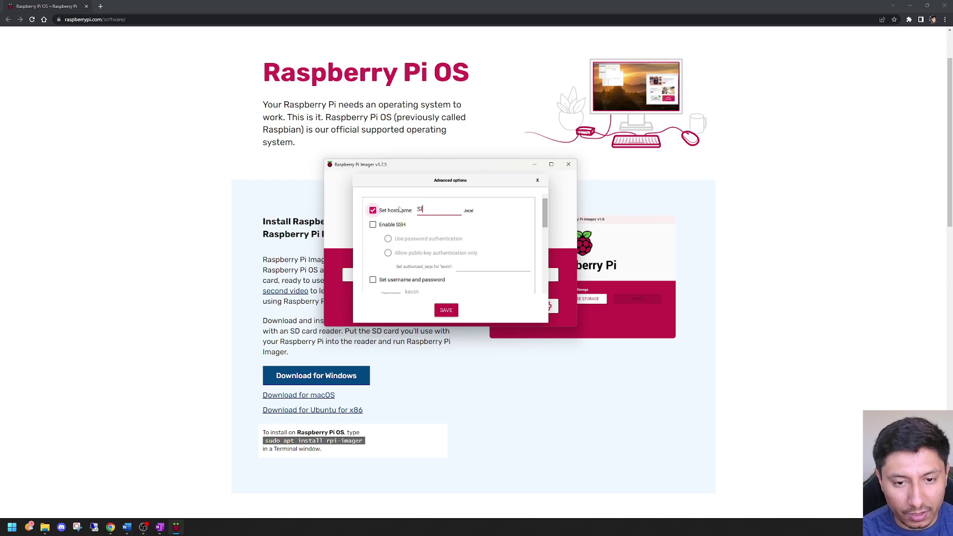
text(endy-Pi)
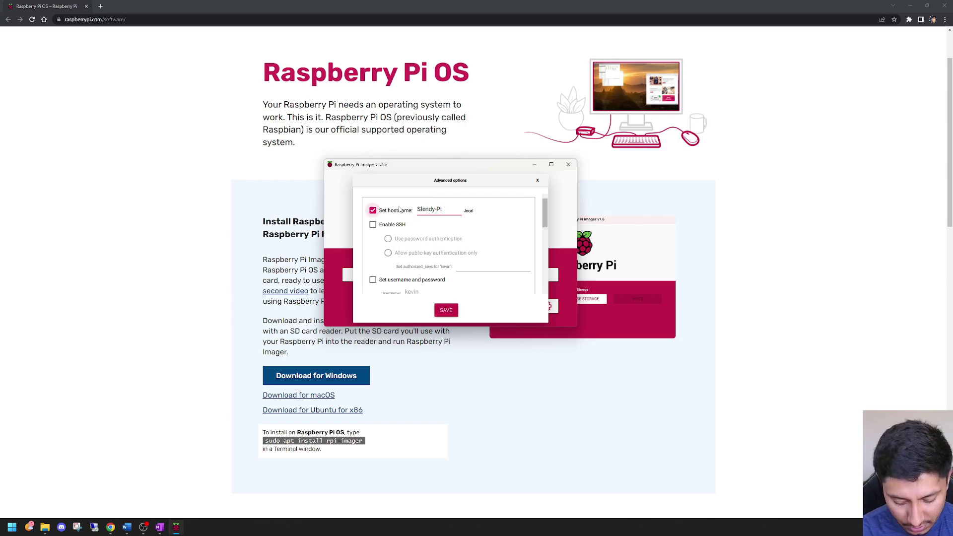
click(390, 225)
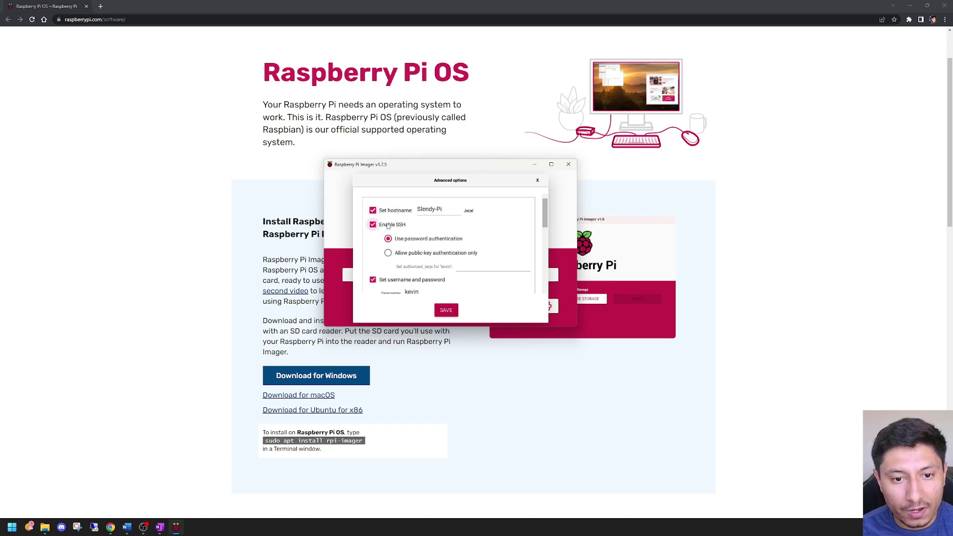
Replace the default username with a custom one and enter the account password.
drag(544, 210, 544, 220)
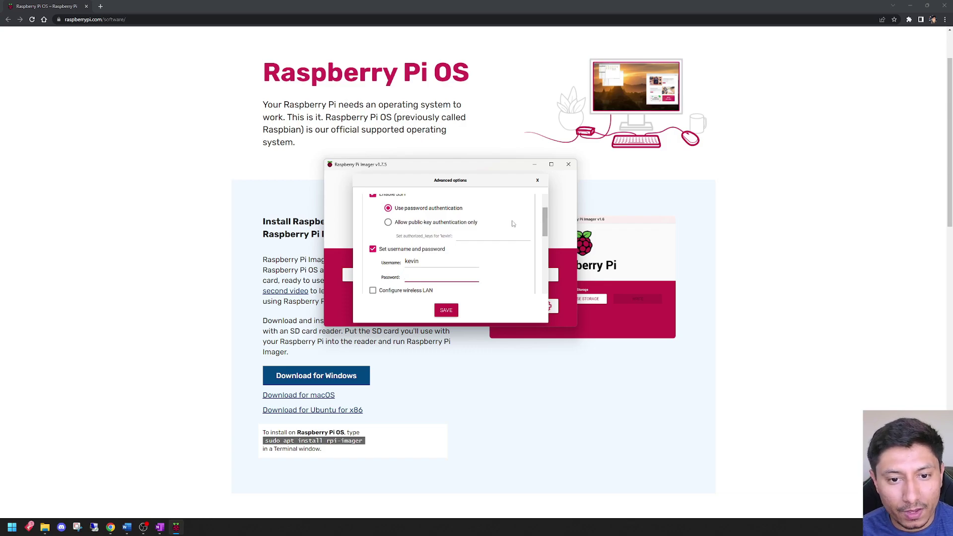
drag(546, 223, 546, 229)
click(455, 238)
key(BackSpace)
key(BackSpace)
key(BackSpace)
key(BackSpace)
key(BackSpace)
text(slendy)
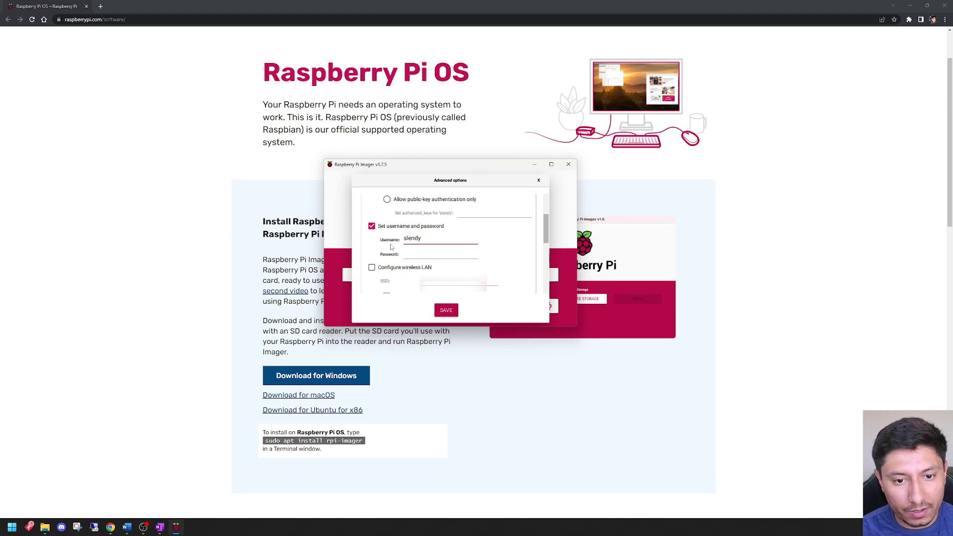
click(441, 256)
text(•••••••)
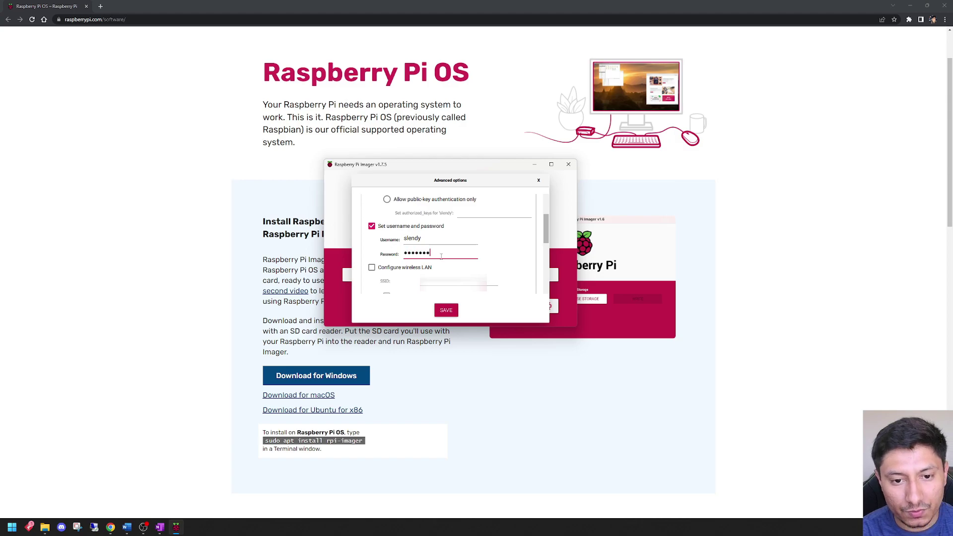
Leave wireless LAN configuration turned off and save the advanced options.
scroll(418, 240, down, 2)
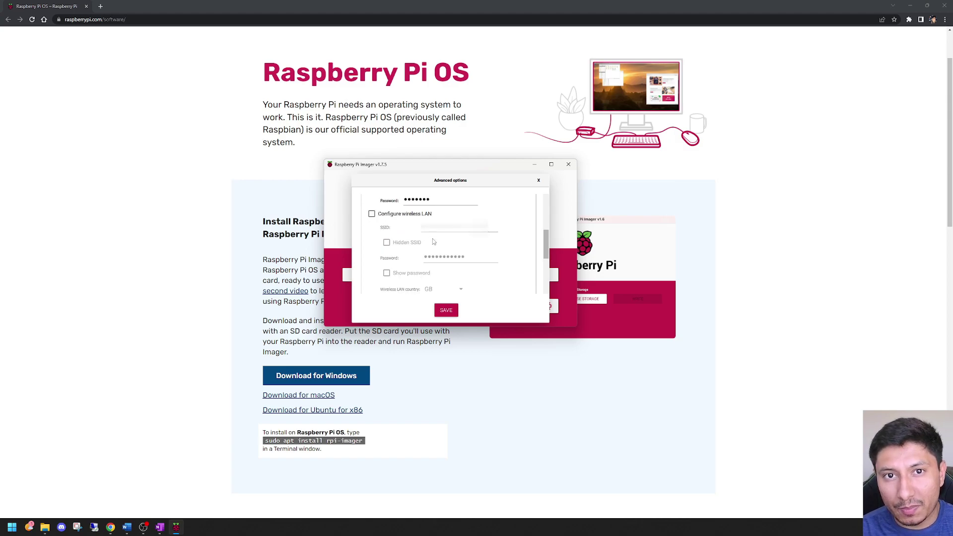
click(371, 214)
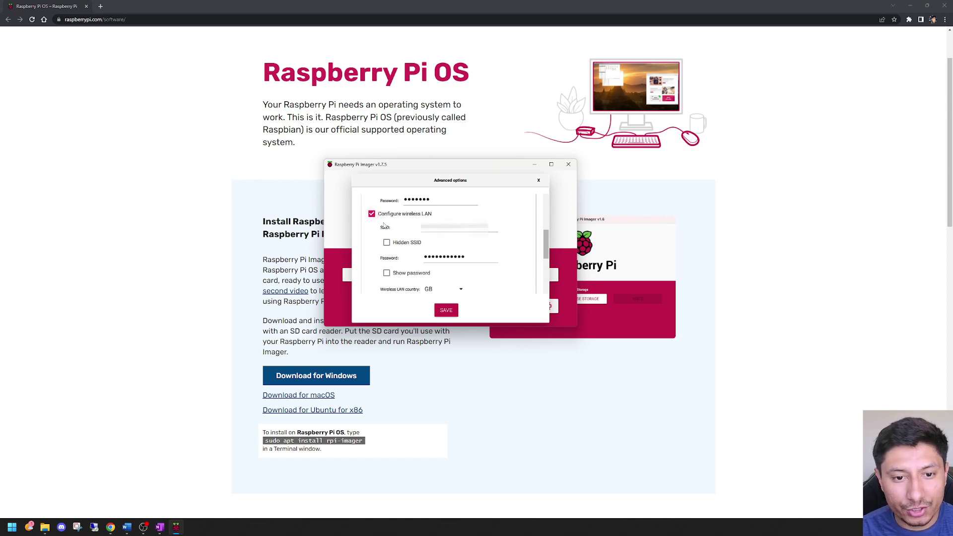
click(495, 253)
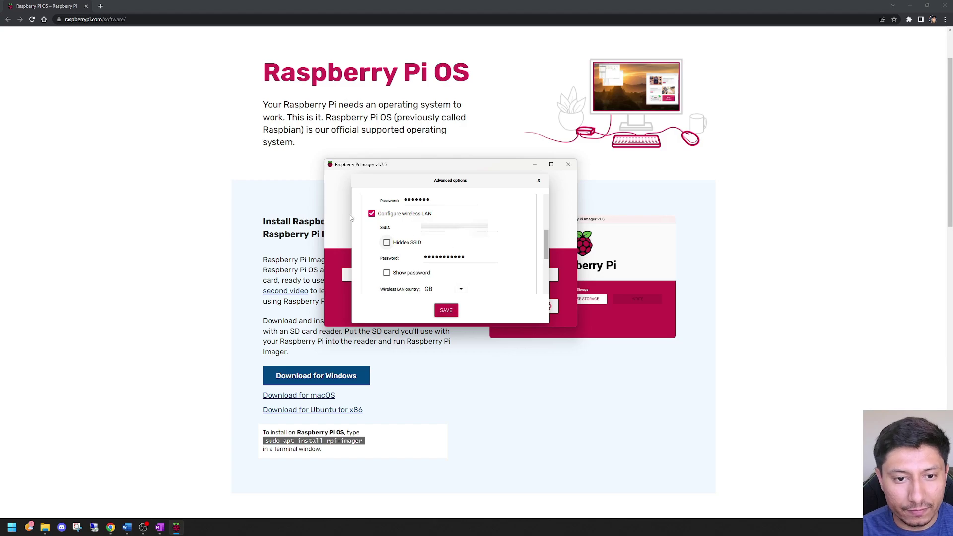
click(372, 213)
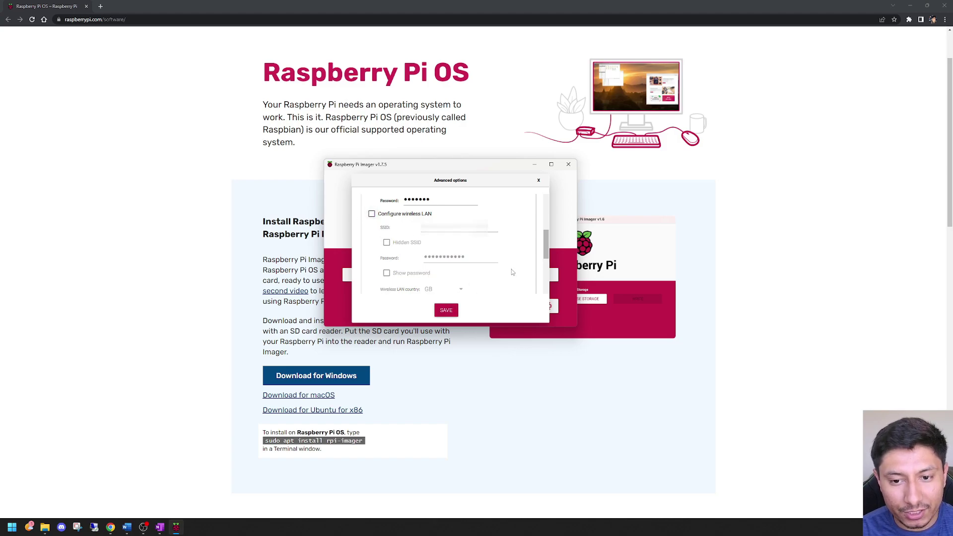
click(454, 311)
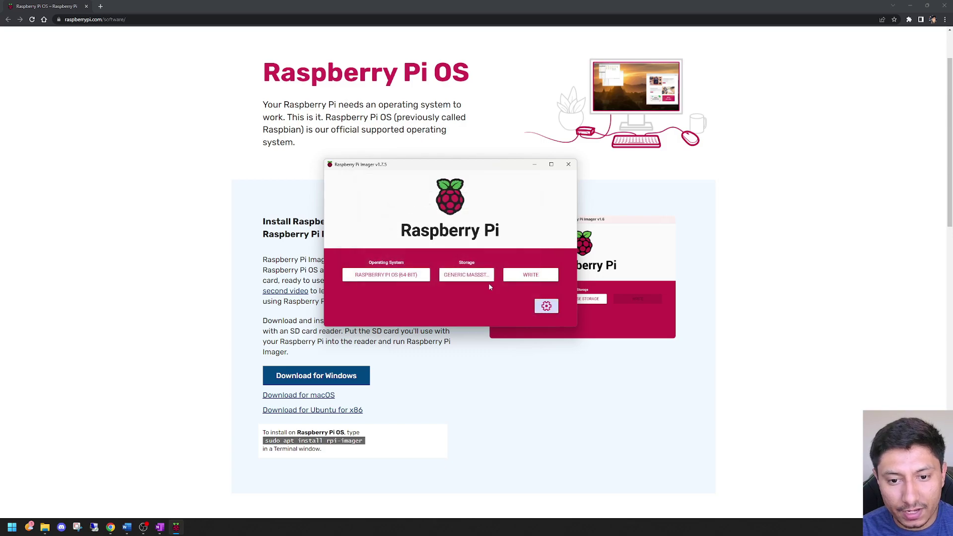
Write Raspberry Pi OS (64-bit) to the 63.3 GB USB device after confirming the erase, then open the Start menu.
click(516, 277)
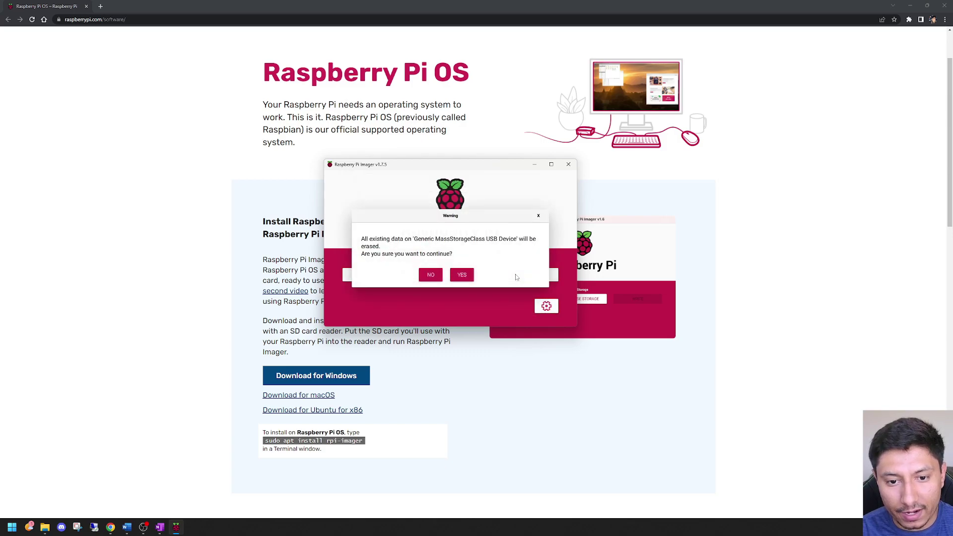
click(431, 274)
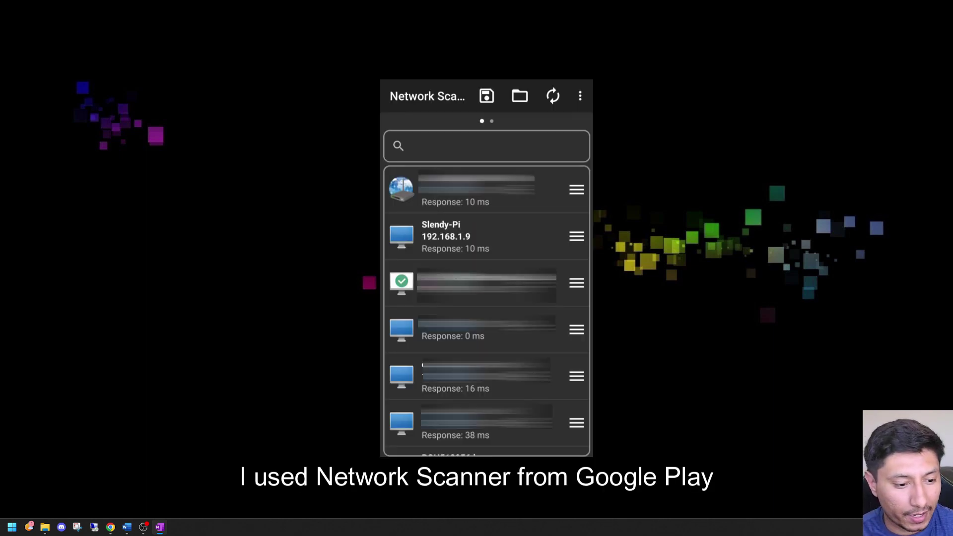
click(10, 528)
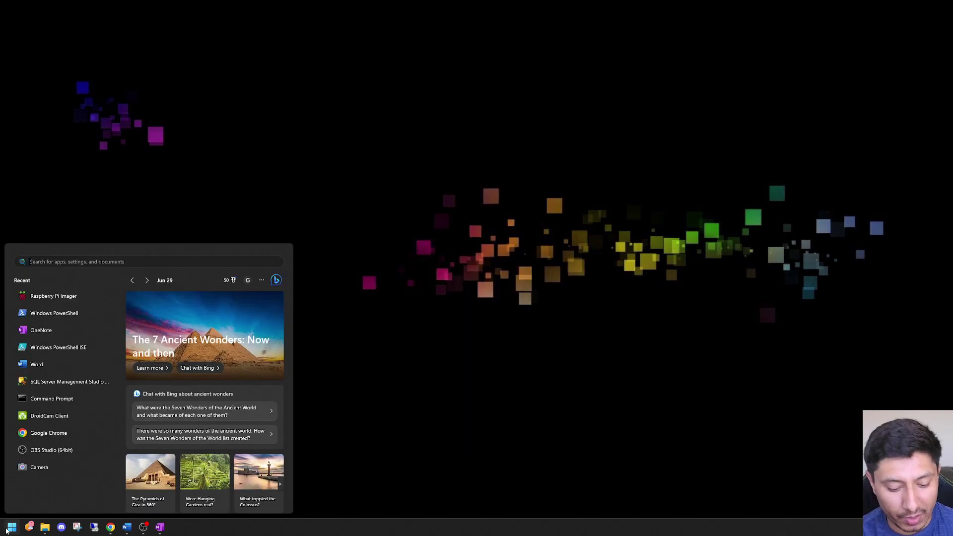
Launch Windows PowerShell and SSH into the Pi at 192.168.1.9 with its password.
text(p)
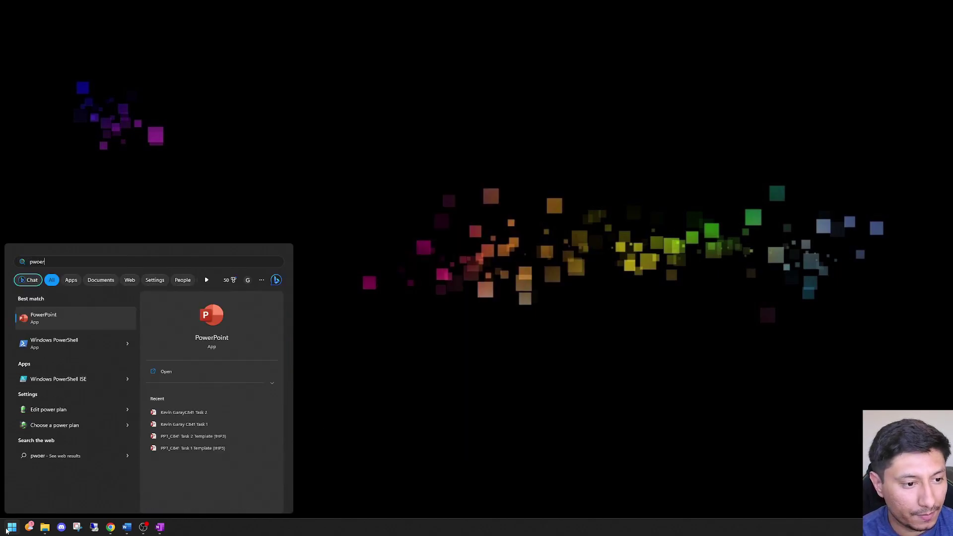
text(owershell)
key(Return)
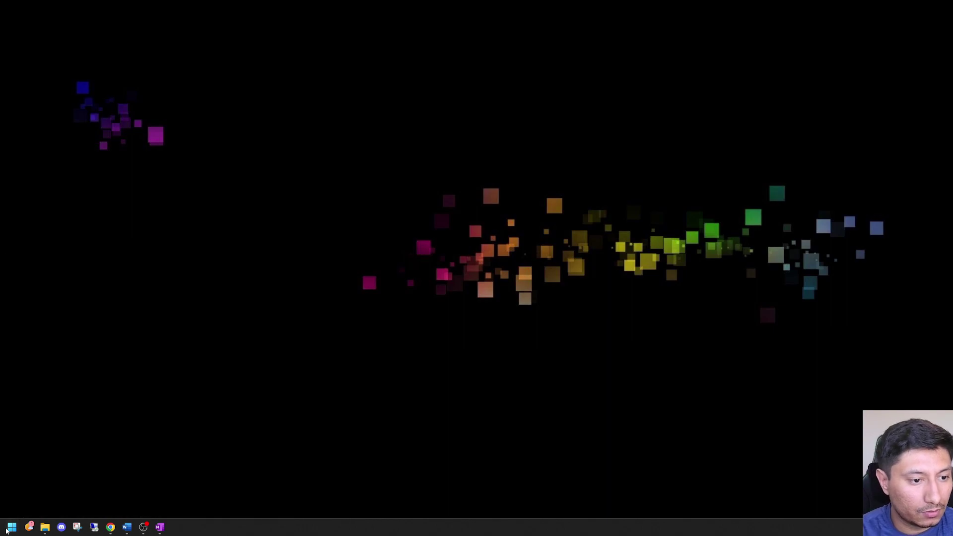
drag(278, 106, 300, 100)
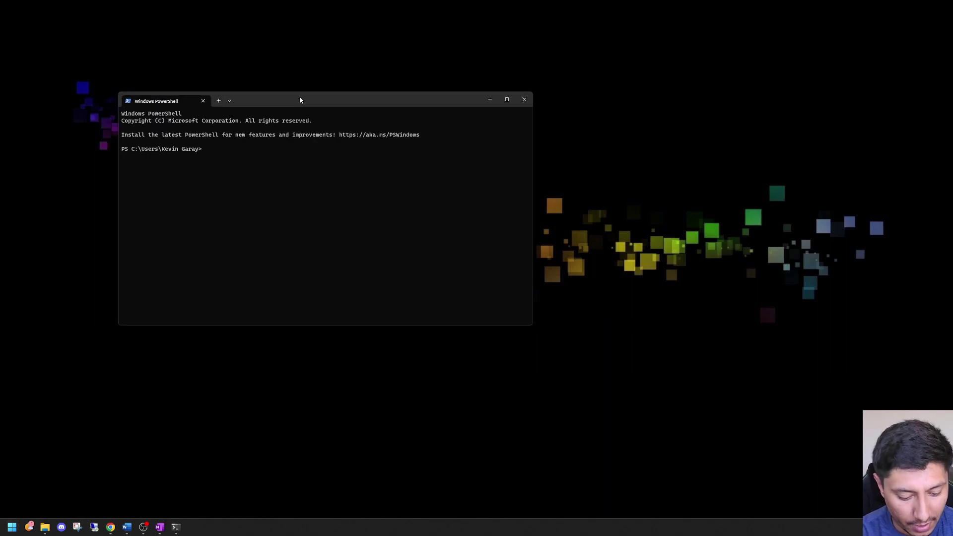
text(ssh)
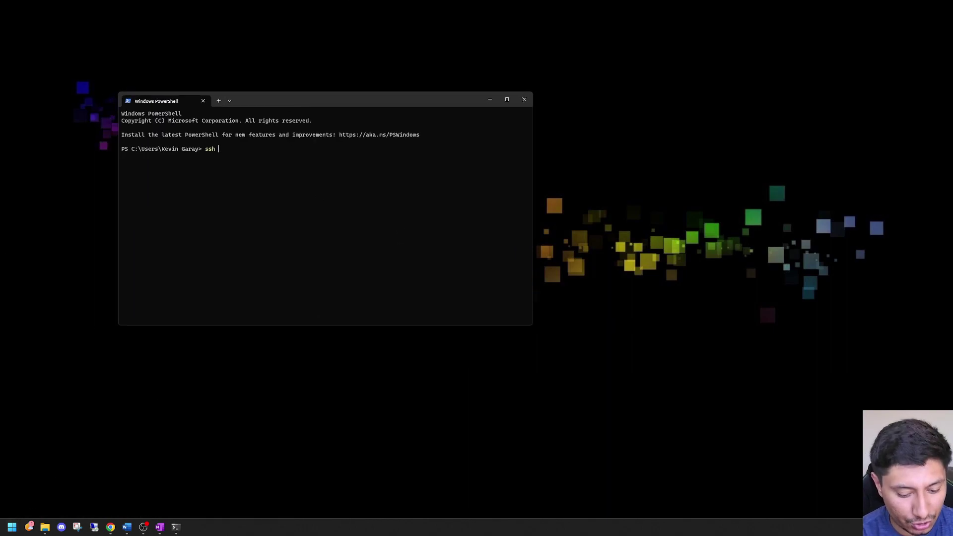
text( slendy)
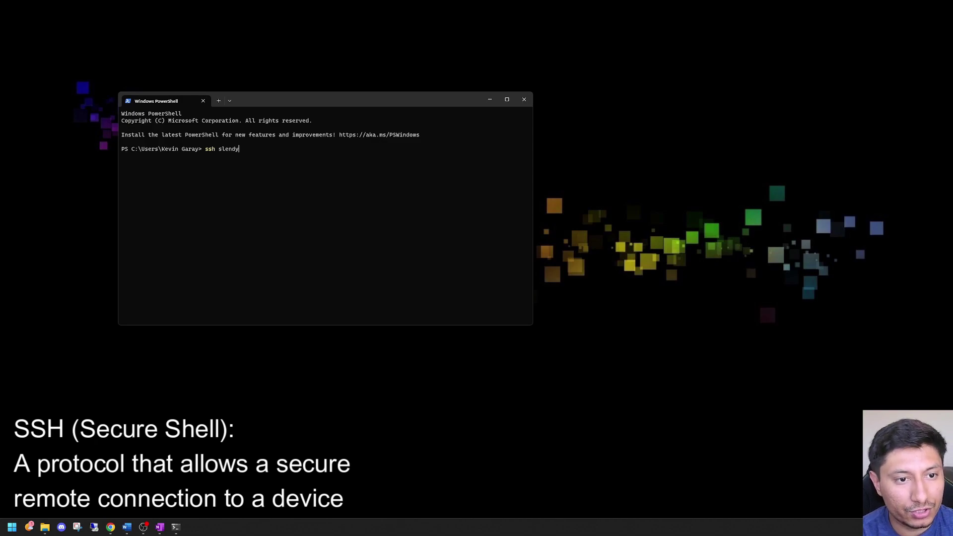
text(@192.168.1.9)
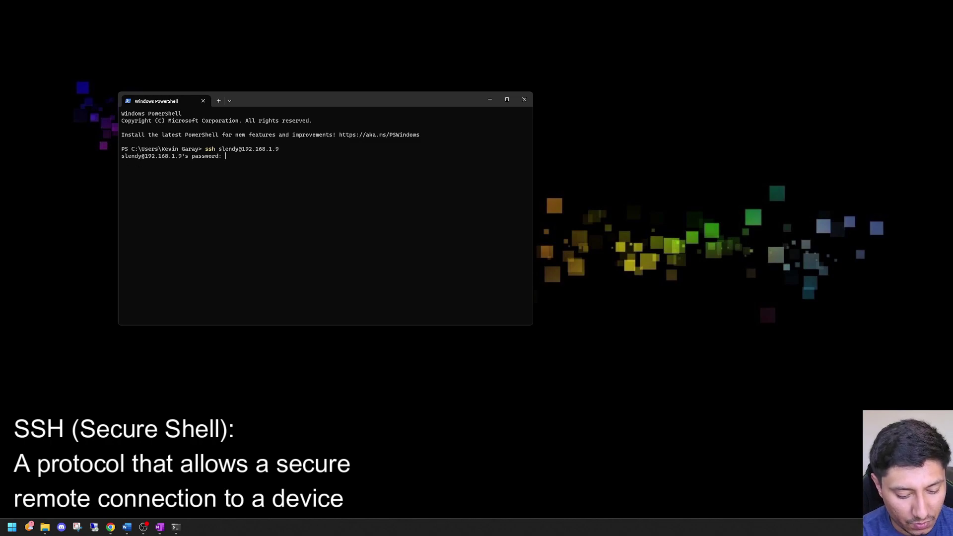
key(Return)
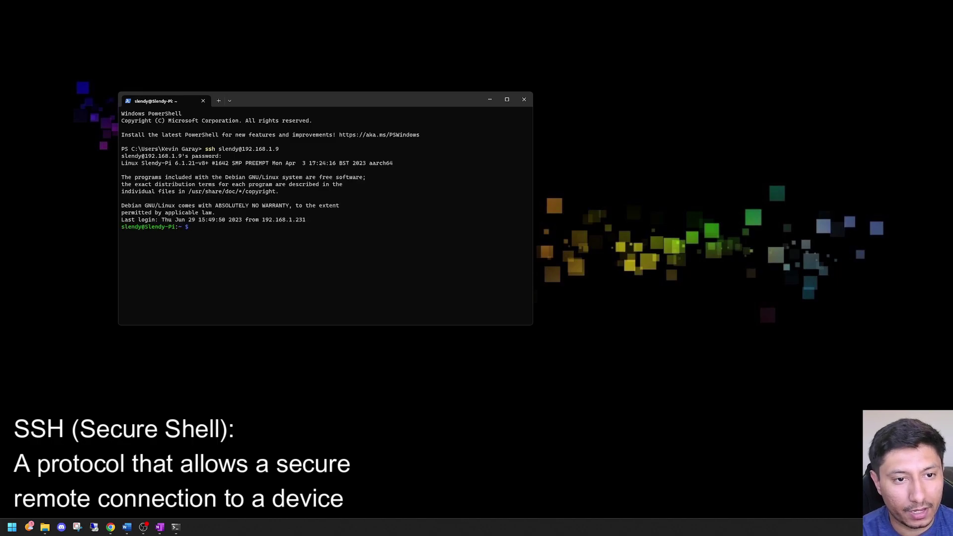
Run whoami to confirm the logged-in Pi user, then minimize the terminal.
drag(330, 101, 660, 77)
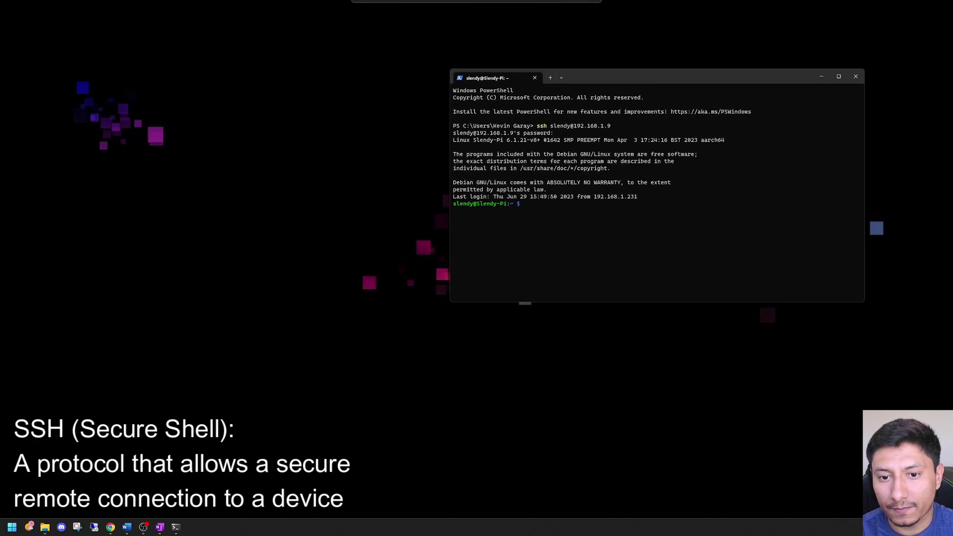
text(whoami)
key(Return)
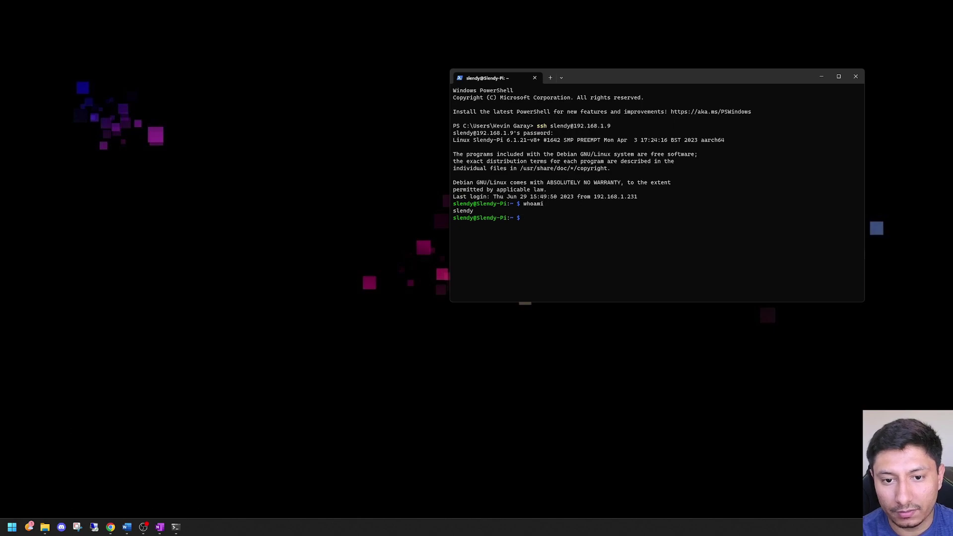
text(hostna)
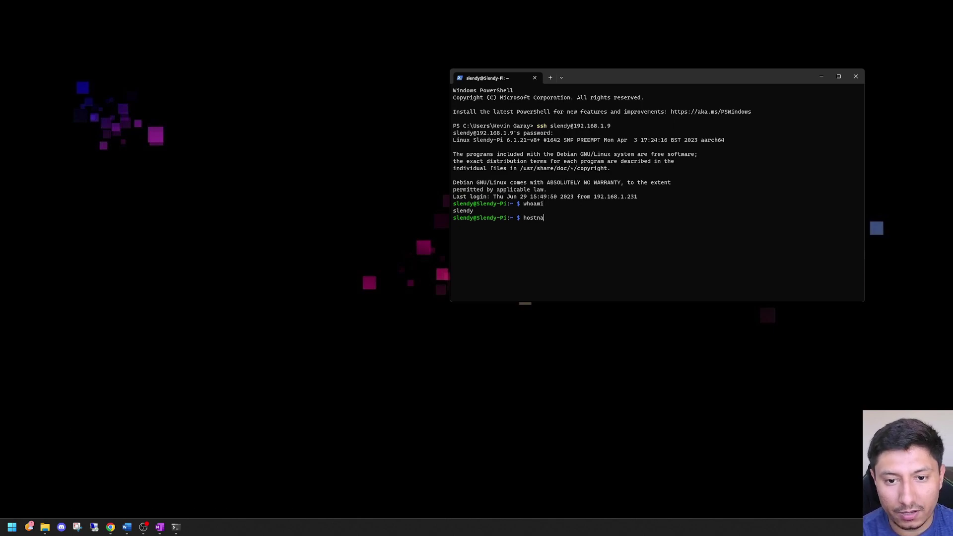
key(BackSpace)
key(BackSpace)
key(BackSpace)
key(BackSpace)
key(BackSpace)
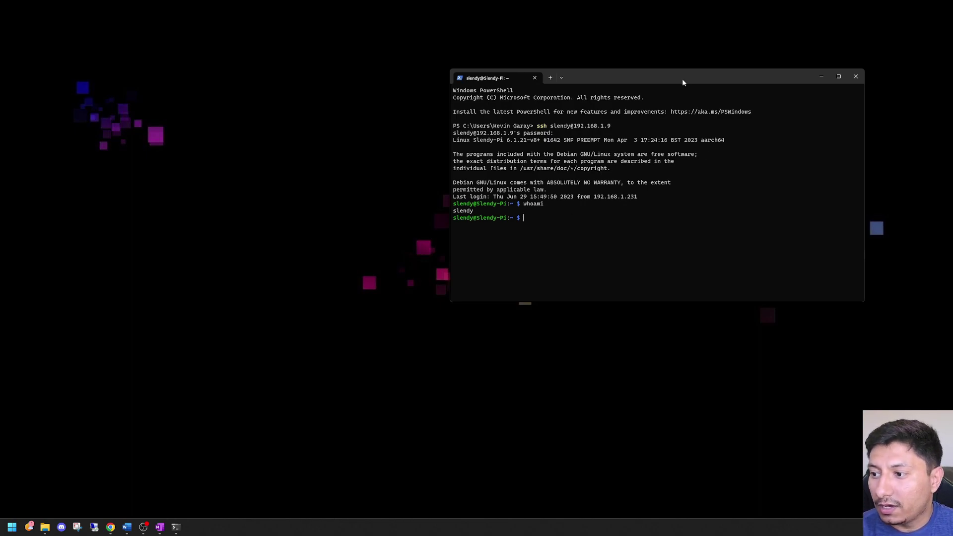
drag(683, 79, 642, 89)
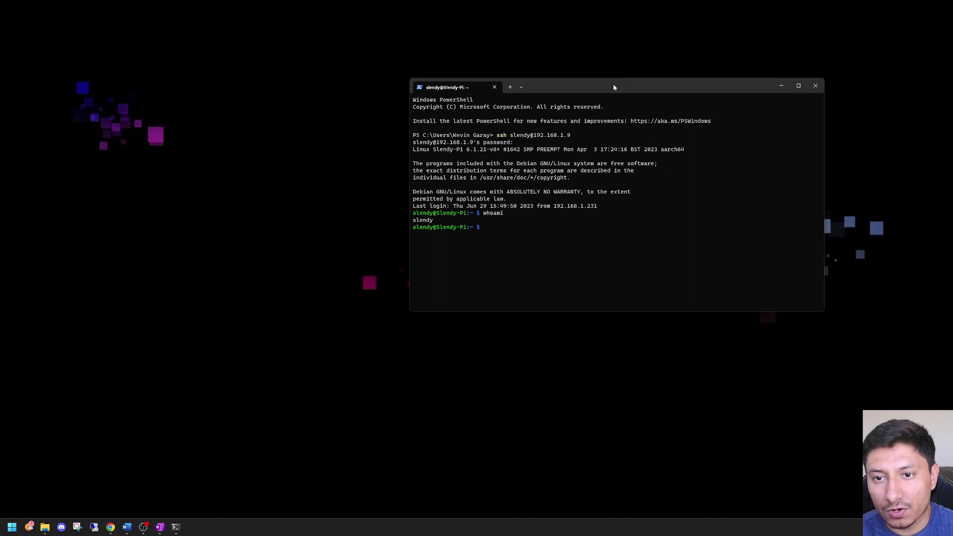
click(176, 527)
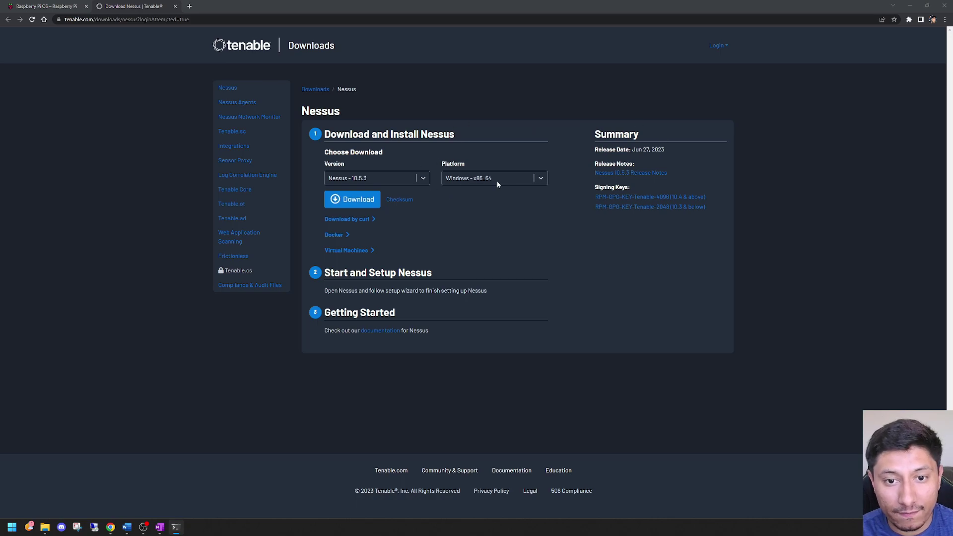
Download the Nessus installer for Windows - x86_64, accepting the license agreement.
click(528, 176)
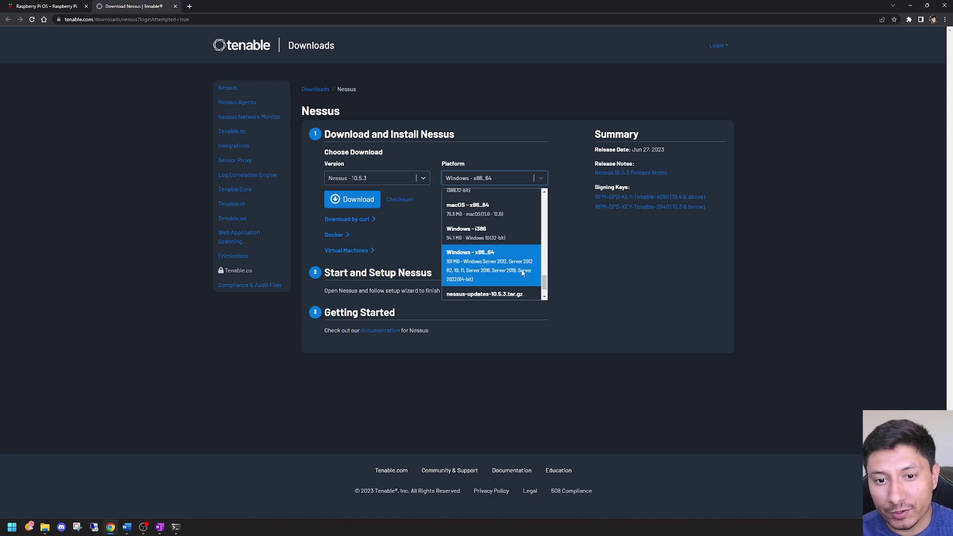
click(586, 271)
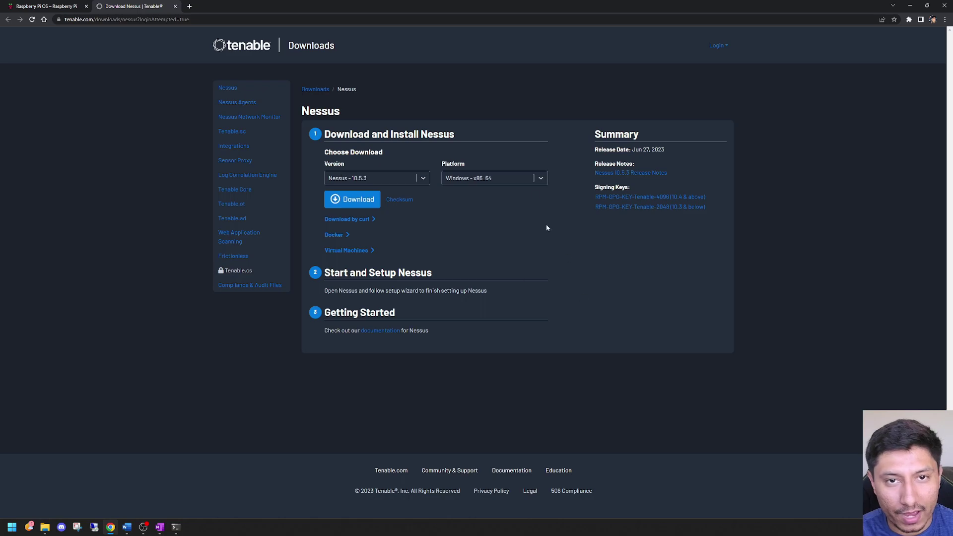
click(355, 204)
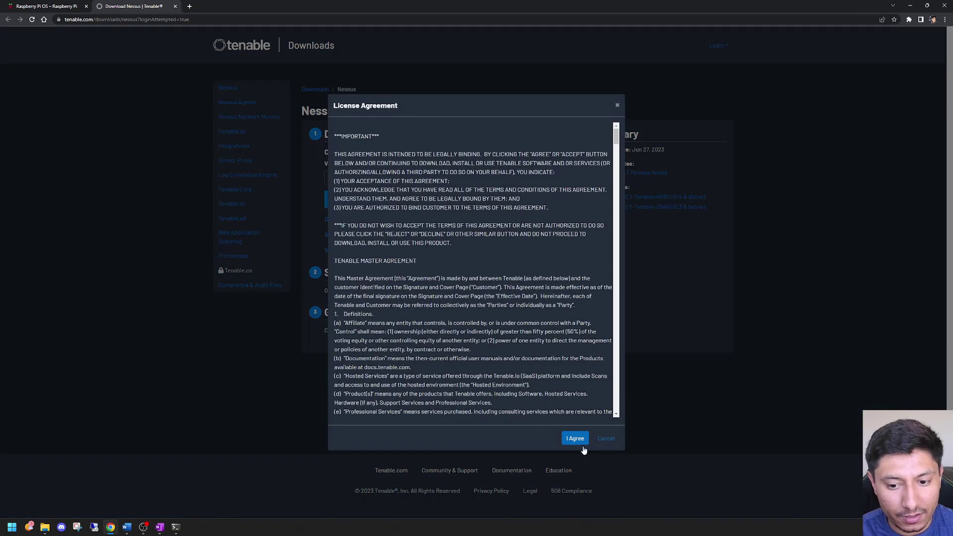
click(574, 437)
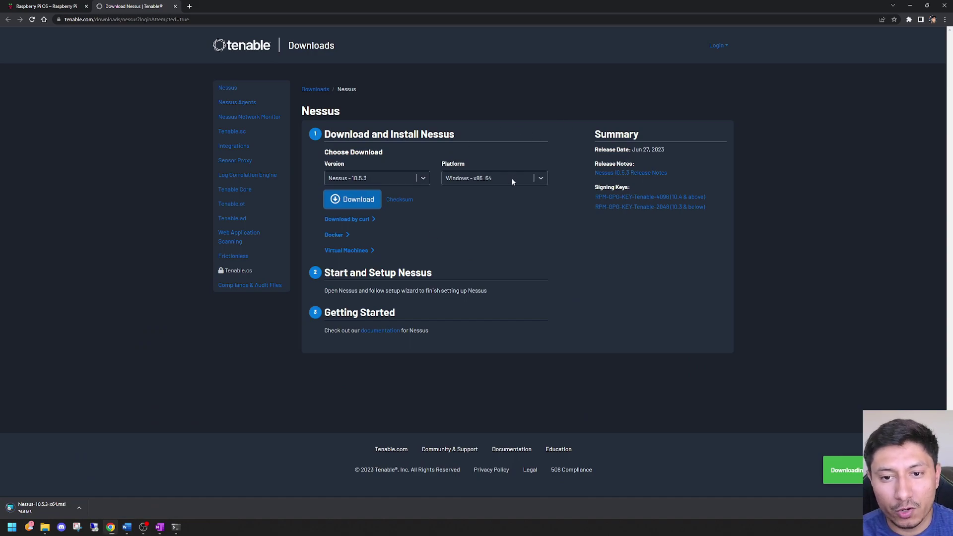
Switch the platform to Linux - Raspberry Pi OS - armhf and copy its curl download command.
click(534, 179)
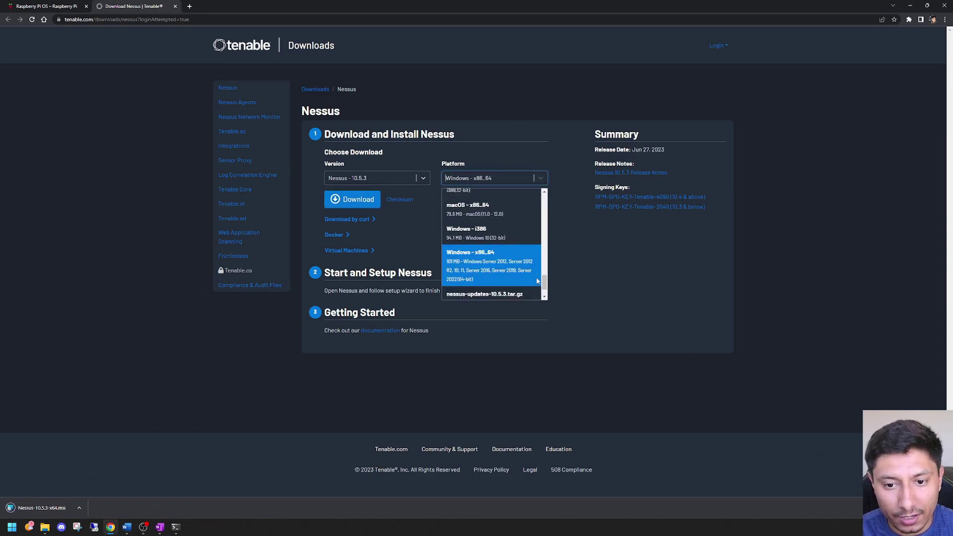
drag(544, 281, 545, 220)
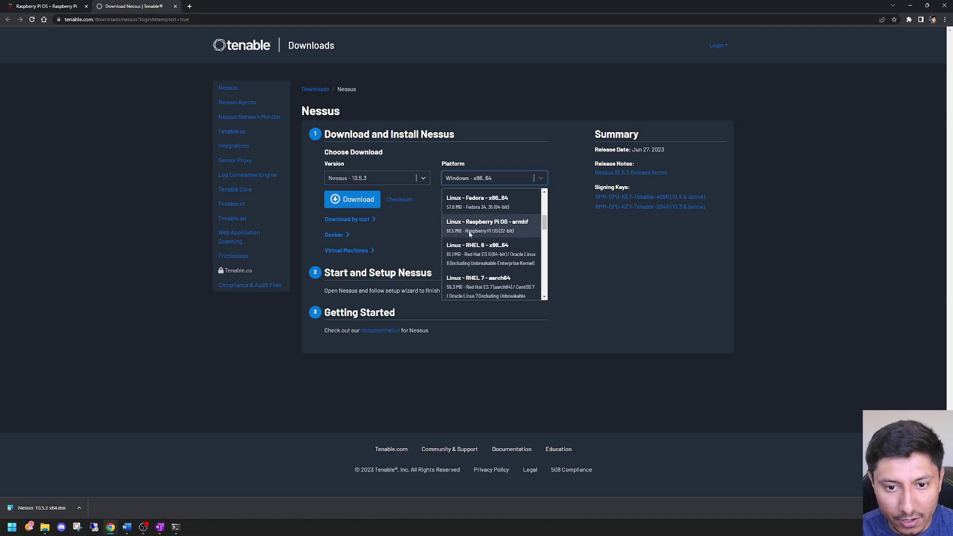
click(521, 229)
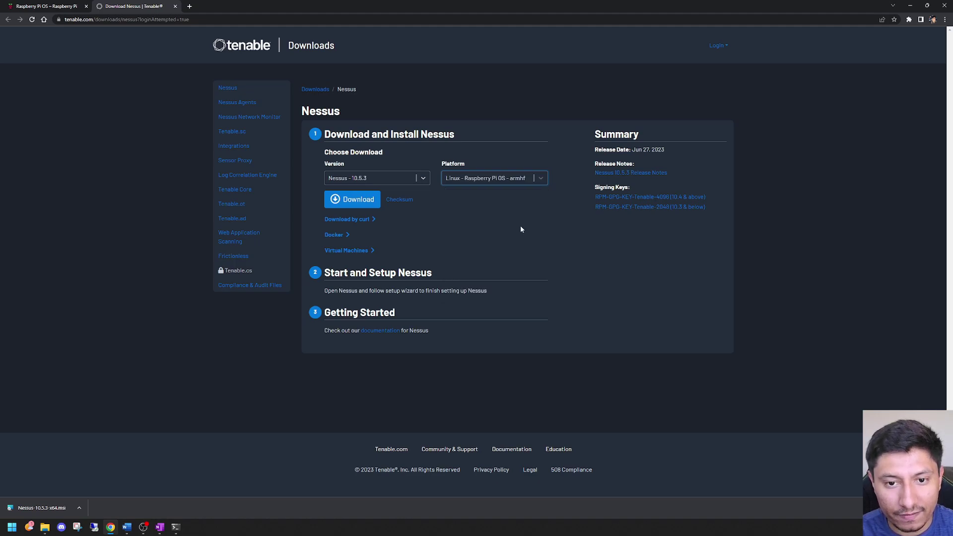
click(359, 219)
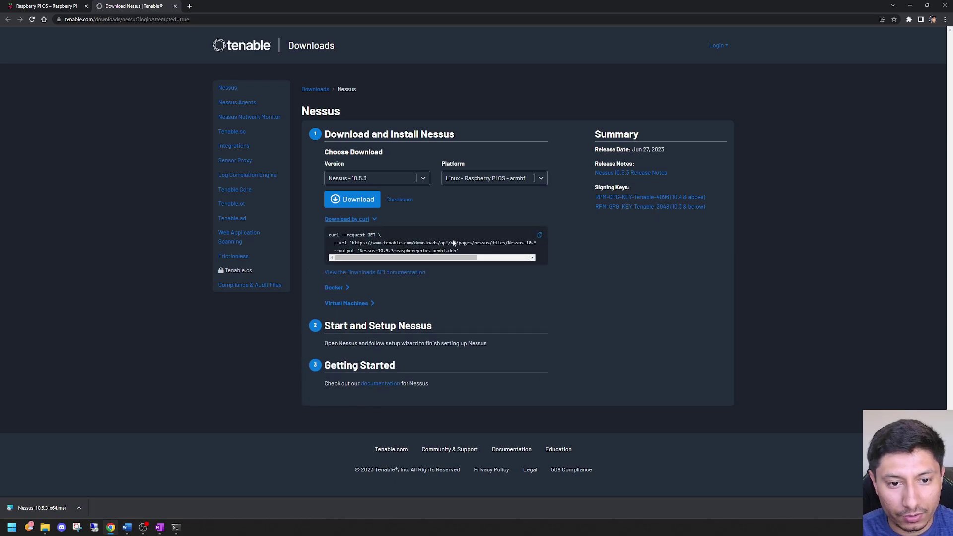
click(540, 235)
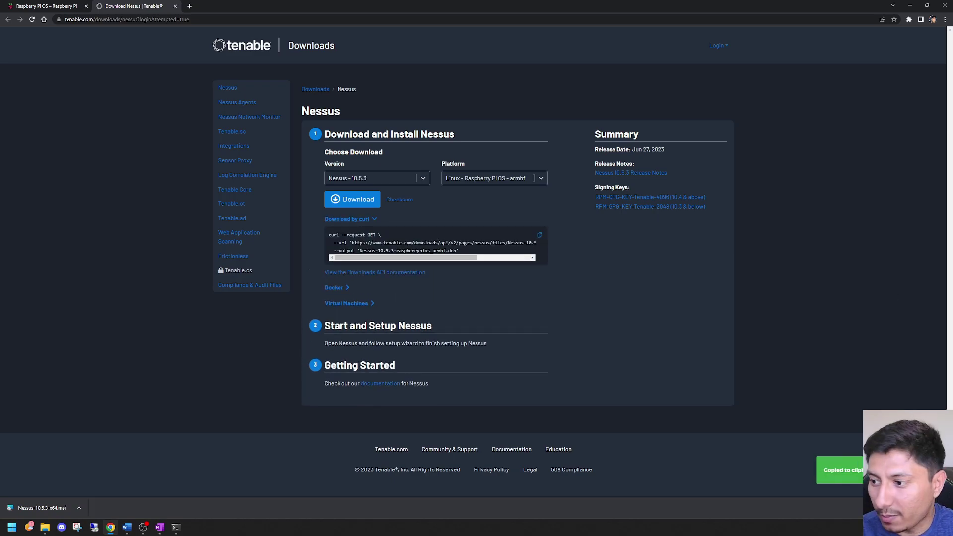
key(alt+Tab)
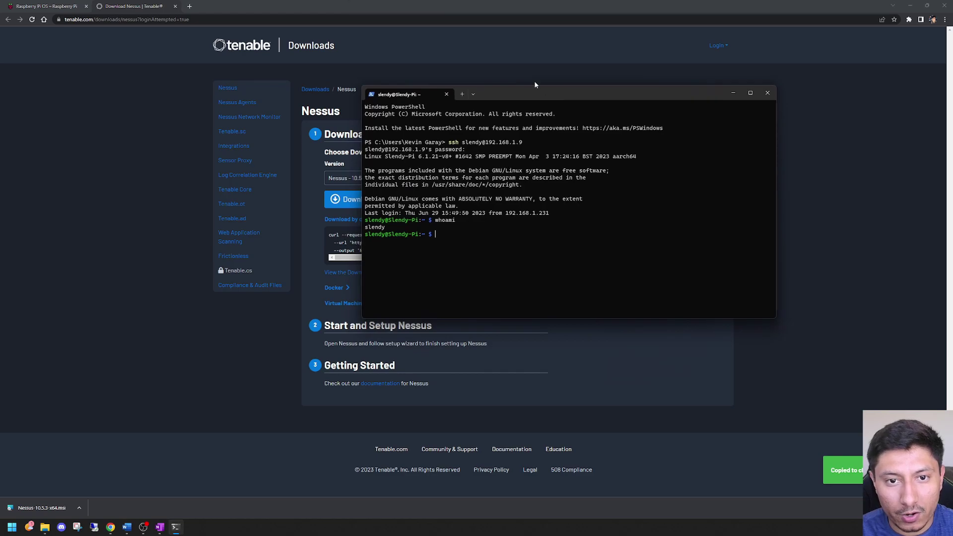
Paste and run the curl command to fetch Nessus-10.5.3-raspberrypios_armhf.deb, then list the home folder with ls.
drag(535, 87, 551, 89)
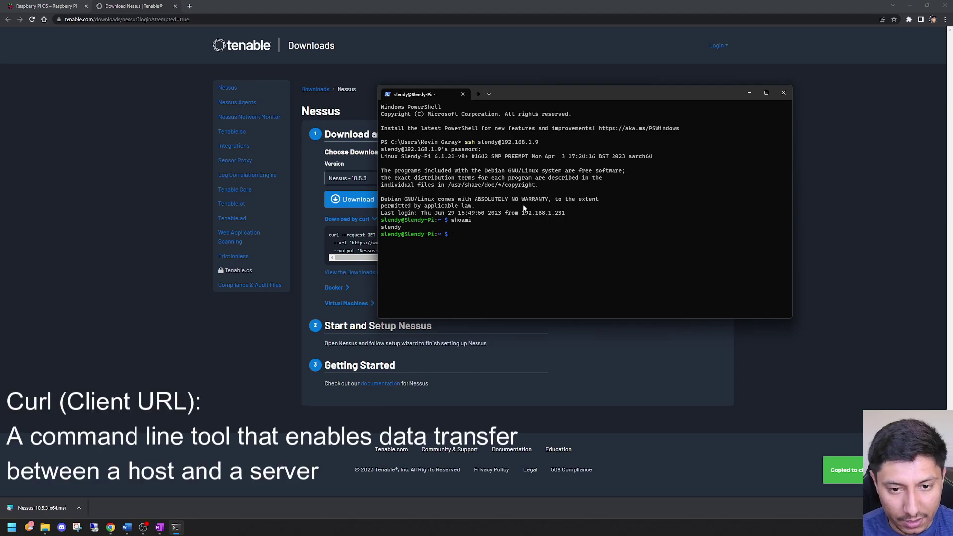
key(ctrl+v)
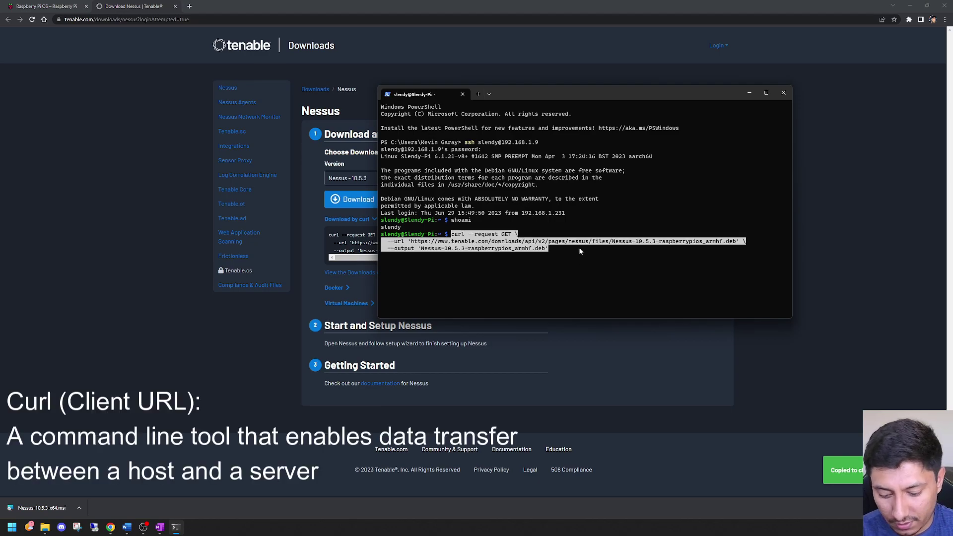
key(Return)
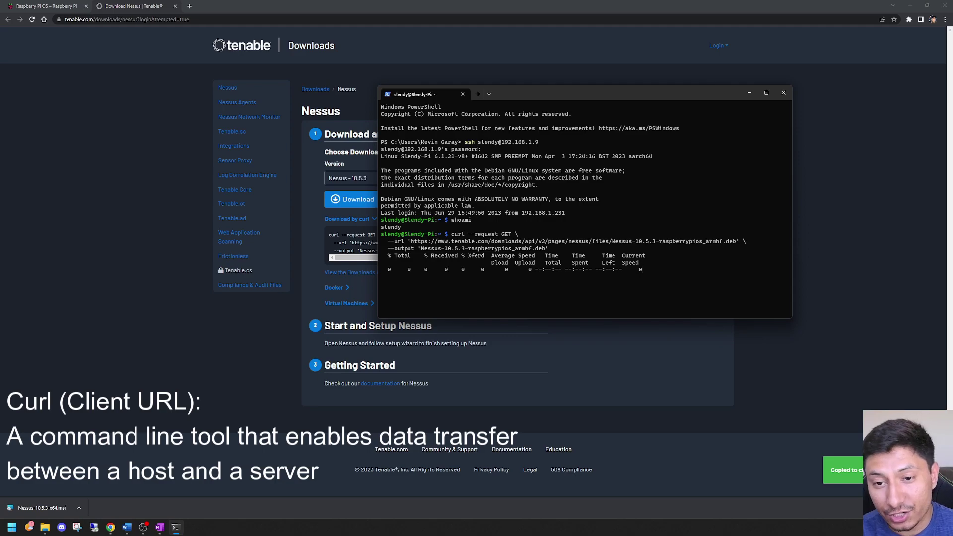
drag(553, 92, 539, 80)
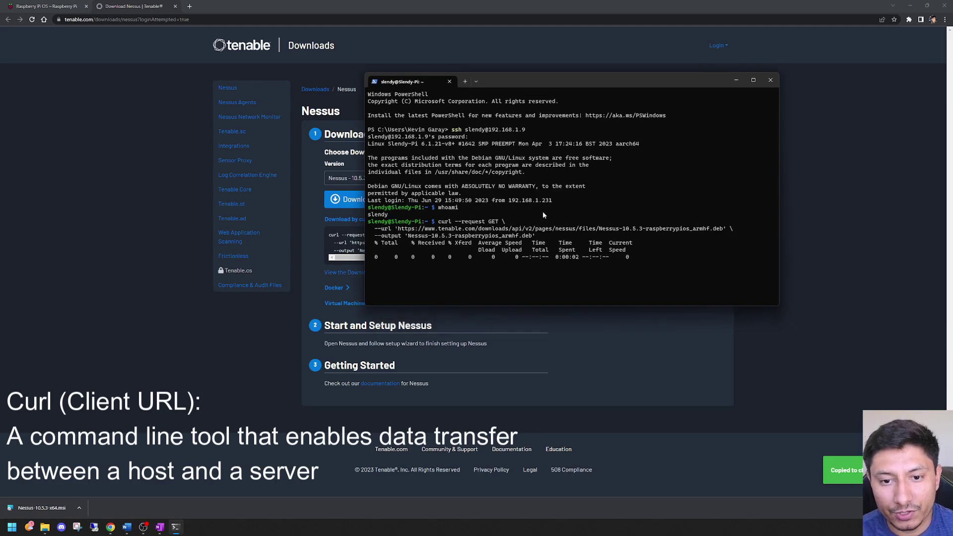
drag(564, 89, 587, 71)
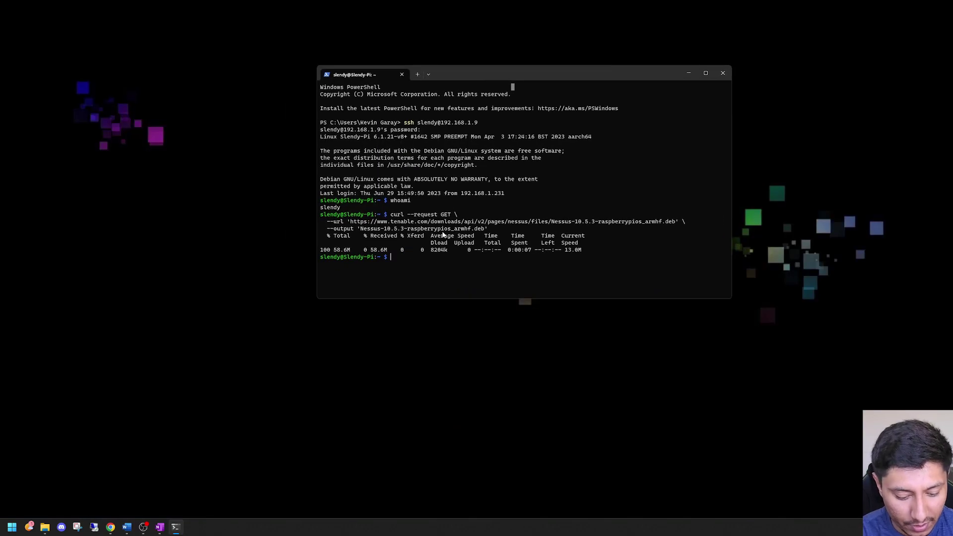
text(ls)
key(Return)
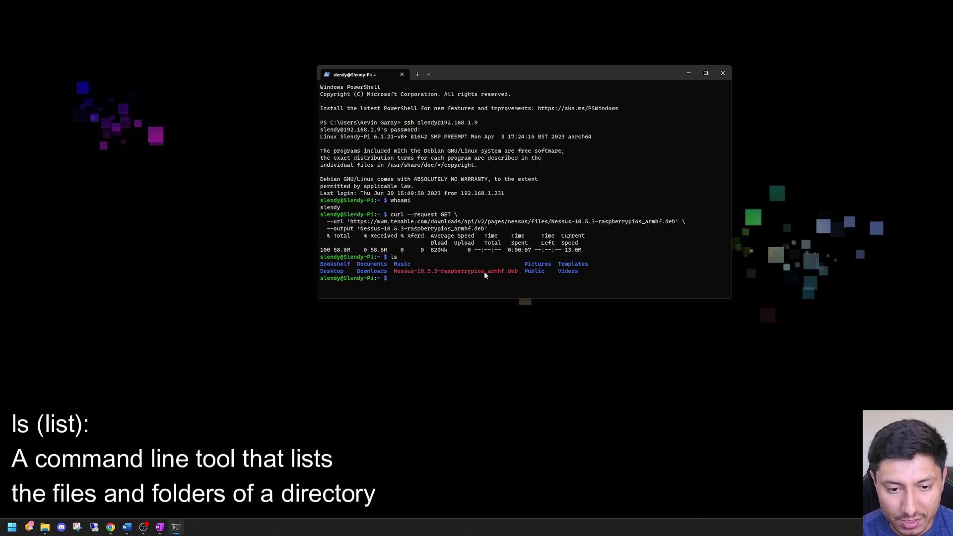
Install the Nessus .deb with dpkg -i, rerunning it with sudo until INSTALL PASSED appears.
text(d)
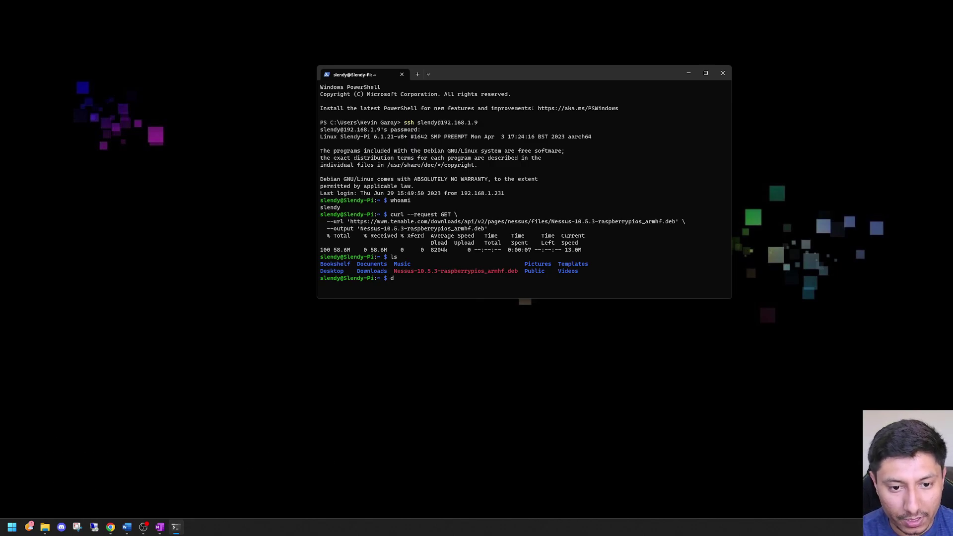
text(pkg )
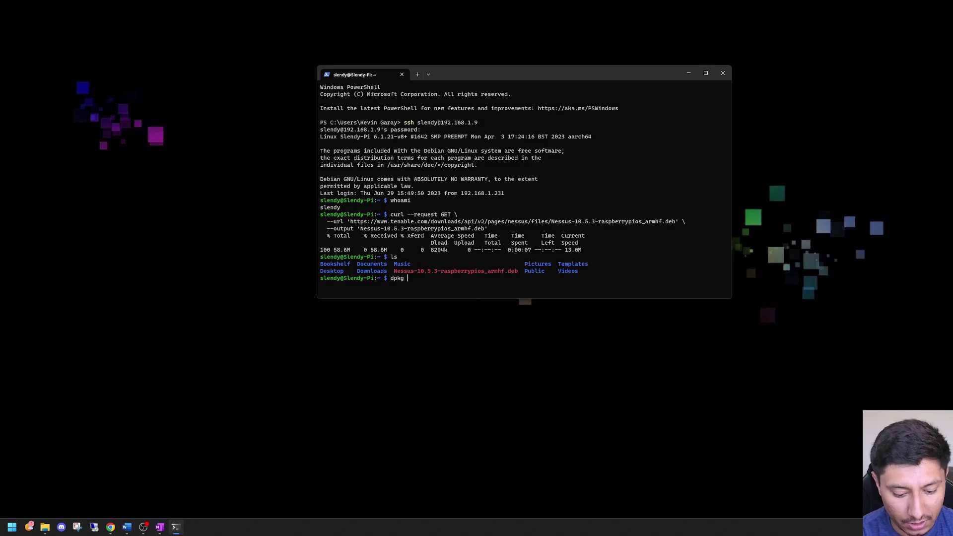
text(-i )
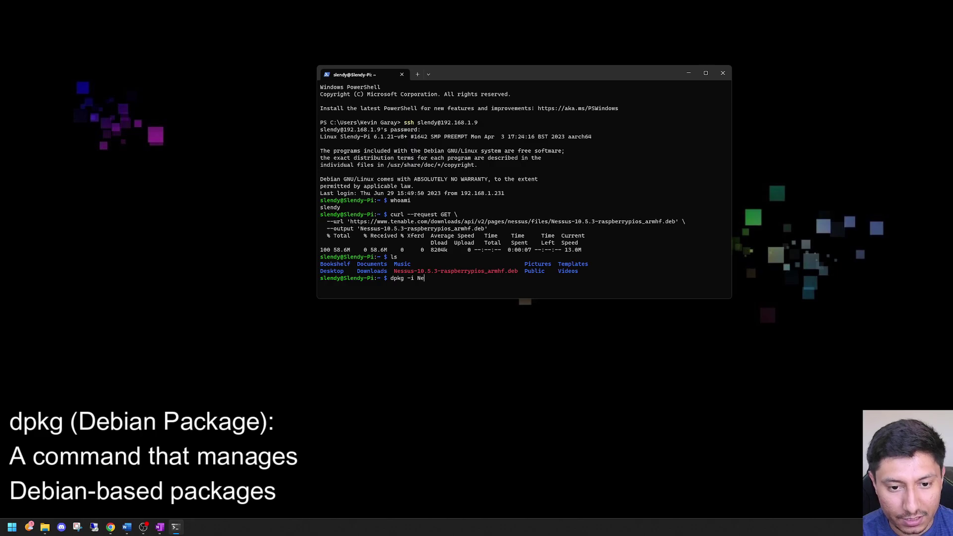
text(Ne)
key(Tab)
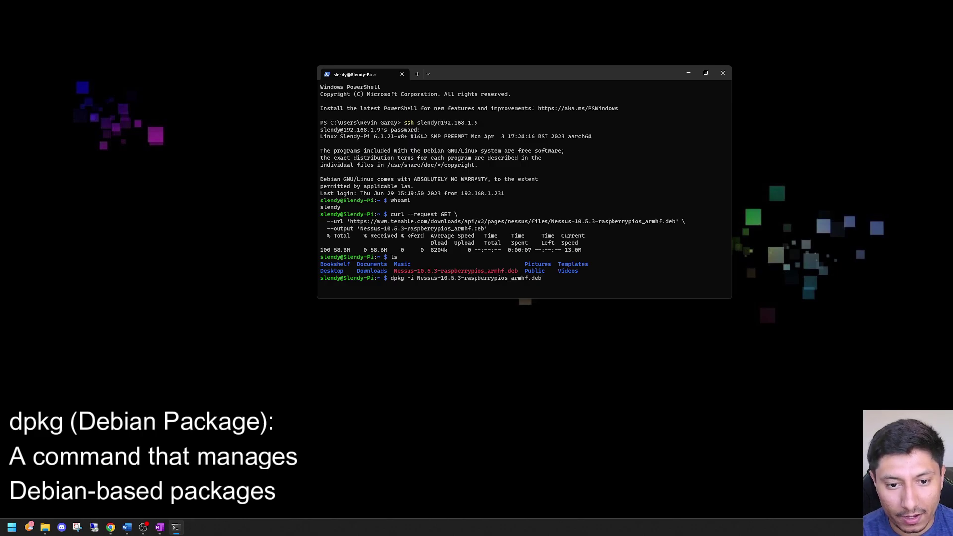
key(Return)
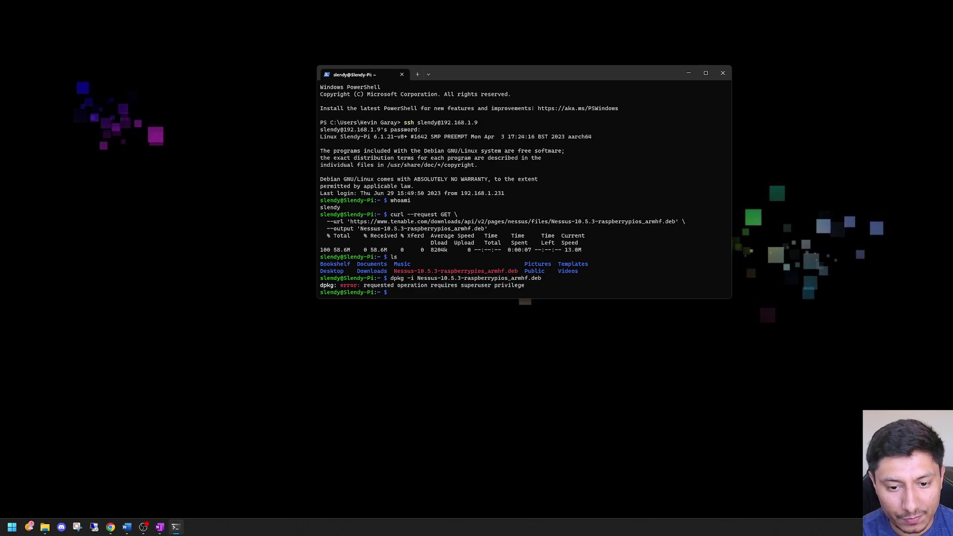
text(sud)
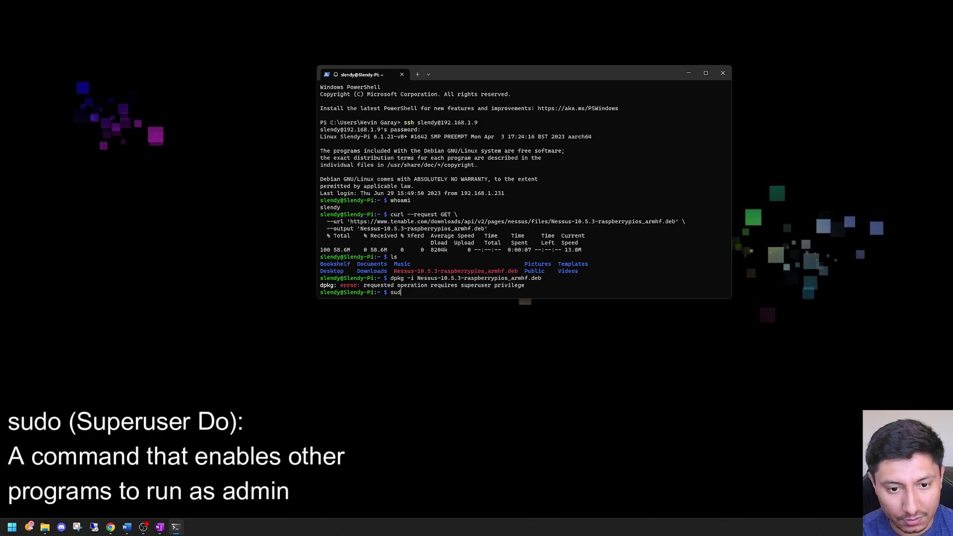
text(o dpk)
key(Up)
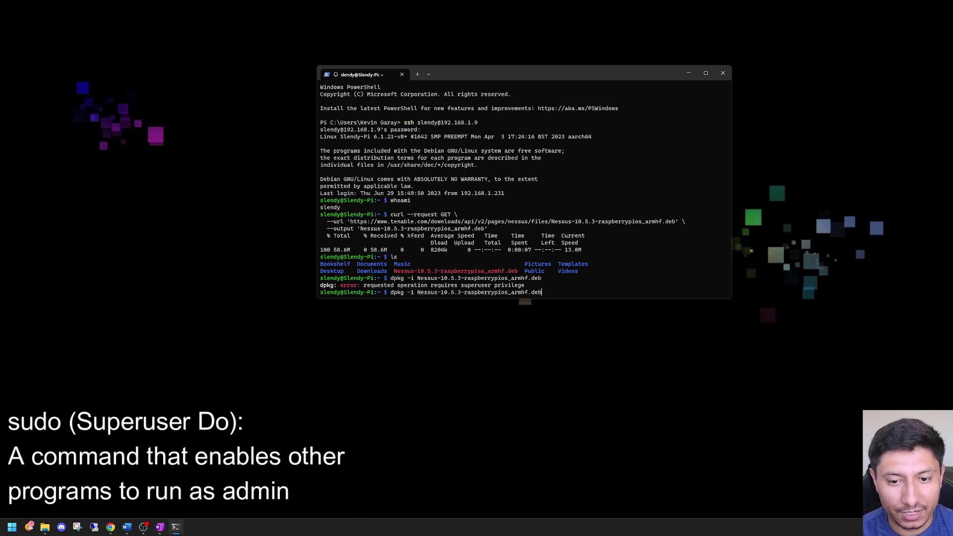
key(Left)
key(Left)
key(Left)
key(Left)
key(Left)
key(Left)
key(Left)
key(Left)
key(Left)
key(Left)
key(Left)
key(Left)
key(Left)
key(Left)
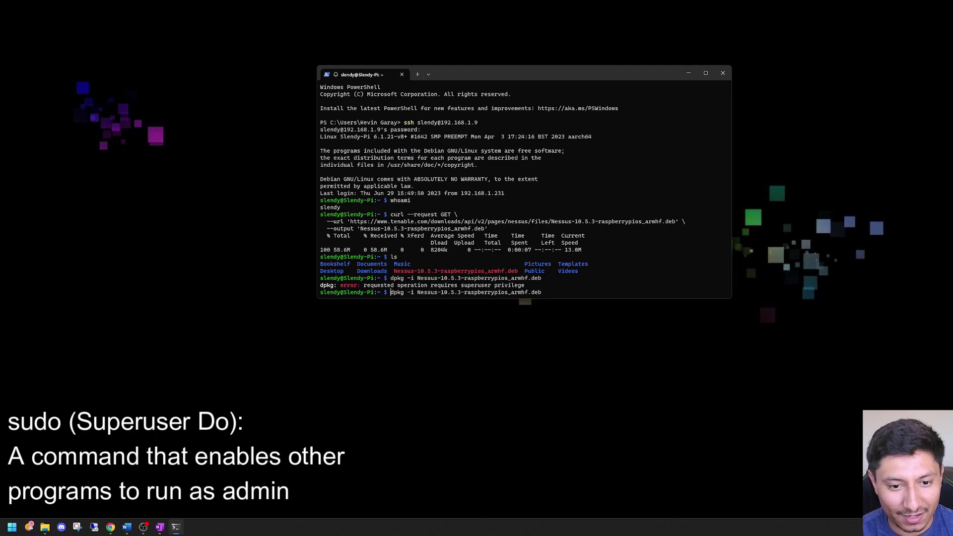
text(sudo)
key(Return)
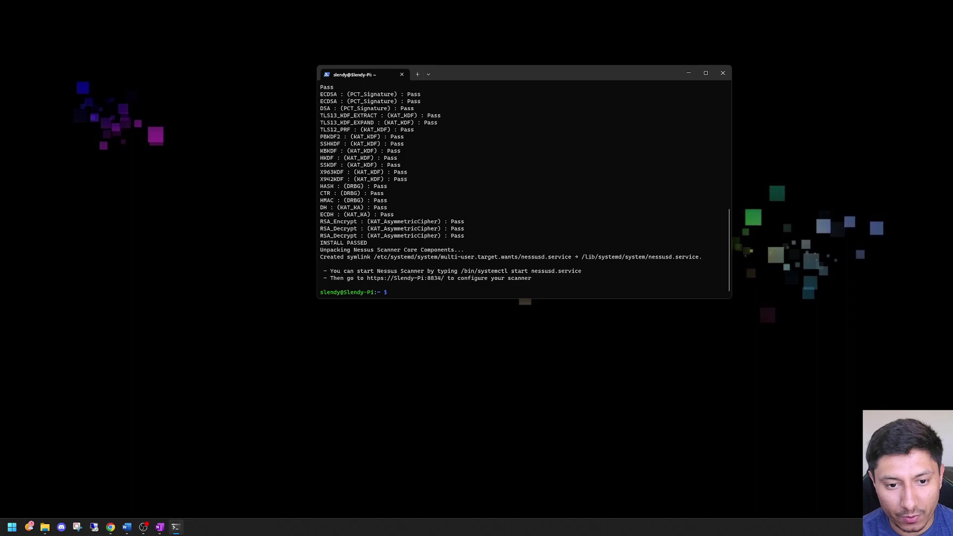
Start nessusd.service with systemctl, then check systemctl status nessusd reports it active and running.
text(systemctl)
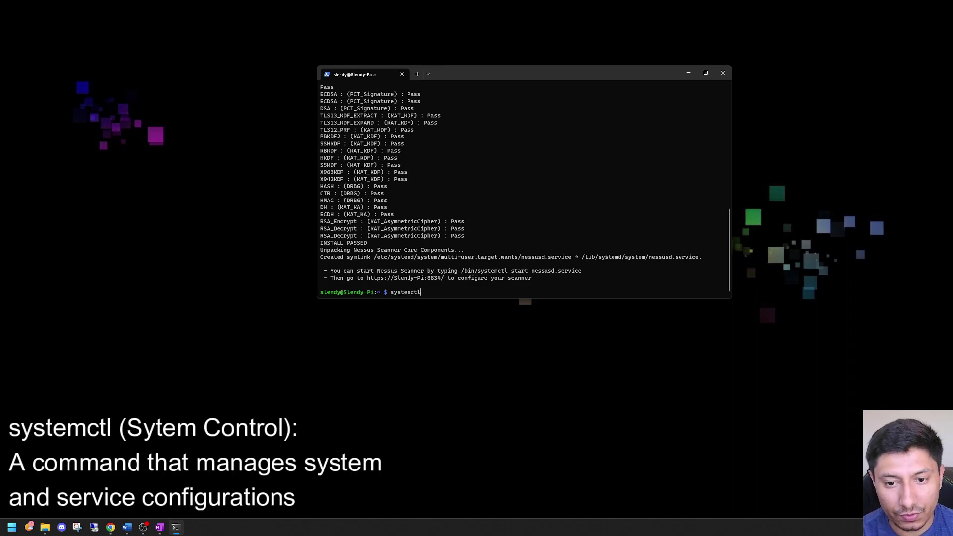
text( start ness)
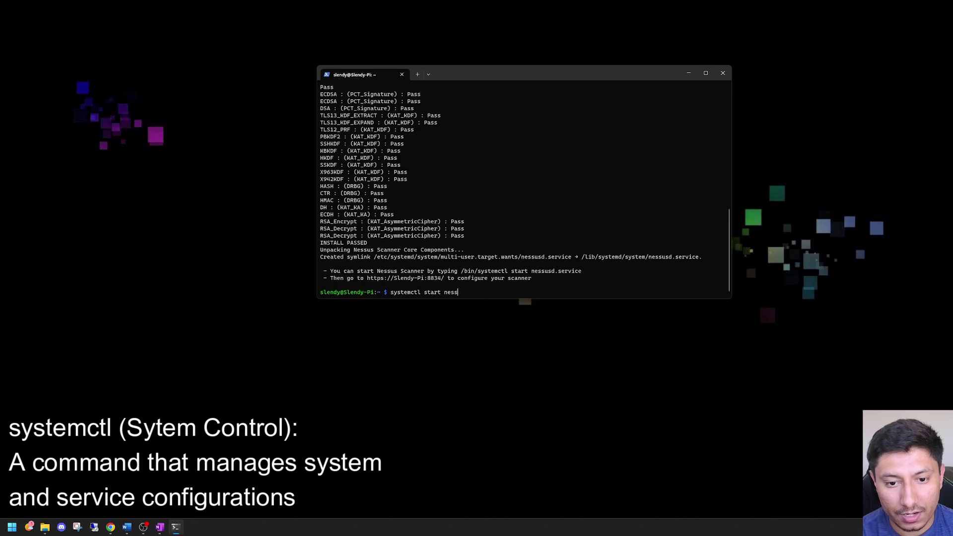
text(usd.service)
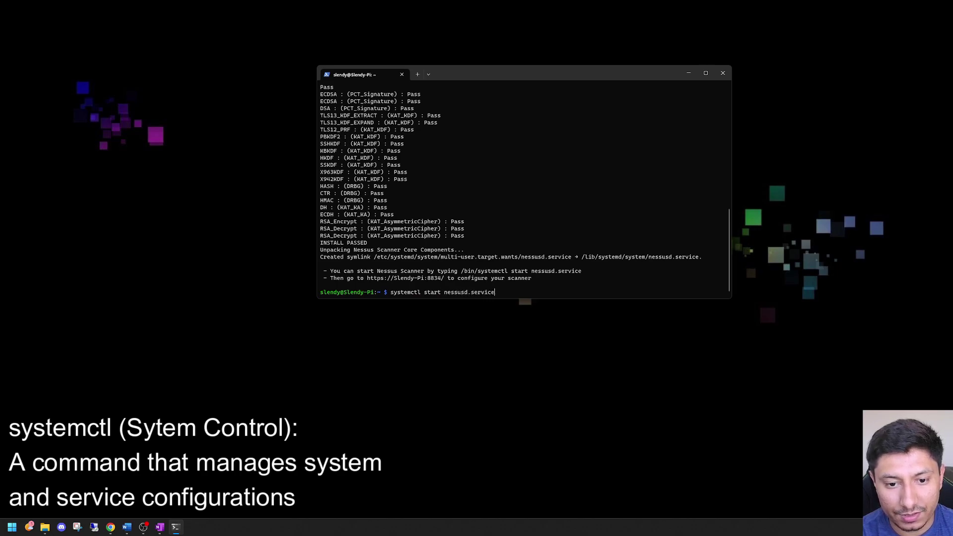
key(Return)
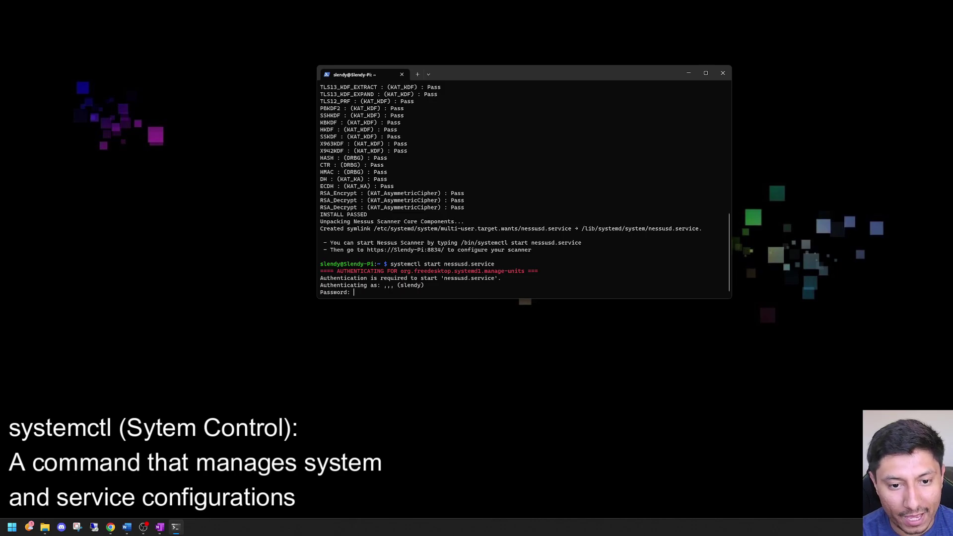
key(Return)
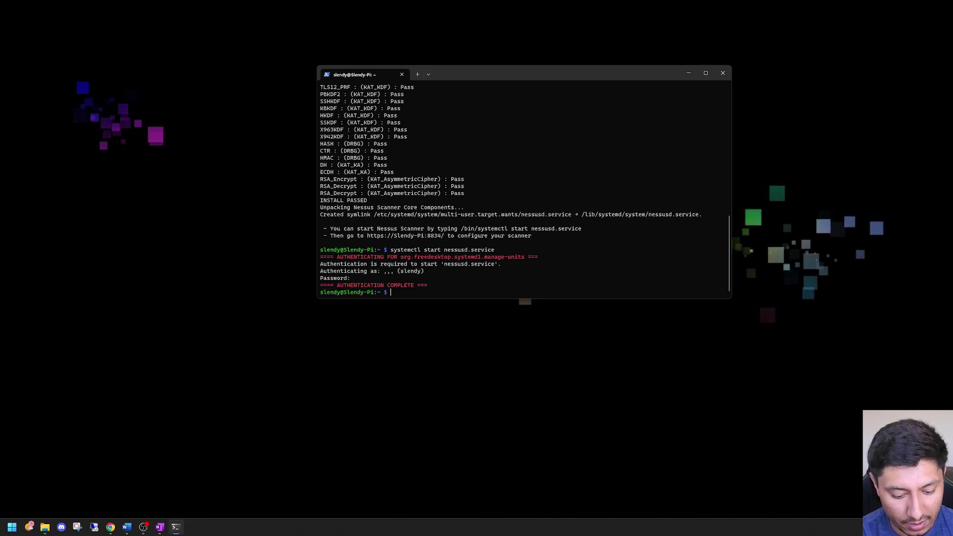
text(system)
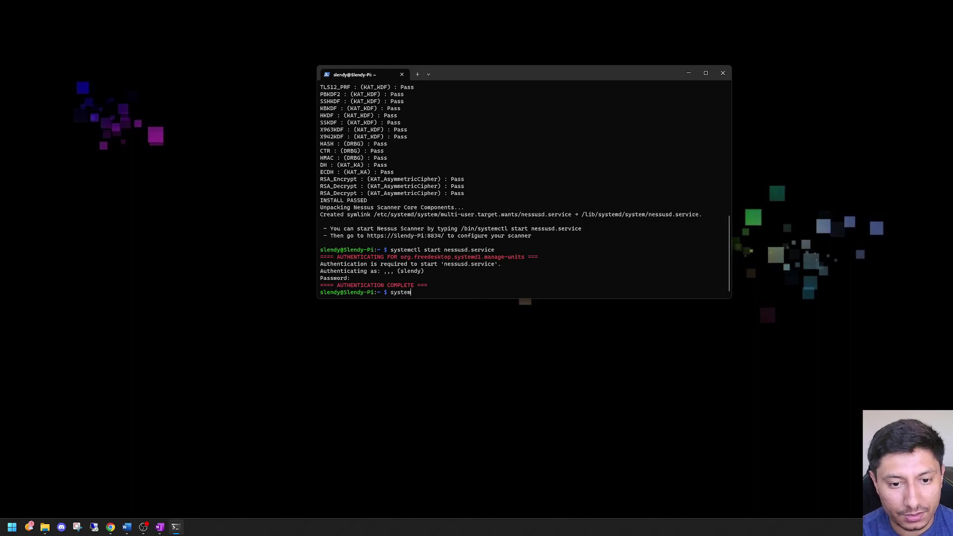
text(ctl)
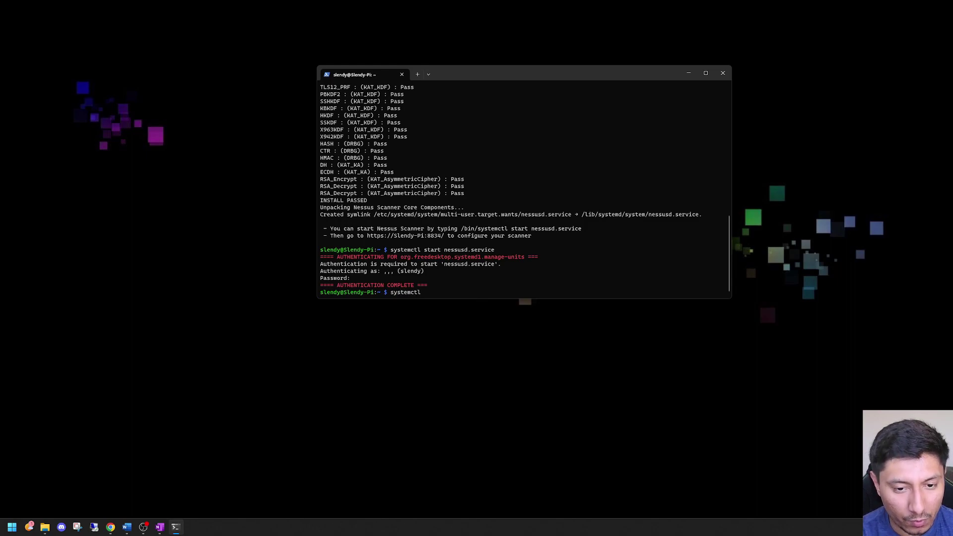
text( stat)
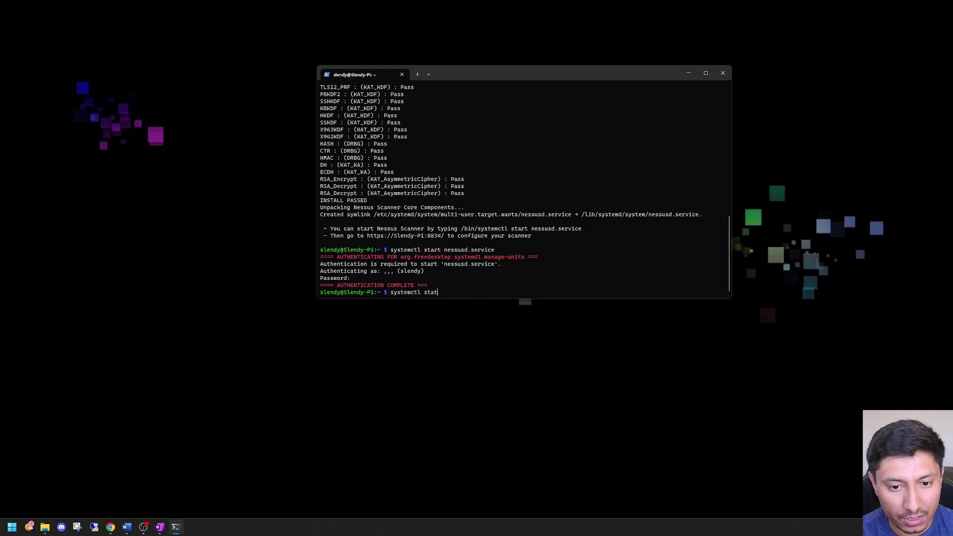
text(us nessusd)
key(Return)
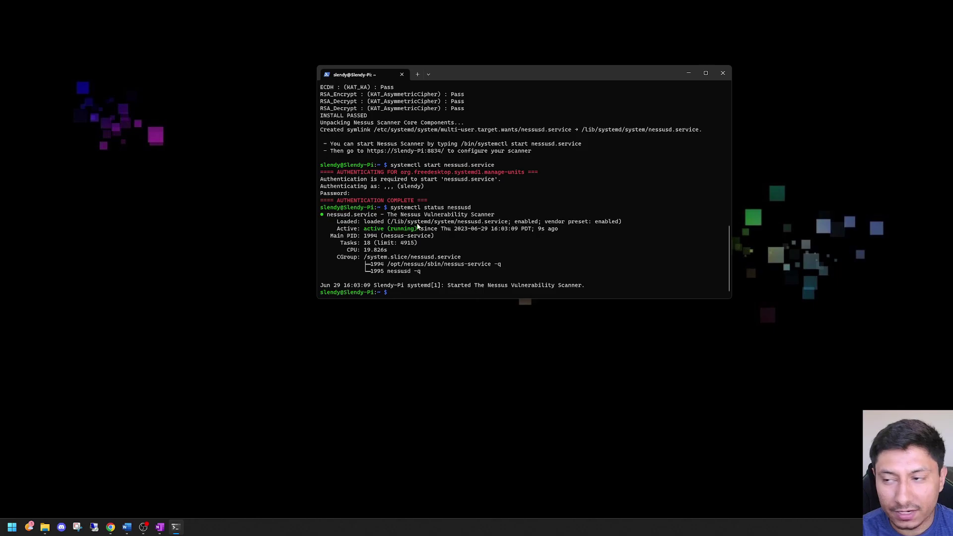
scroll(465, 223, up, 15)
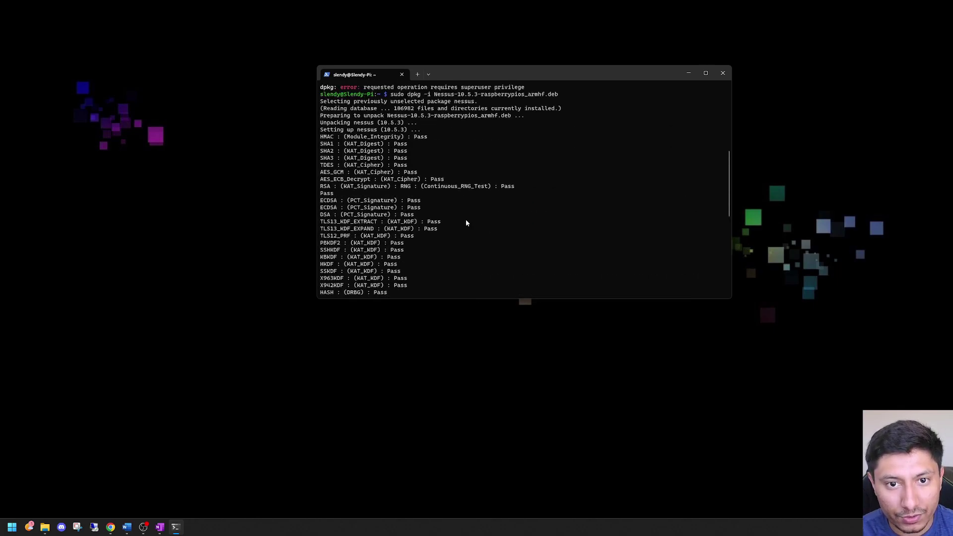
scroll(465, 224, down, 6)
scroll(466, 223, down, 1)
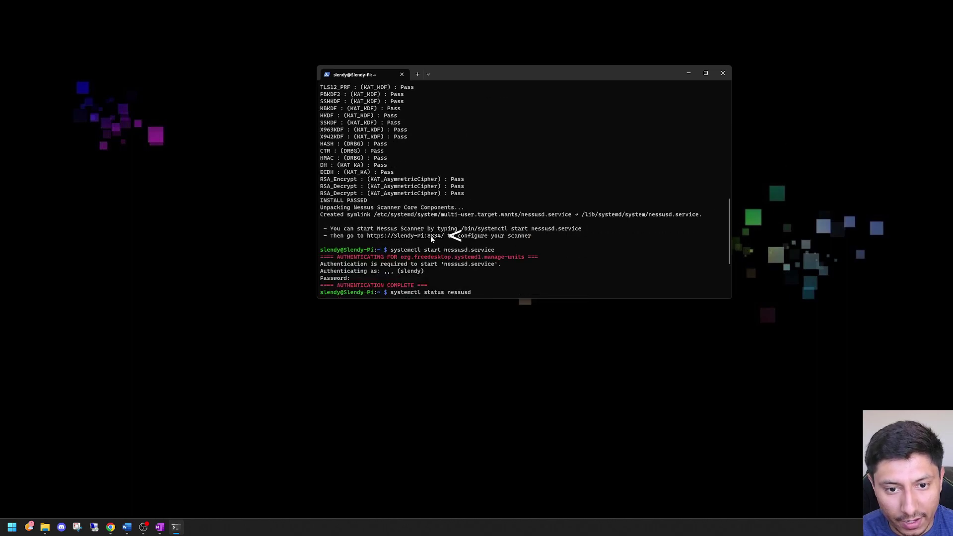
drag(508, 77, 580, 60)
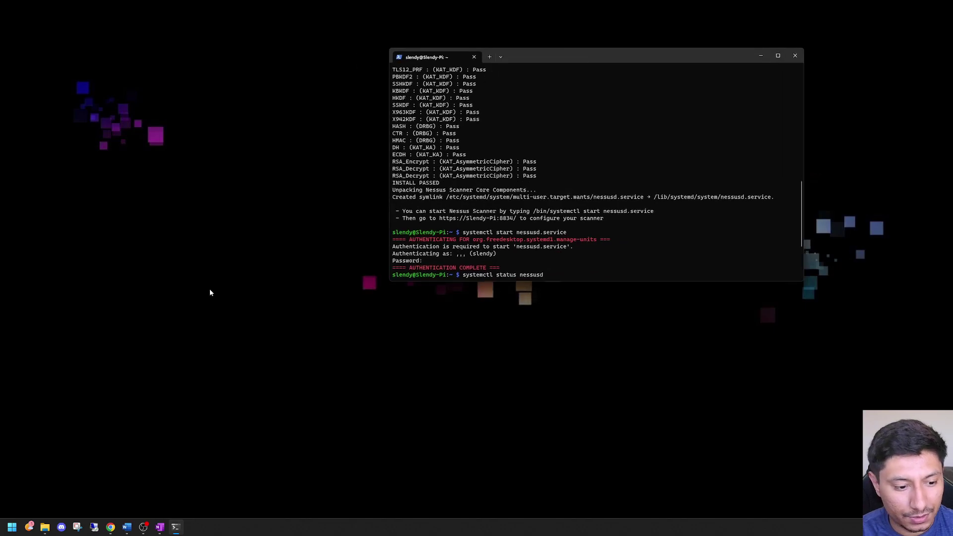
Bring Chrome forward and resize and reposition its window beside the terminal.
click(112, 532)
drag(451, 9, 502, 91)
drag(446, 100, 298, 1)
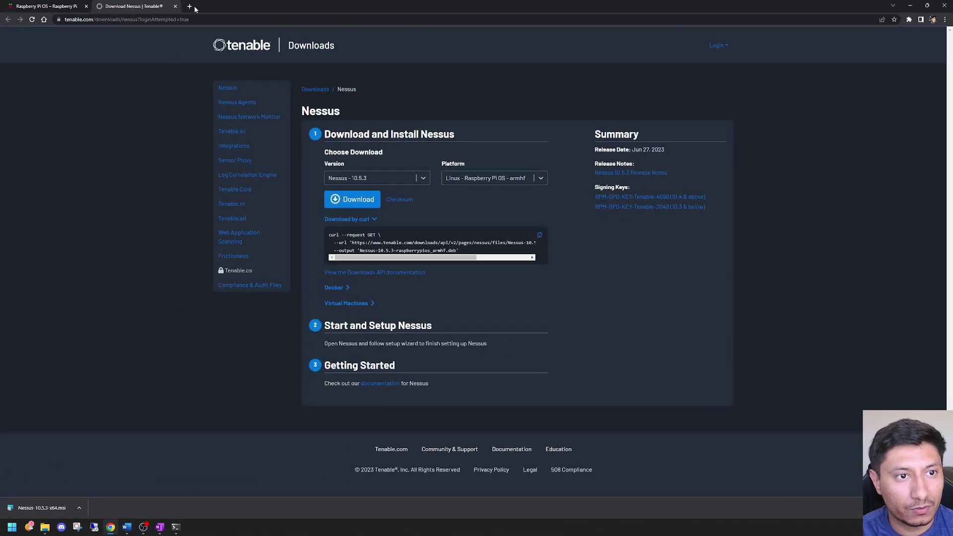
drag(371, 6, 446, 198)
click(576, 50)
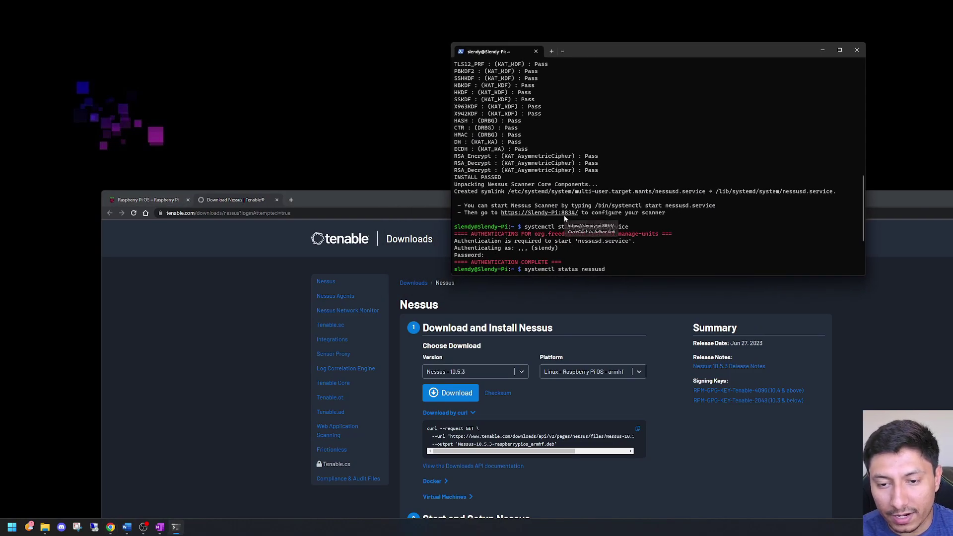
drag(358, 198, 423, 245)
click(421, 260)
text(192.1)
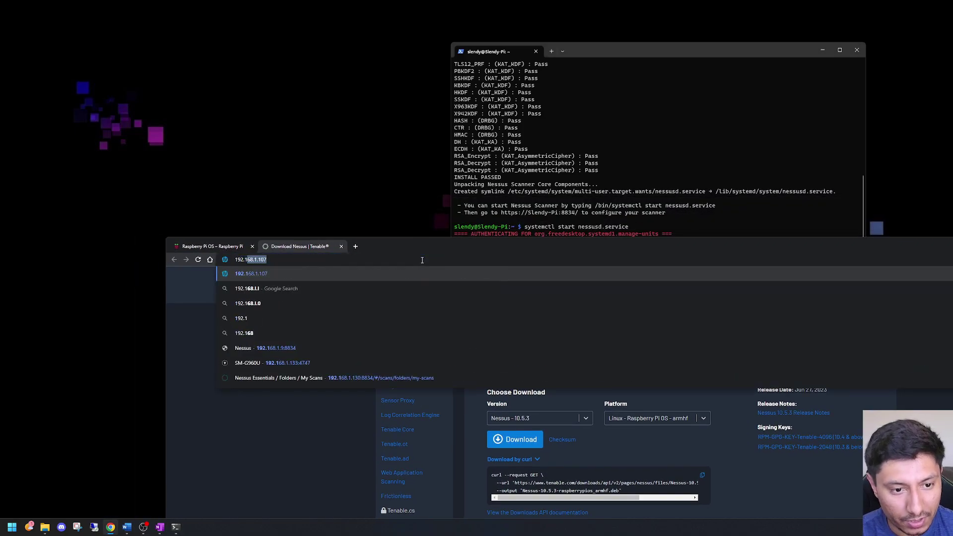
text(68.1.9)
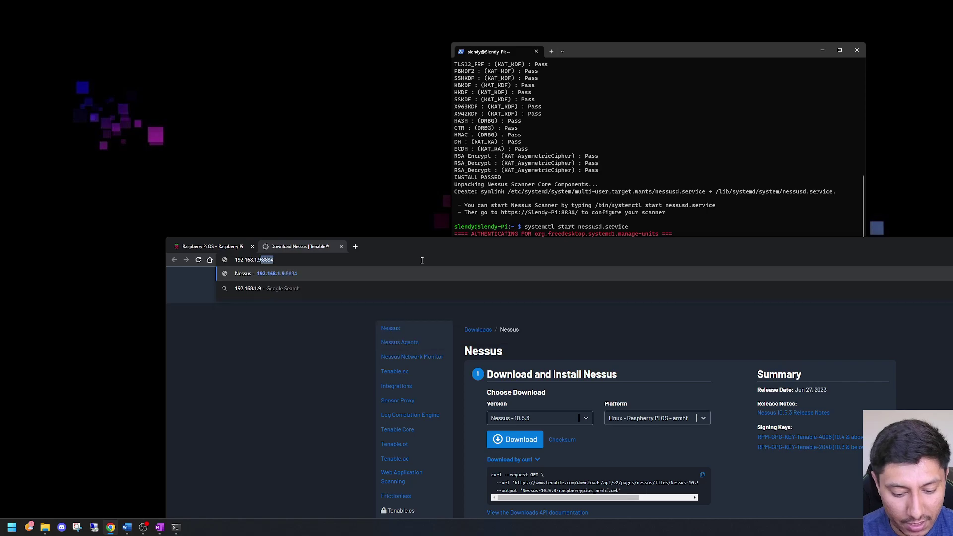
text(:8834)
key(Return)
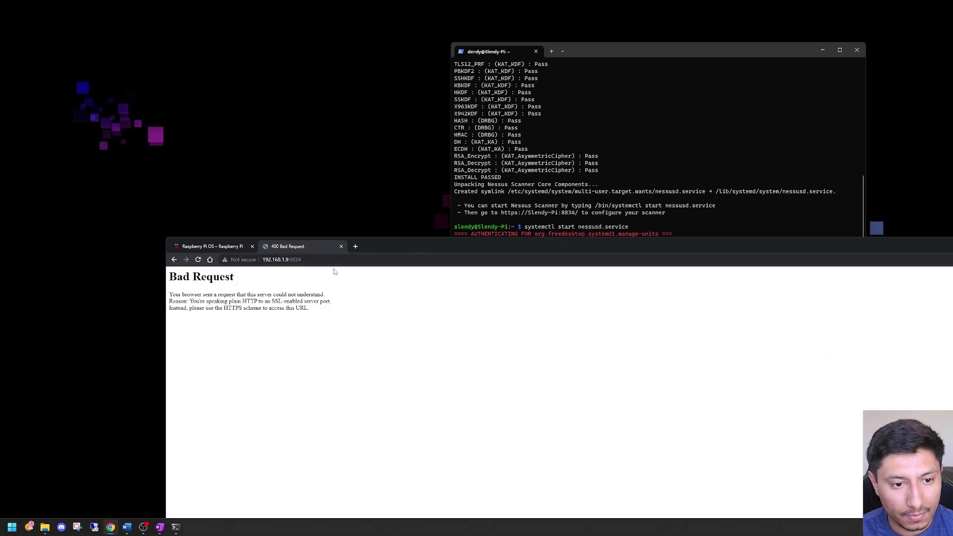
click(278, 259)
click(264, 260)
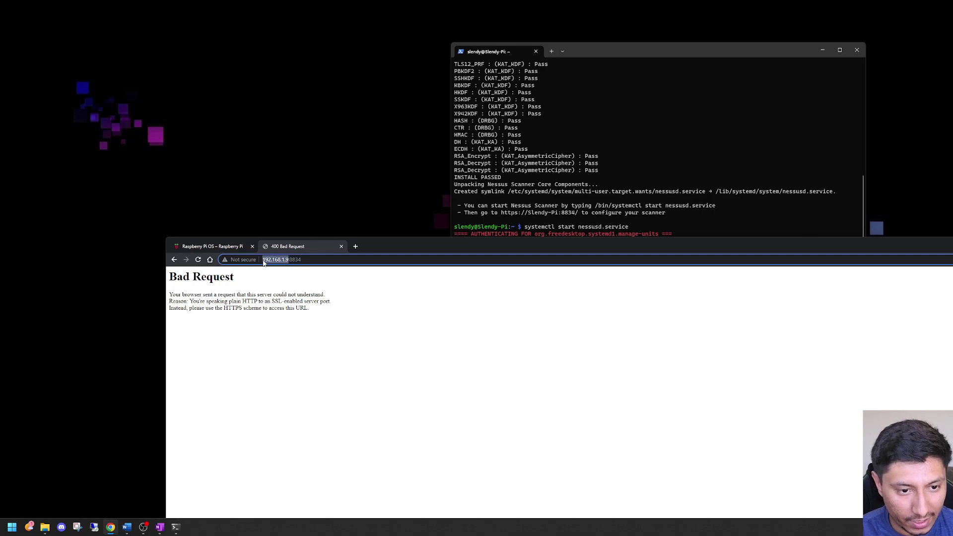
text(http)
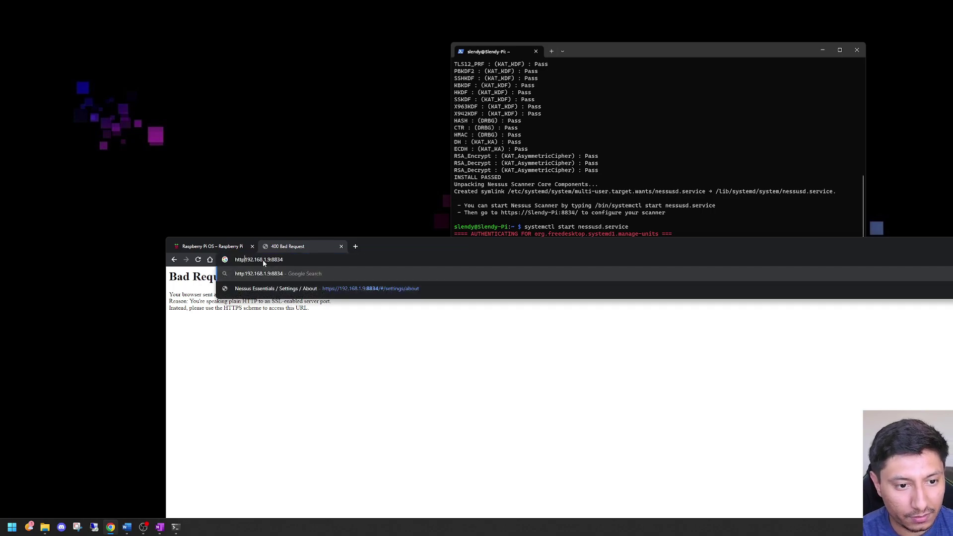
text(s)
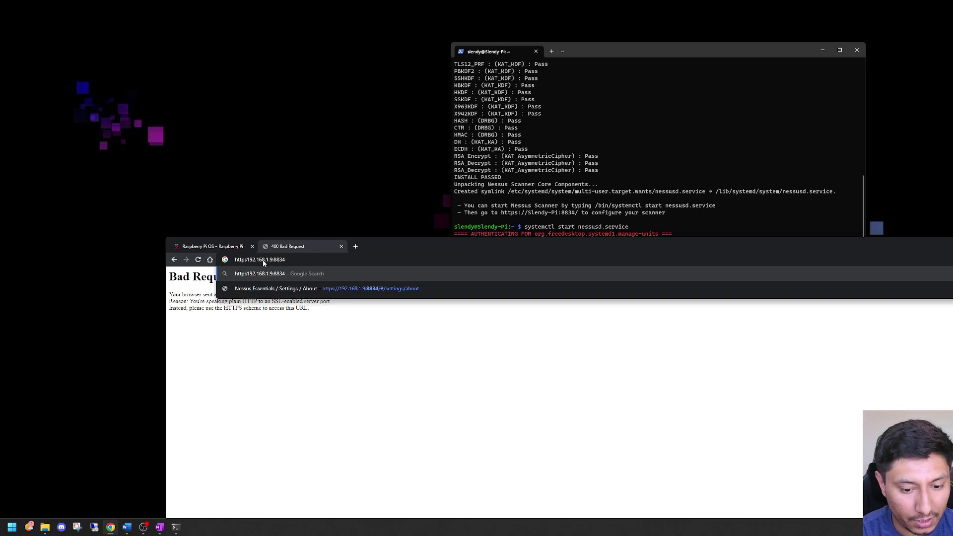
text(://)
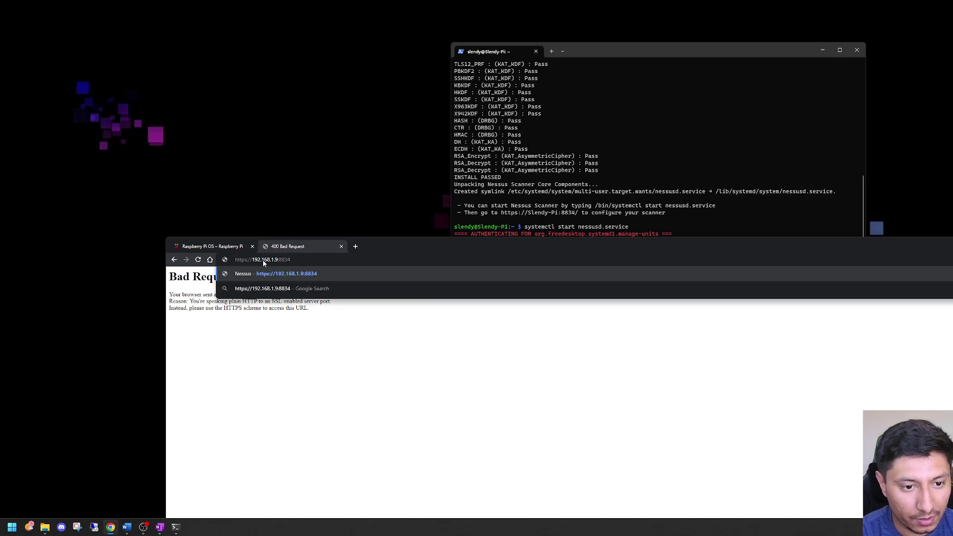
key(Return)
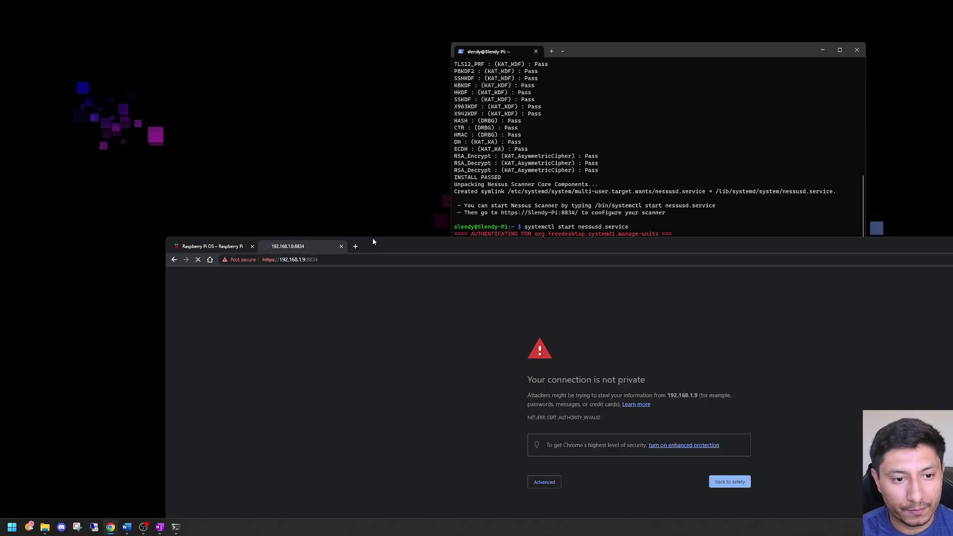
double_click(373, 241)
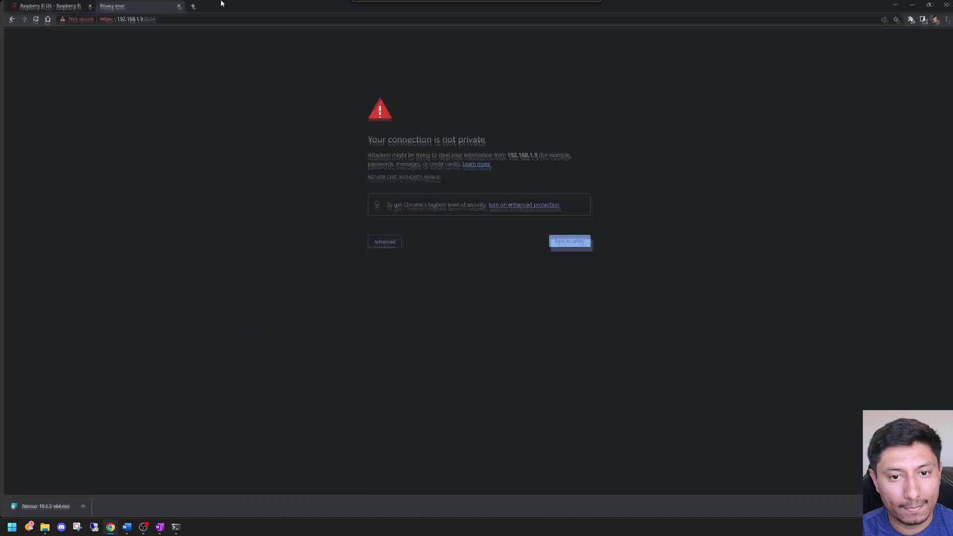
click(387, 244)
Proceed past the certificate warning and download the Windows Nessus 10.5.3 installer, accepting the licence.
click(383, 300)
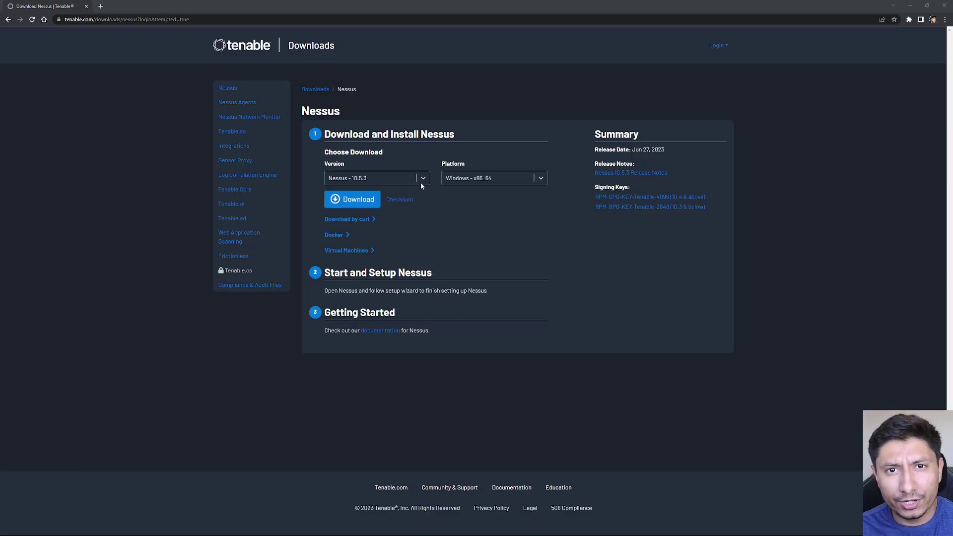
click(359, 198)
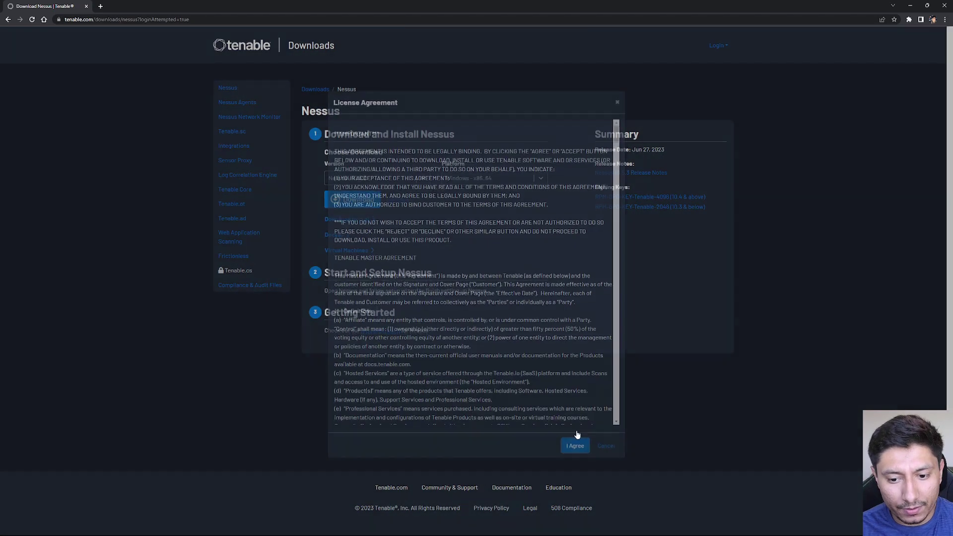
click(575, 445)
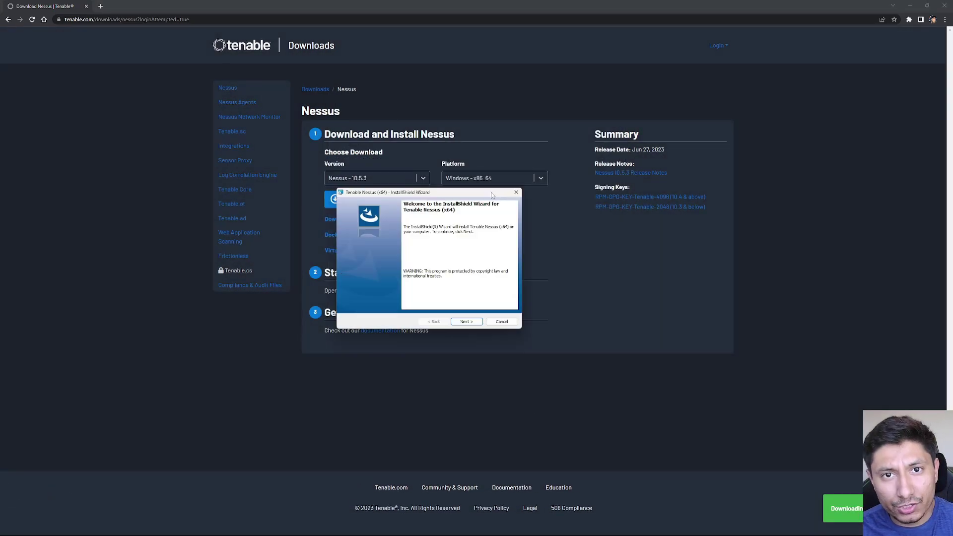
Install Nessus through the InstallShield wizard with default folder and accepted terms, then open localhost:8834.
click(466, 321)
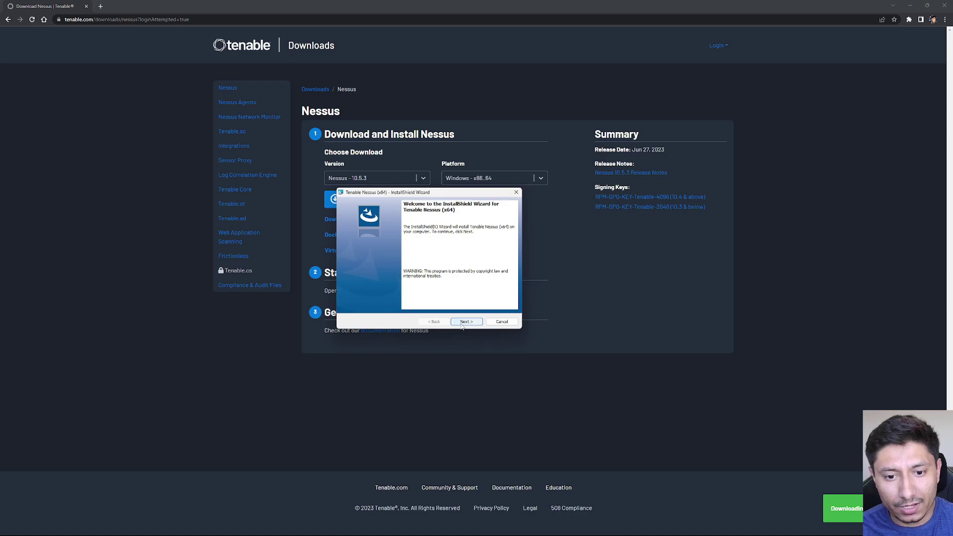
click(342, 295)
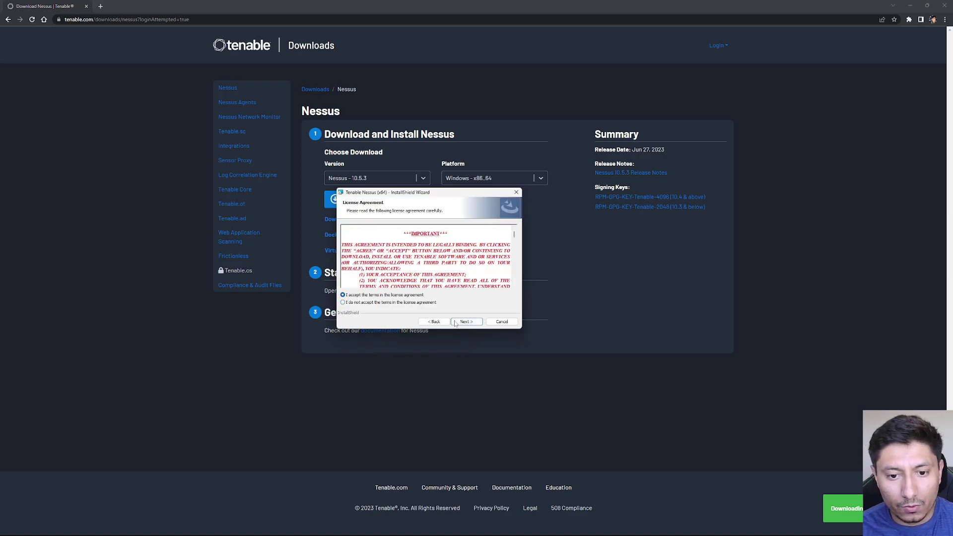
click(466, 321)
click(466, 321)
click(465, 321)
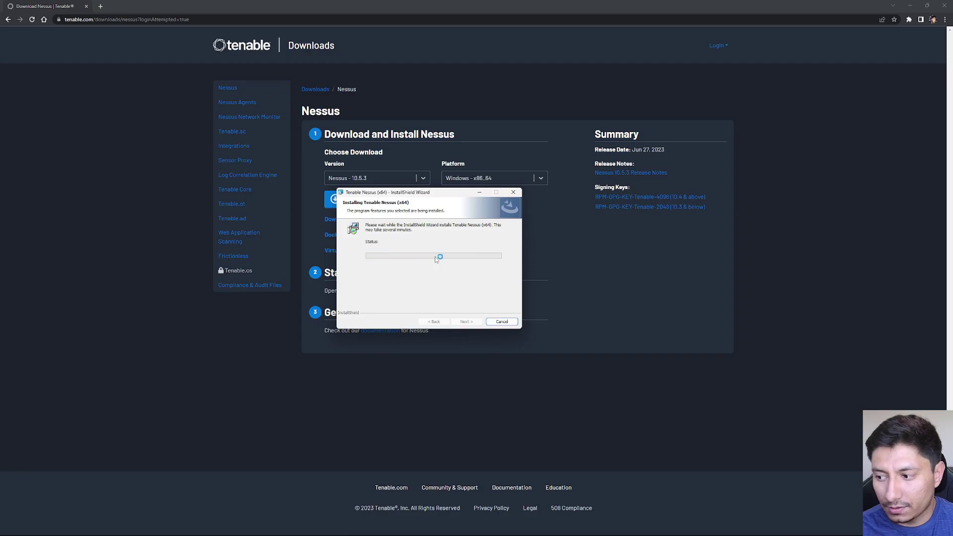
drag(419, 195, 418, 193)
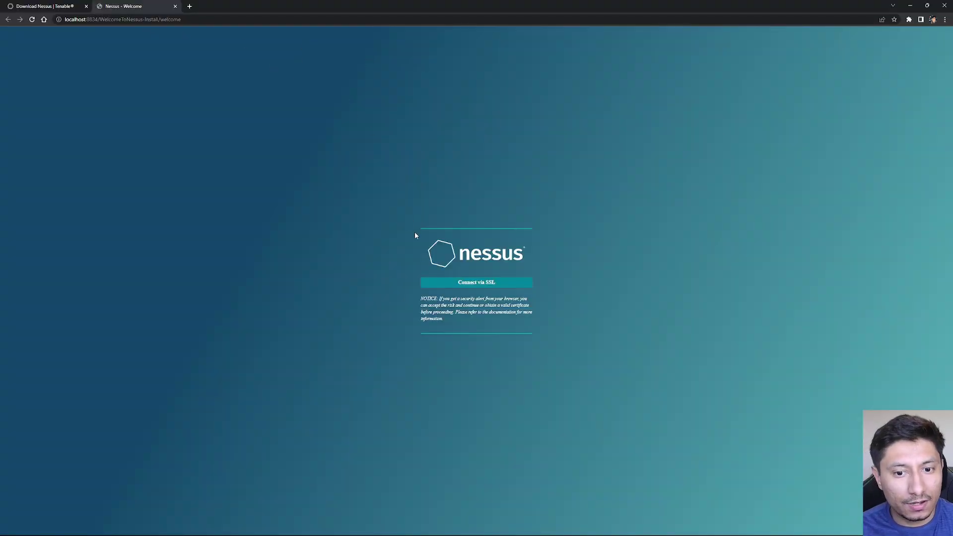
click(485, 286)
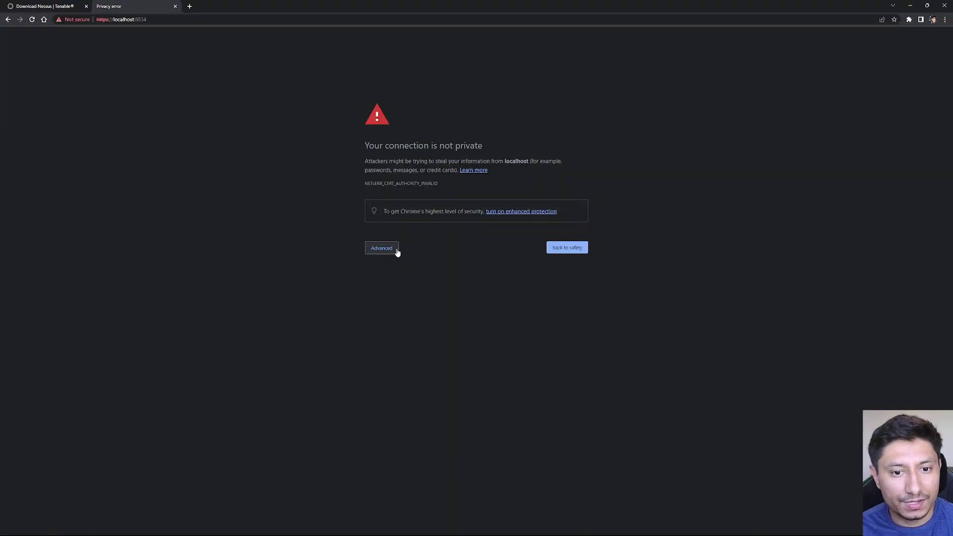
Proceed past the certificate warning and choose to register for Nessus Essentials.
click(393, 249)
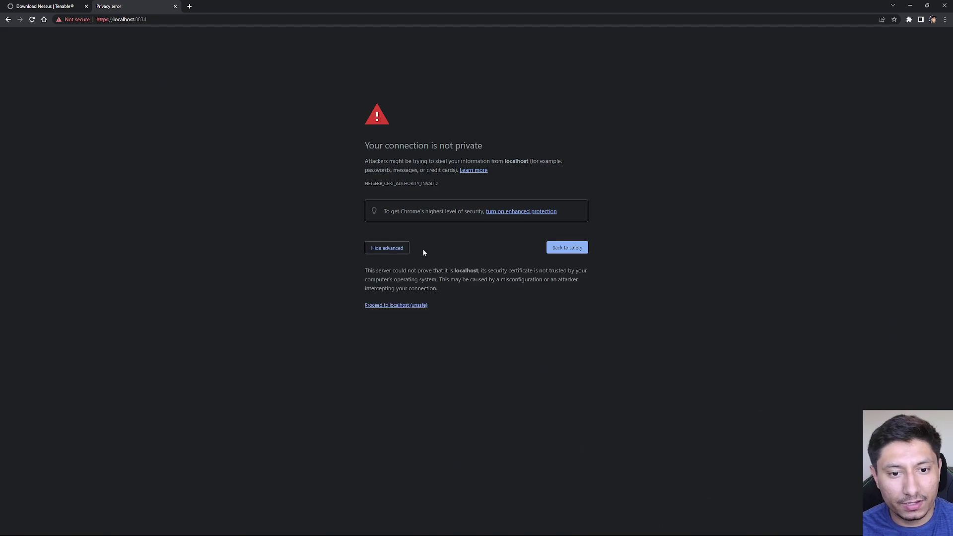
click(419, 305)
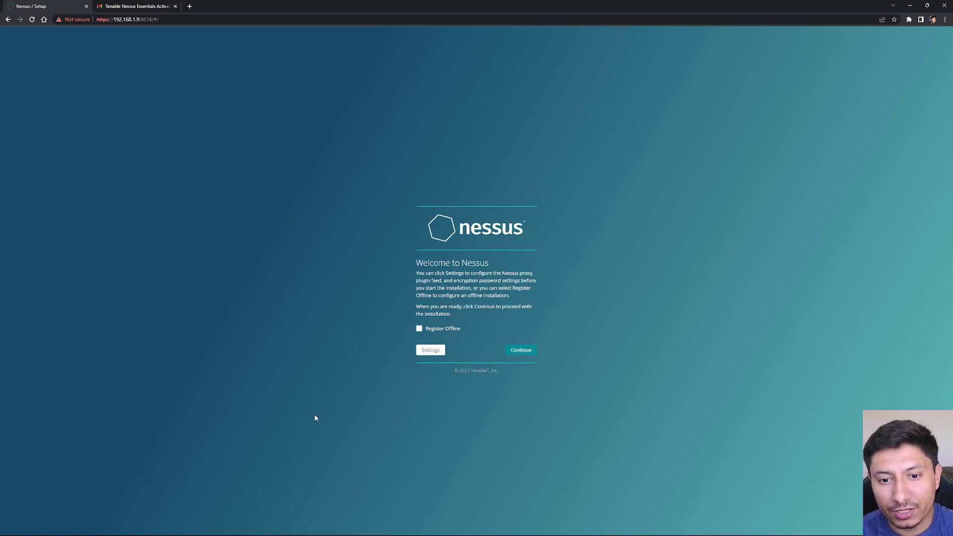
click(521, 350)
click(435, 329)
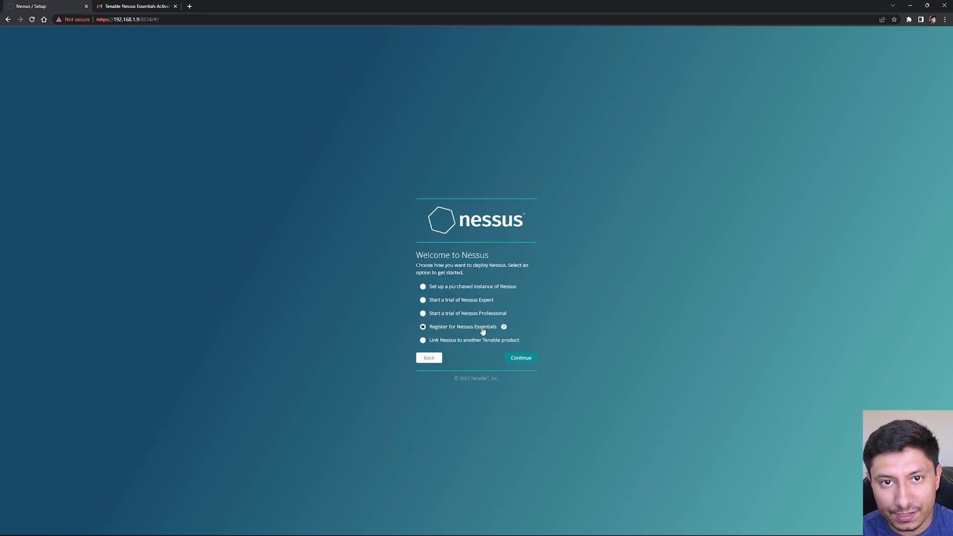
click(523, 361)
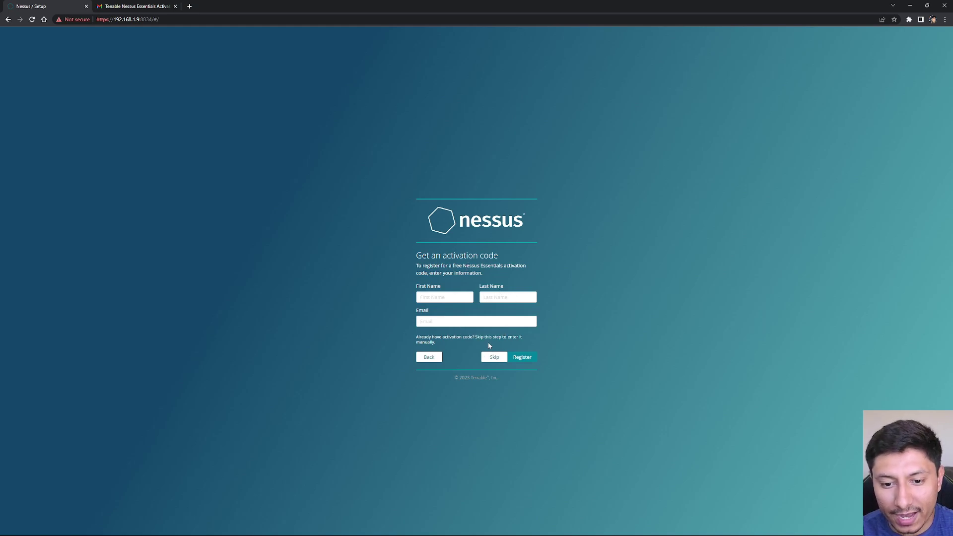
Skip requesting a new code, paste the existing activation code and submit it.
click(493, 357)
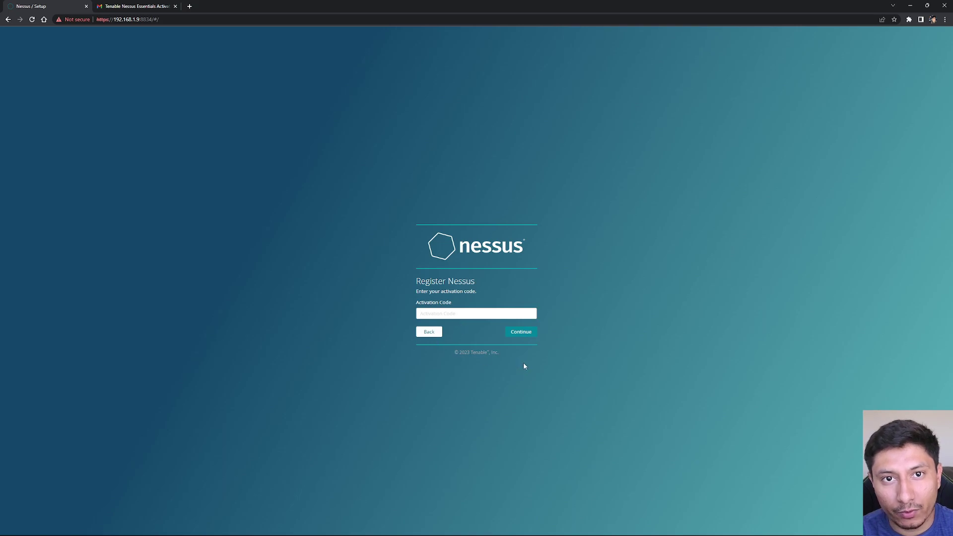
click(455, 313)
key(ctrl+v)
click(521, 331)
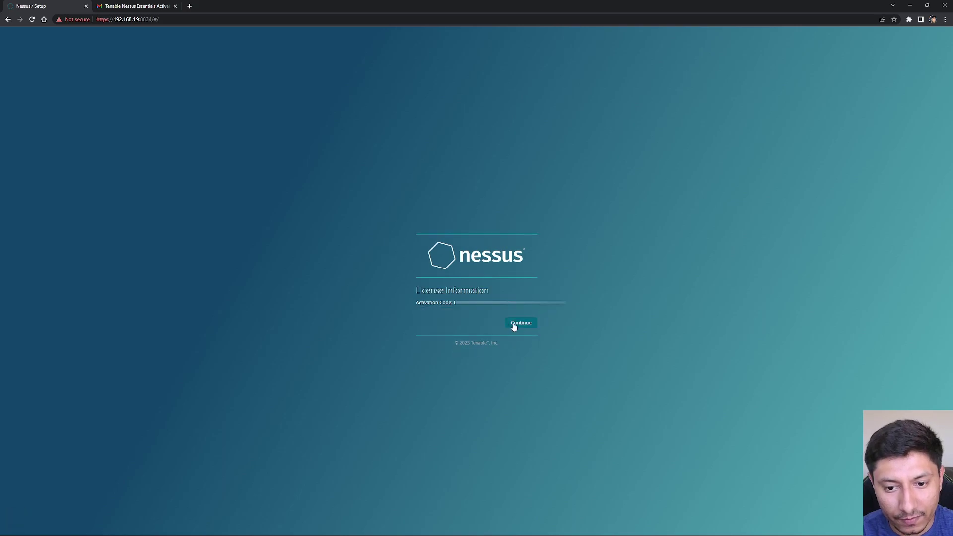
click(513, 324)
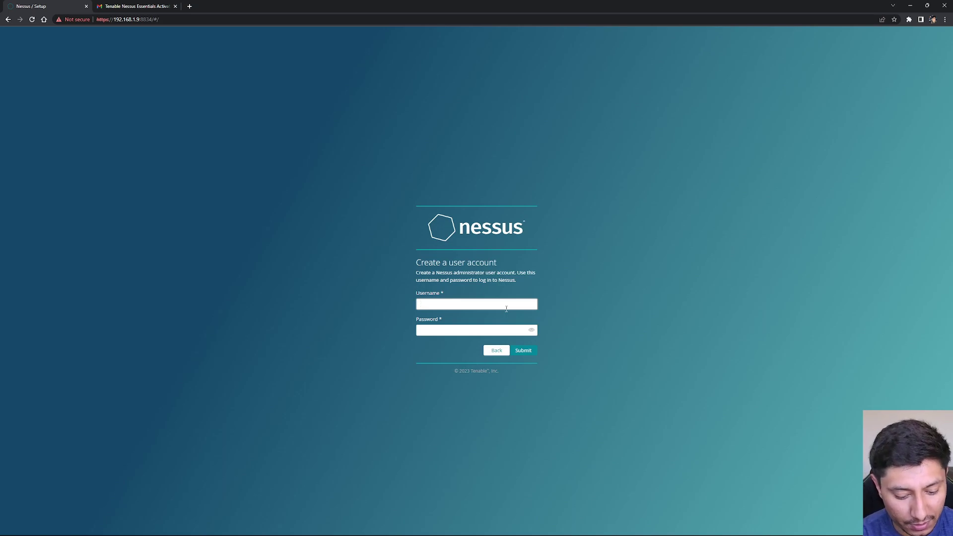
Create the Nessus administrator account with a username and password and submit it.
text(slendy)
key(Tab)
text(••••)
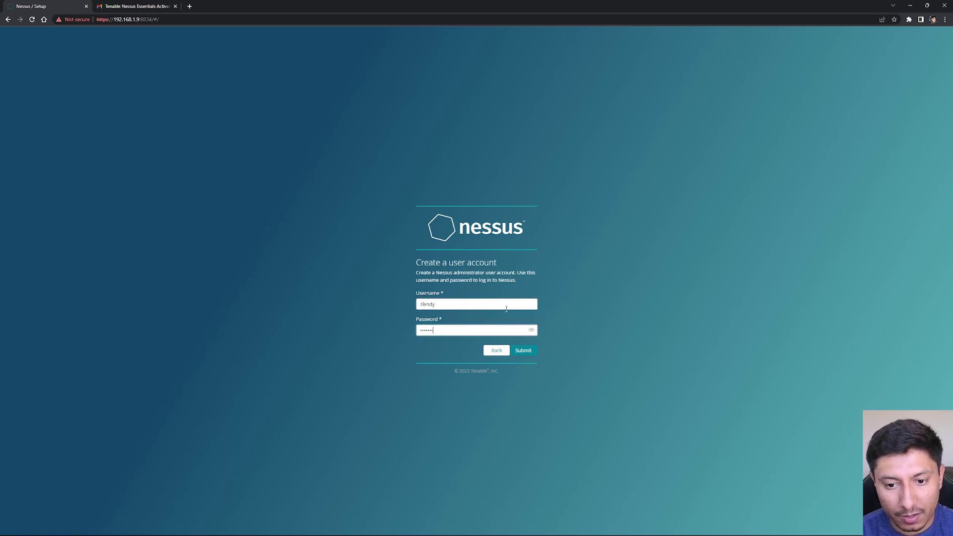
click(521, 351)
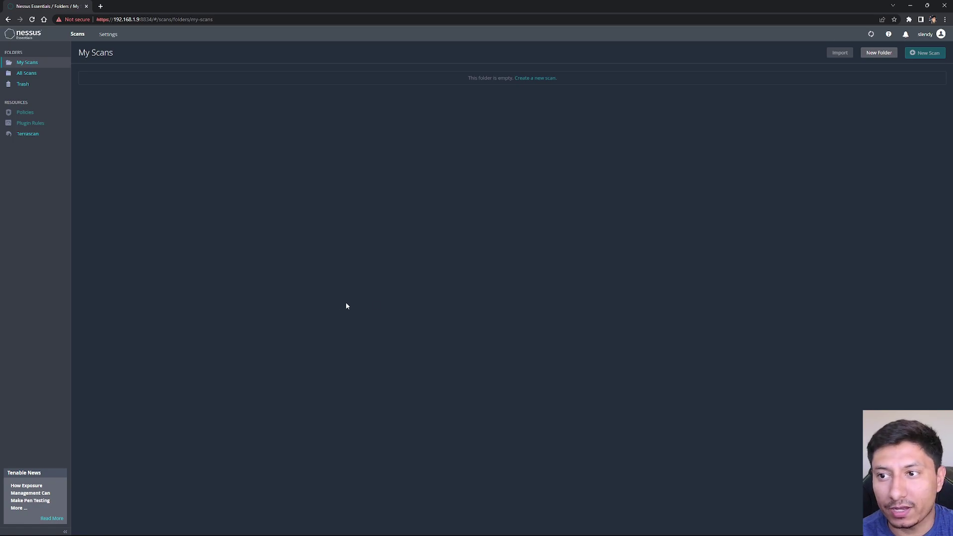
Show the Settings About overview with version 10.5.3 and licensed host usage.
click(871, 36)
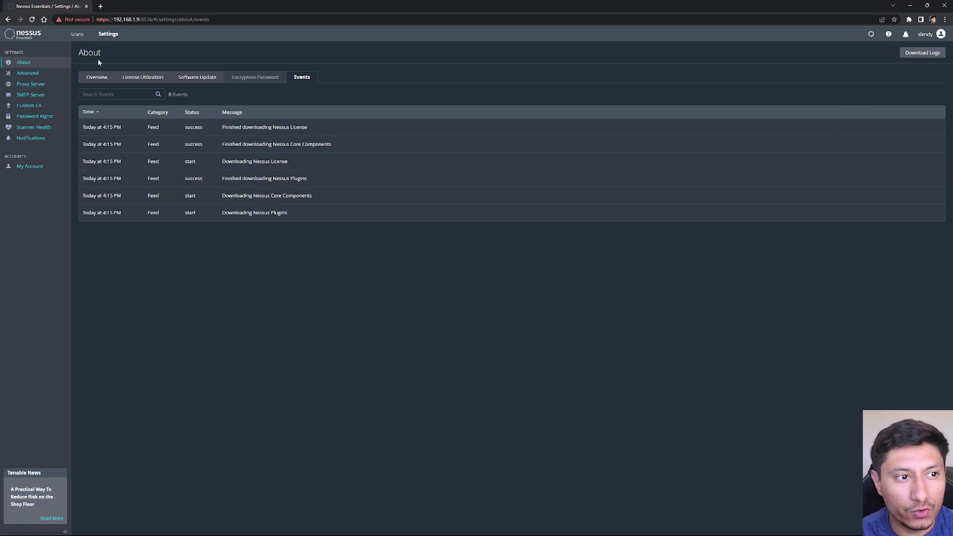
click(33, 63)
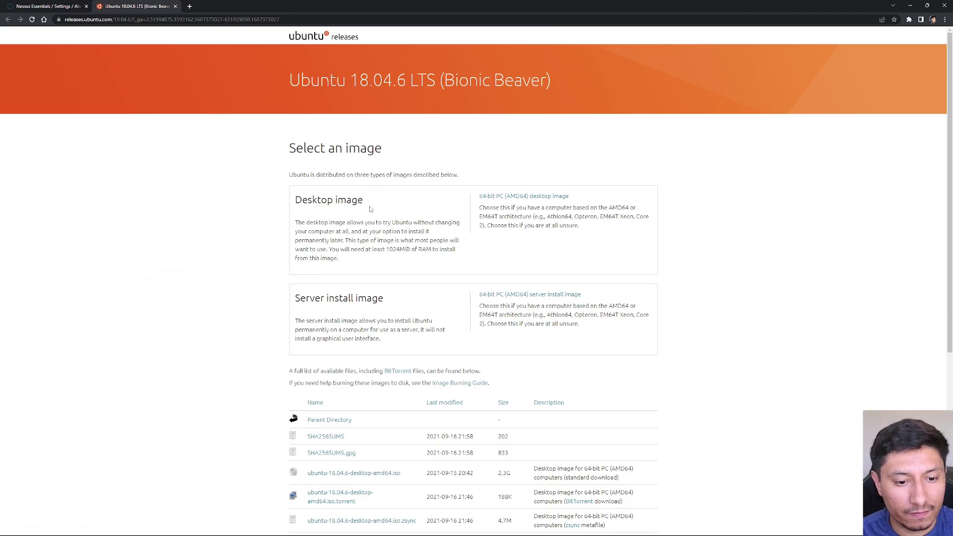
Download ubuntu-18.04.6-desktop-amd64.iso from the Ubuntu 18.04.6 LTS releases page.
scroll(369, 208, down, 3)
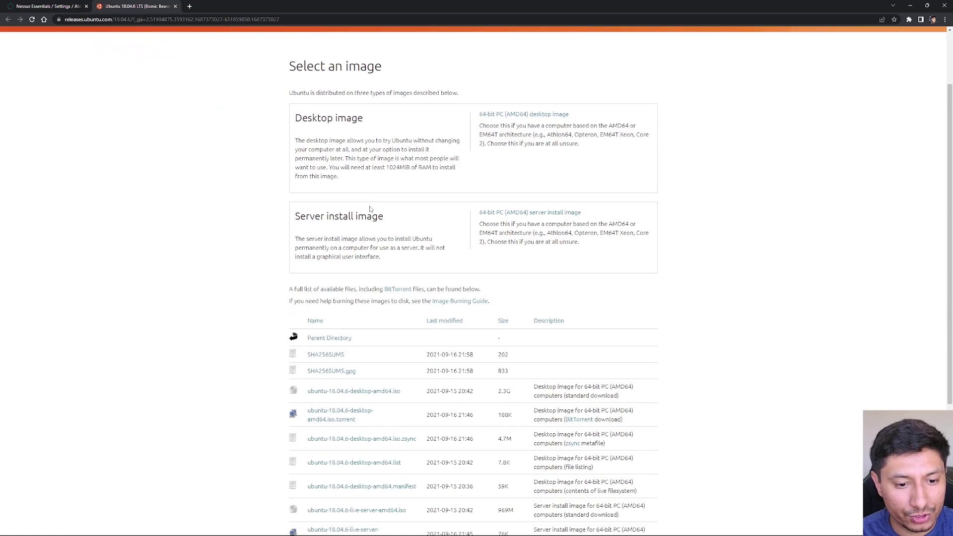
scroll(369, 209, up, 3)
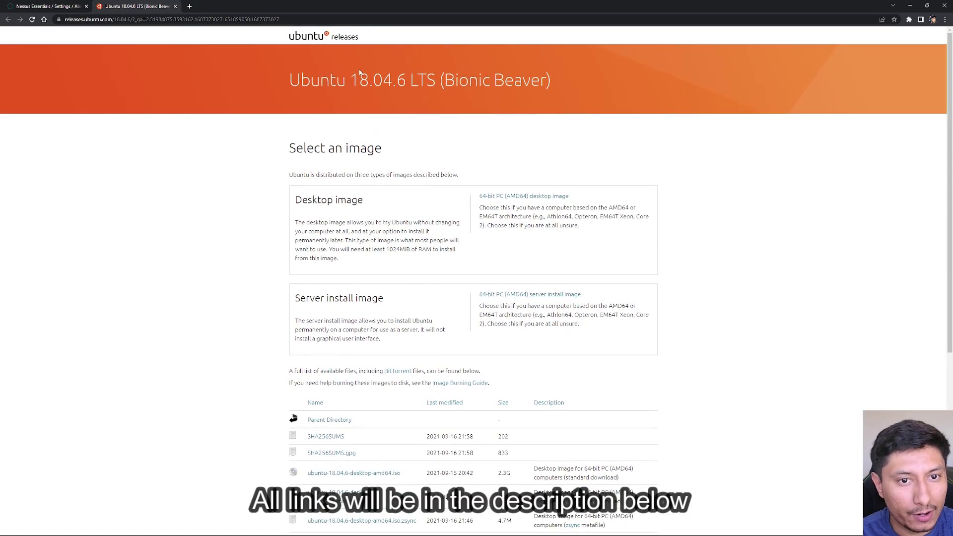
drag(300, 81, 553, 80)
click(554, 82)
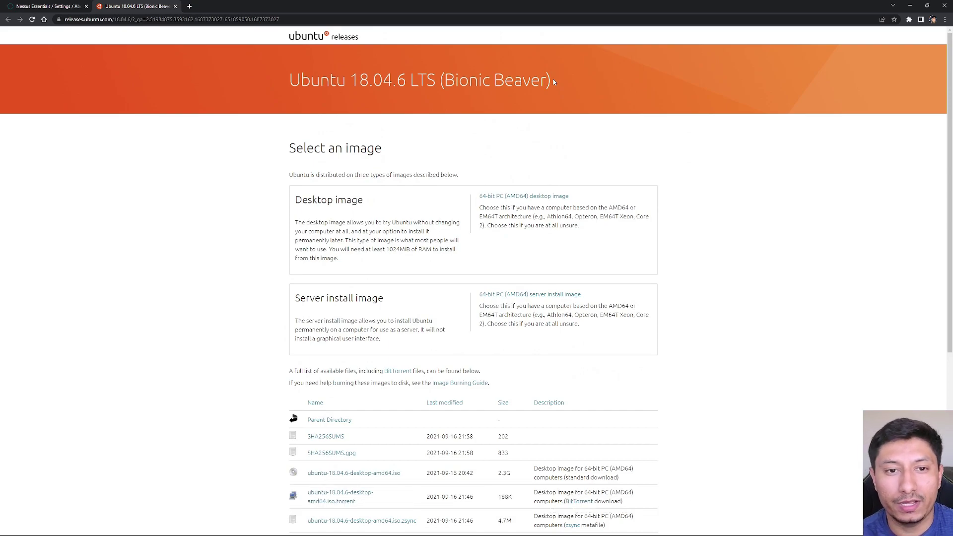
scroll(570, 206, down, 2)
scroll(571, 206, up, 2)
scroll(571, 206, down, 1)
scroll(571, 206, down, 3)
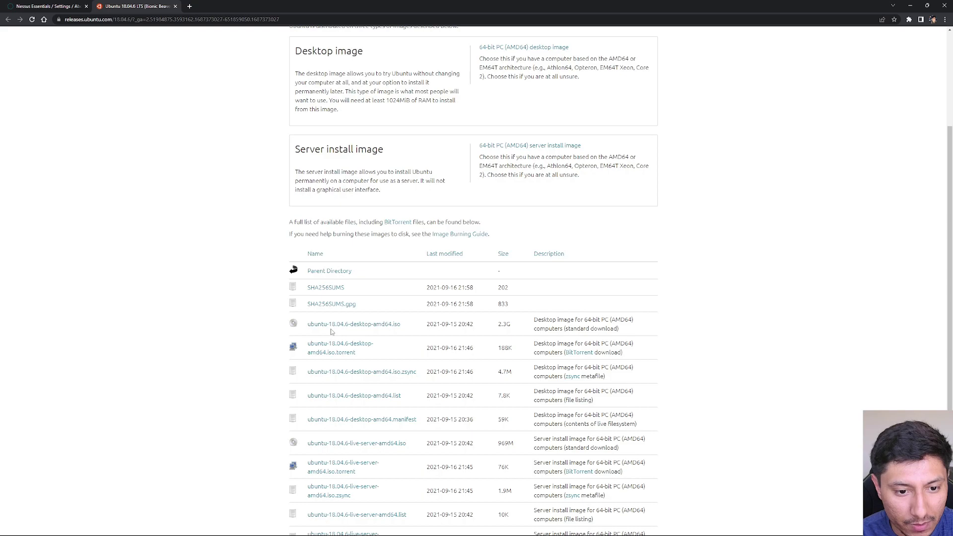
click(376, 328)
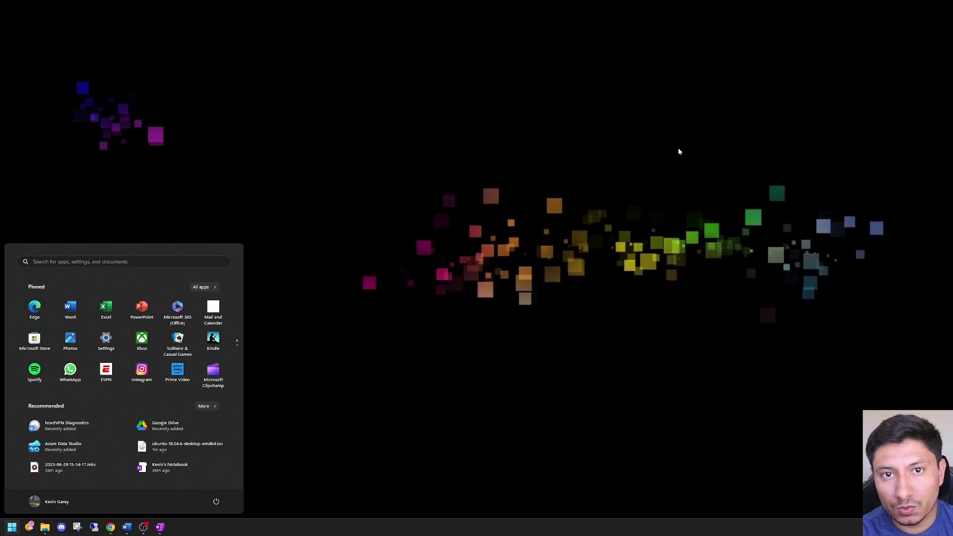
Launch VirtualBox and start a new VM named Old_Ubuntu using the Ubuntu 18.04.6 desktop ISO.
text(ora)
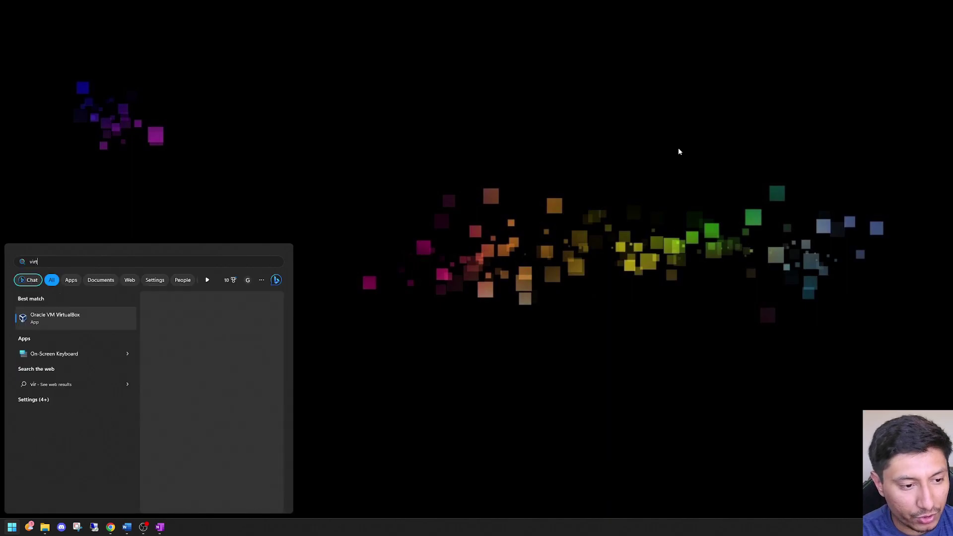
key(Return)
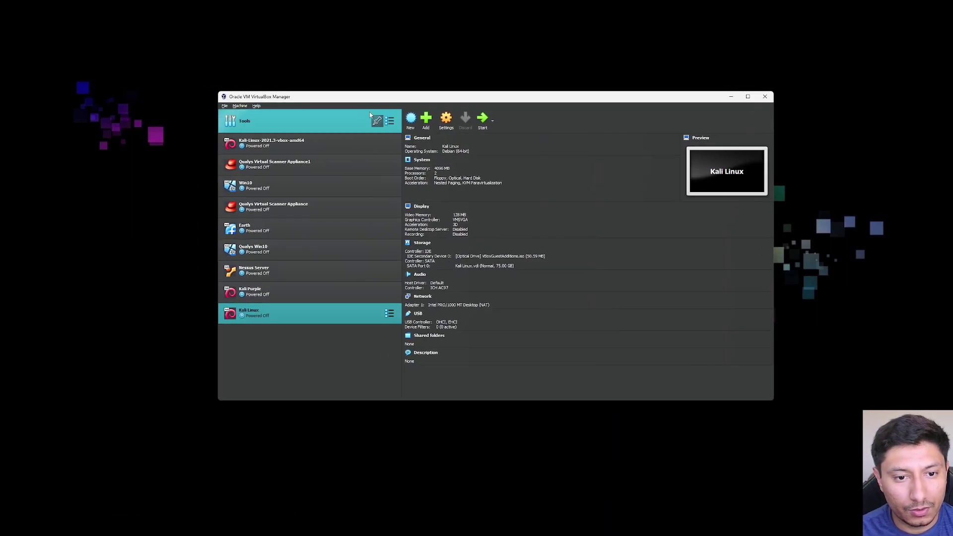
click(410, 119)
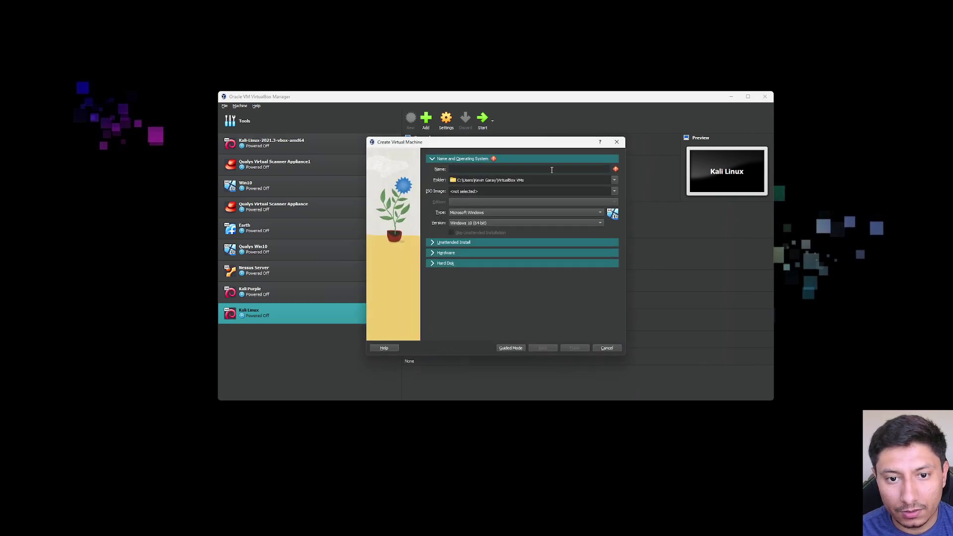
text(O)
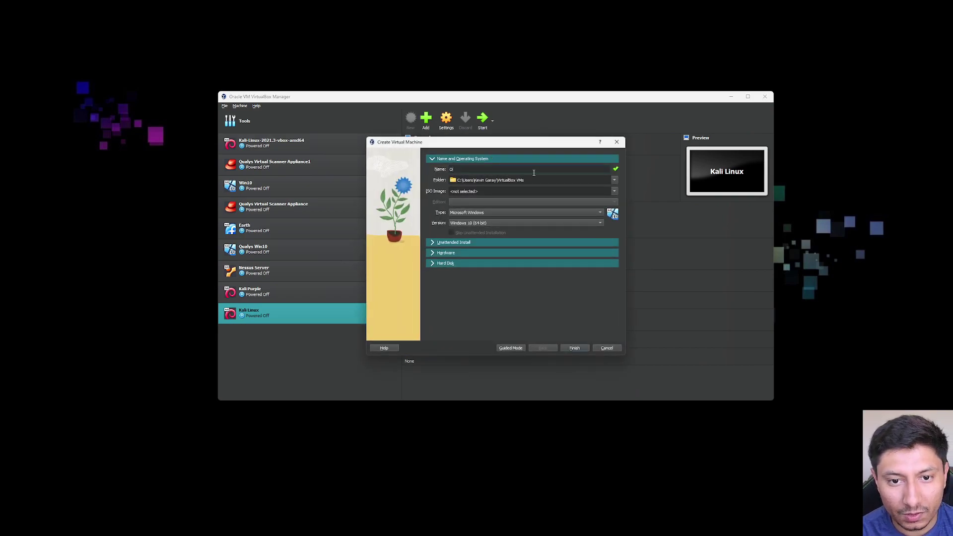
text(l)
text(d_Ubuntu)
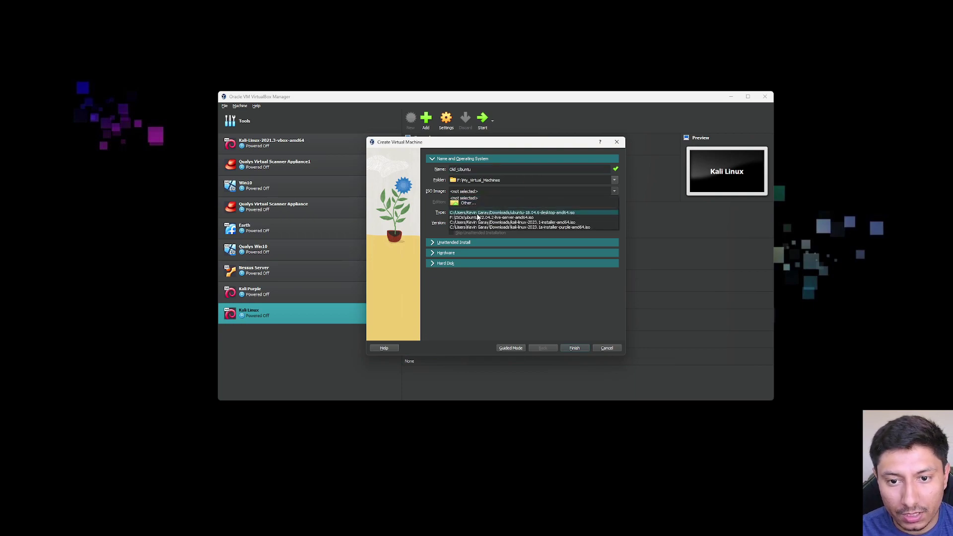
click(477, 213)
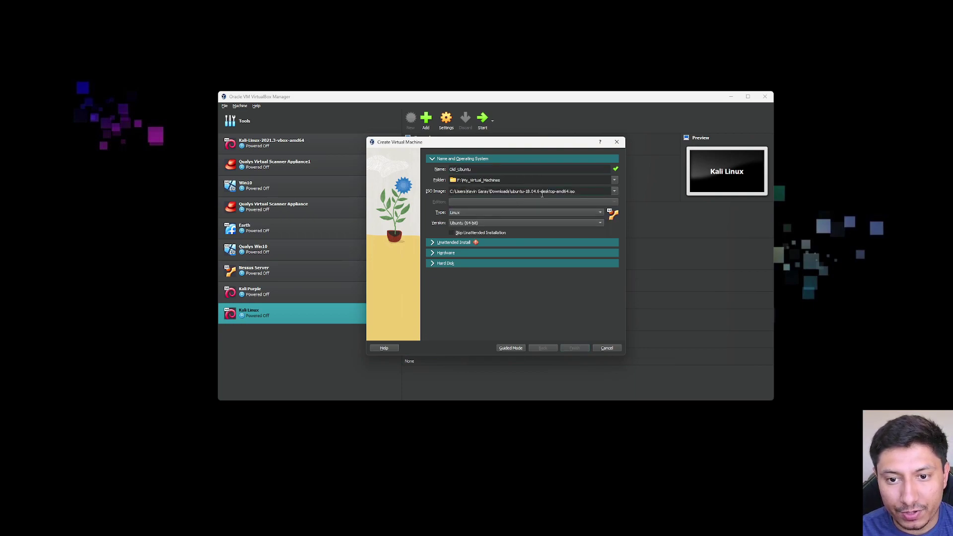
Skip unattended installation, review the 2048 MB memory and 25 GB disk, and finish creation.
click(452, 233)
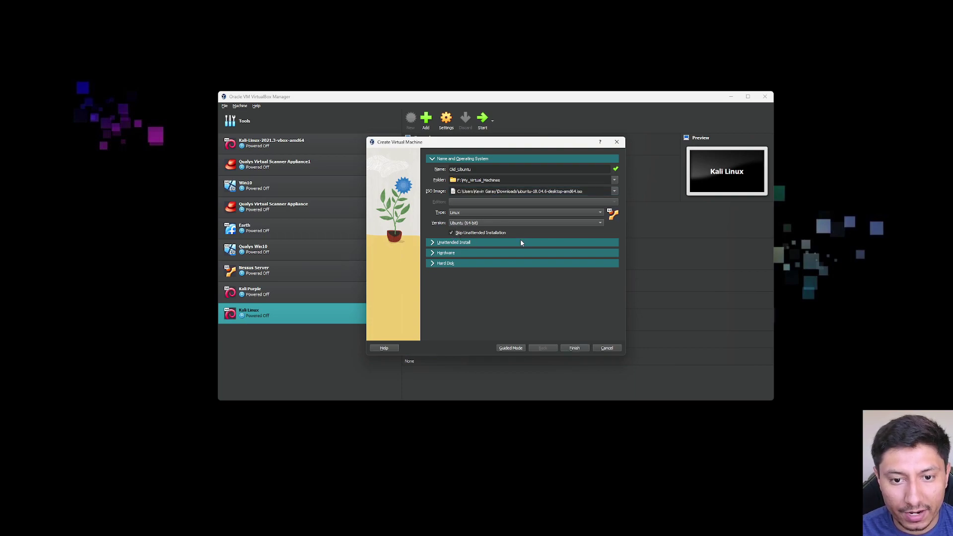
click(437, 243)
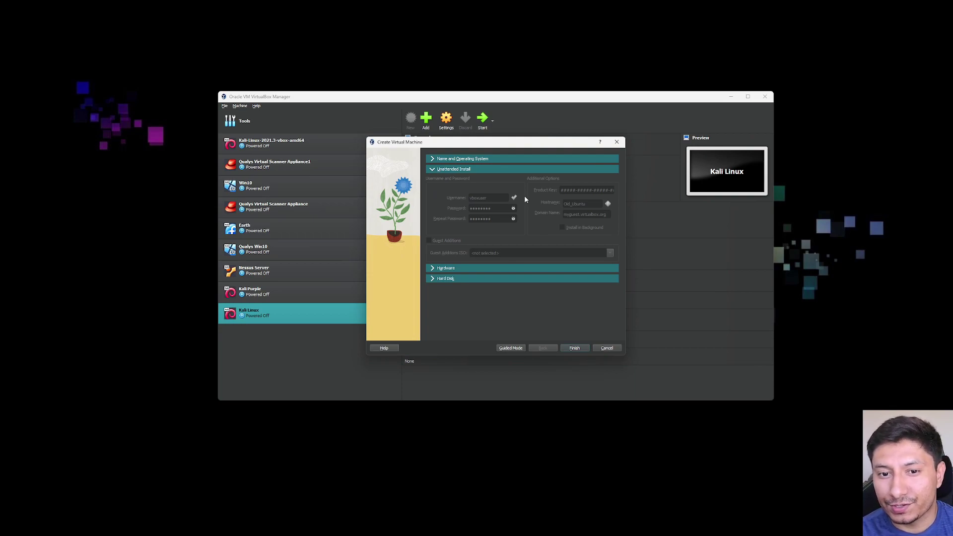
drag(490, 143, 470, 141)
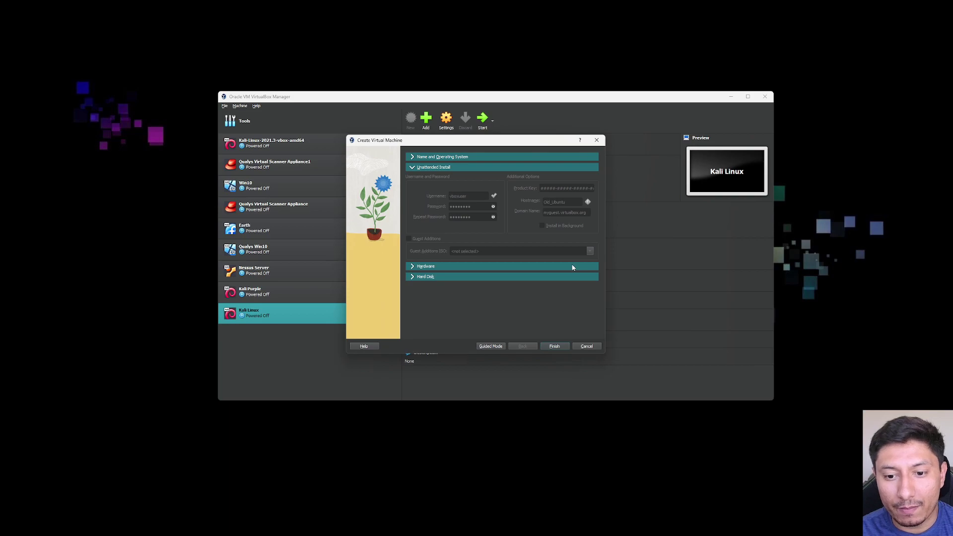
click(412, 267)
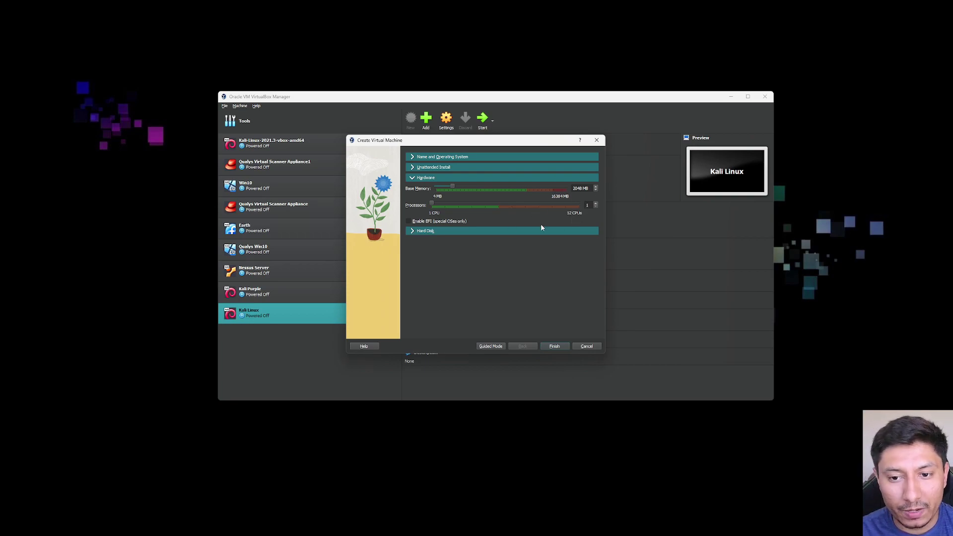
click(411, 233)
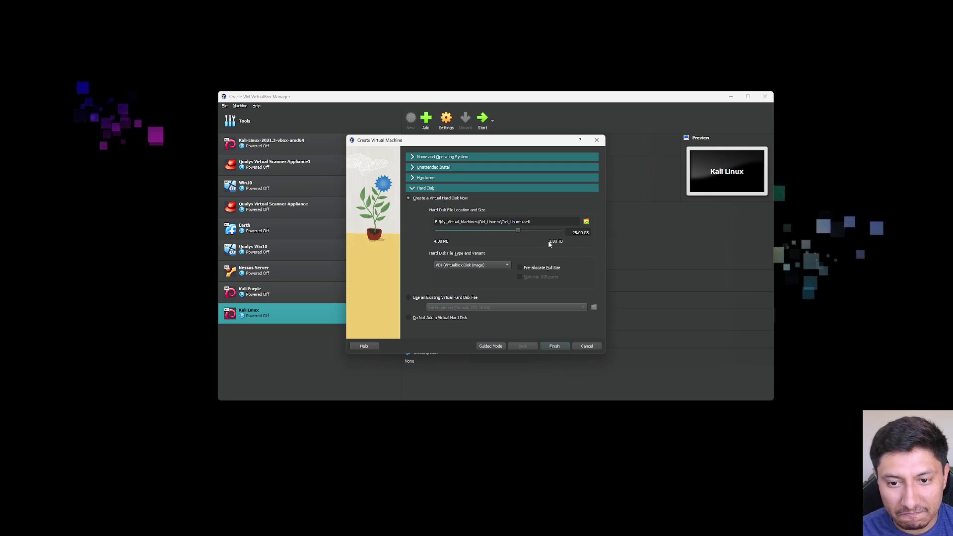
click(554, 347)
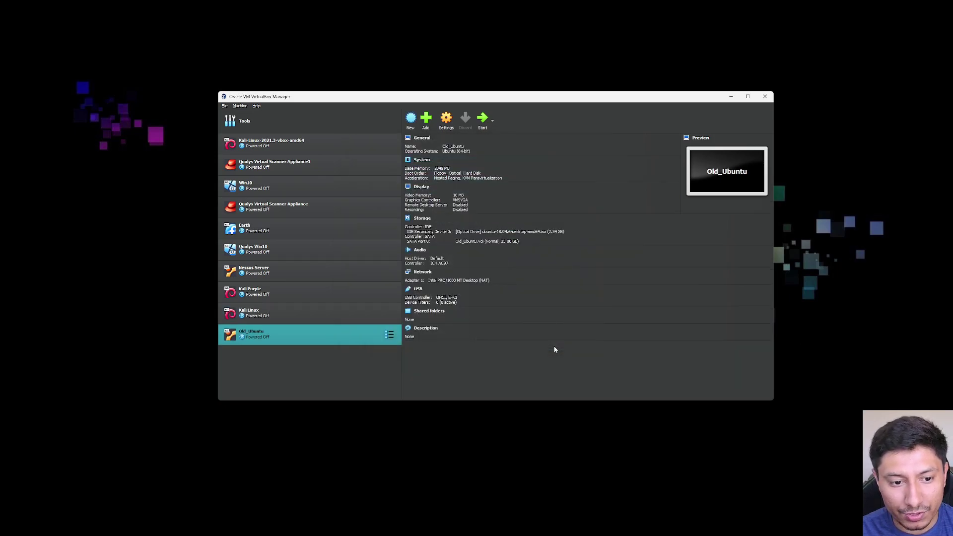
Boot Old_Ubuntu, choose Install Ubuntu and accept the keyboard layout.
double_click(284, 337)
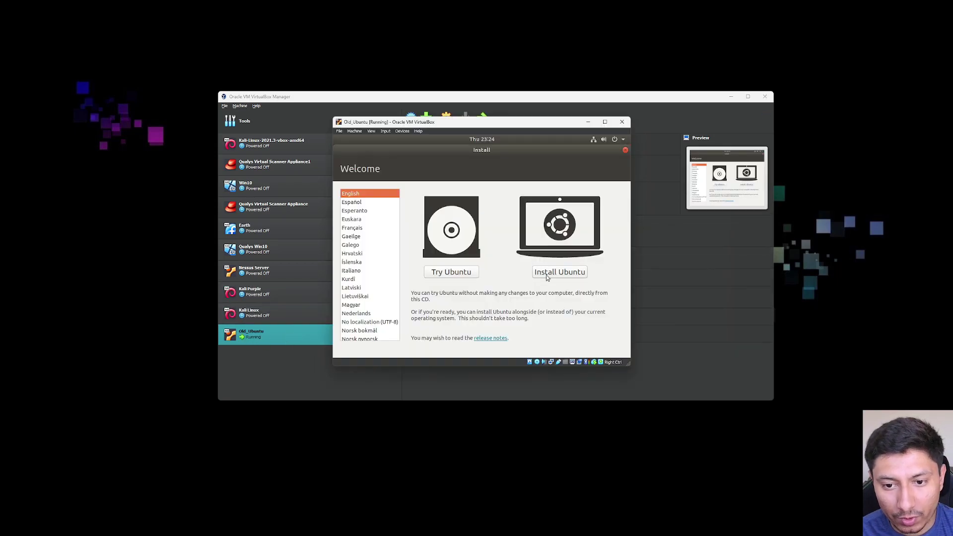
click(548, 277)
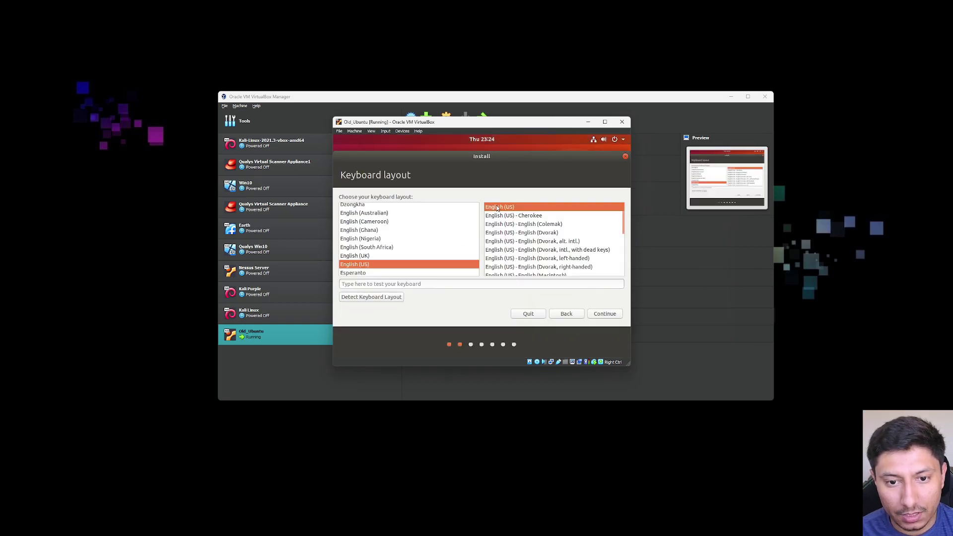
click(596, 313)
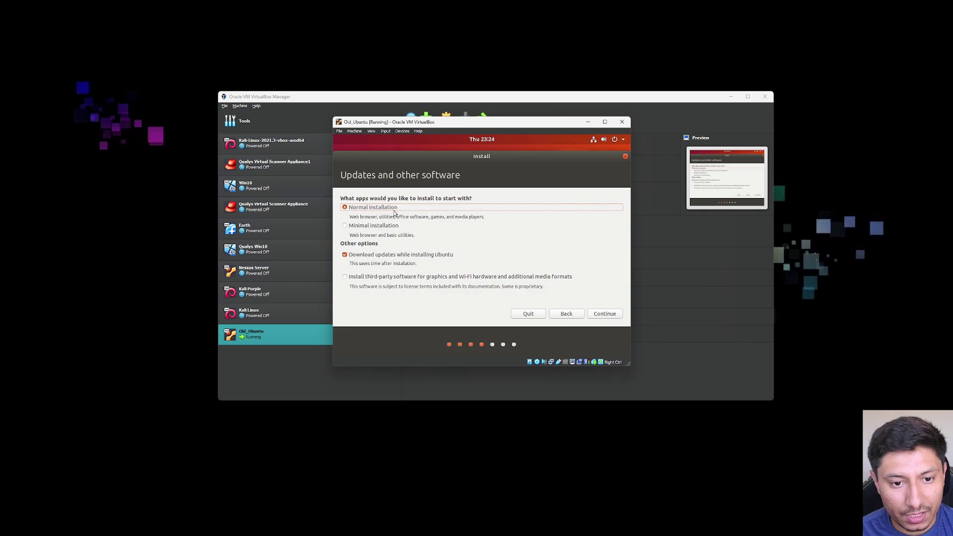
Choose a minimal installation without downloading updates, then erase the disk and install.
click(352, 229)
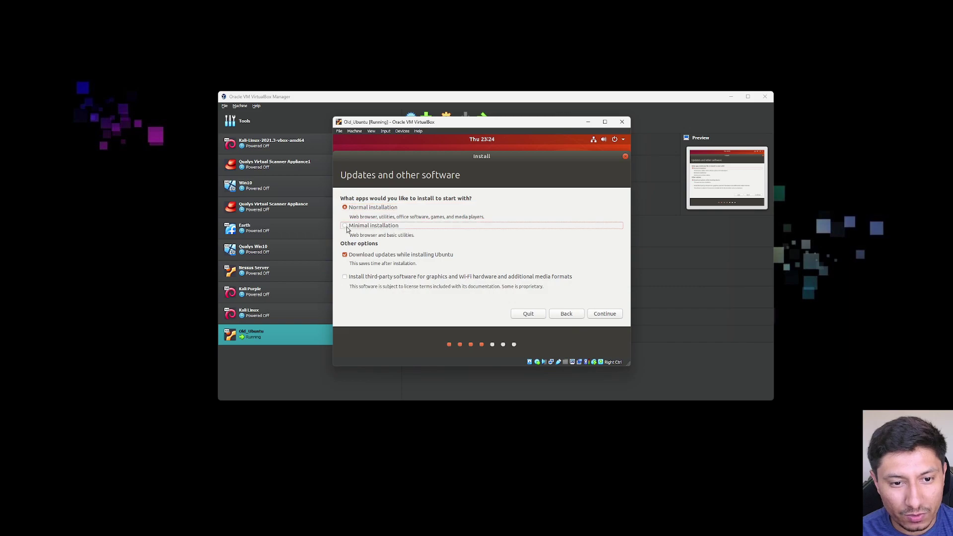
click(351, 256)
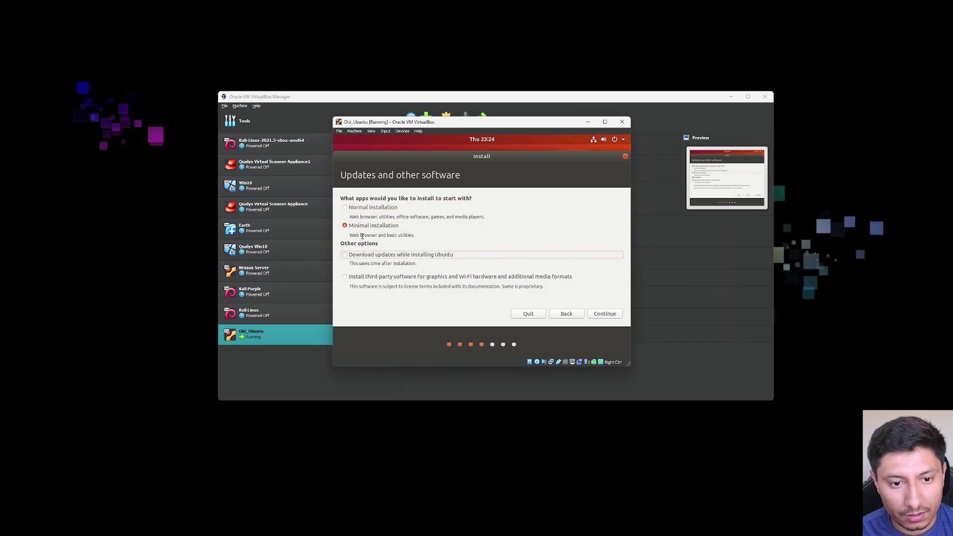
click(610, 314)
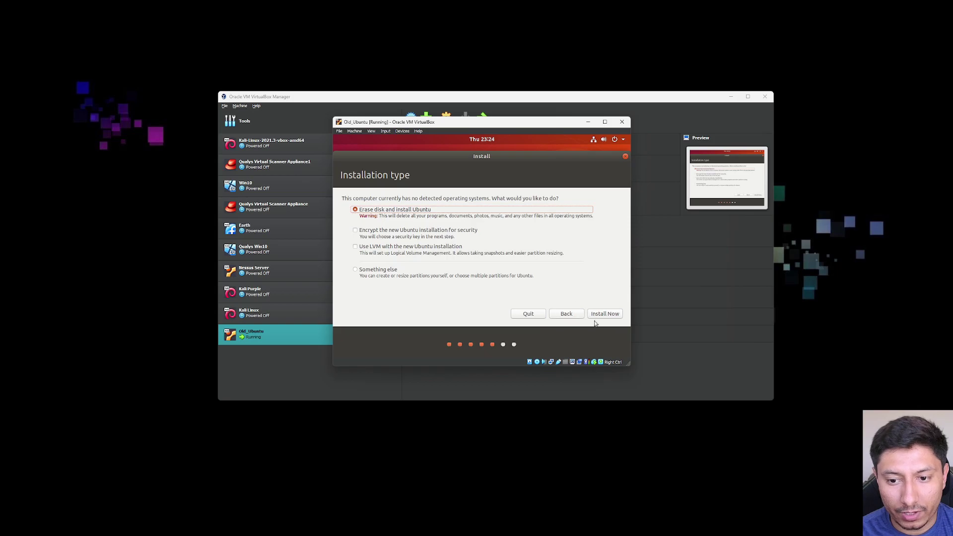
click(609, 315)
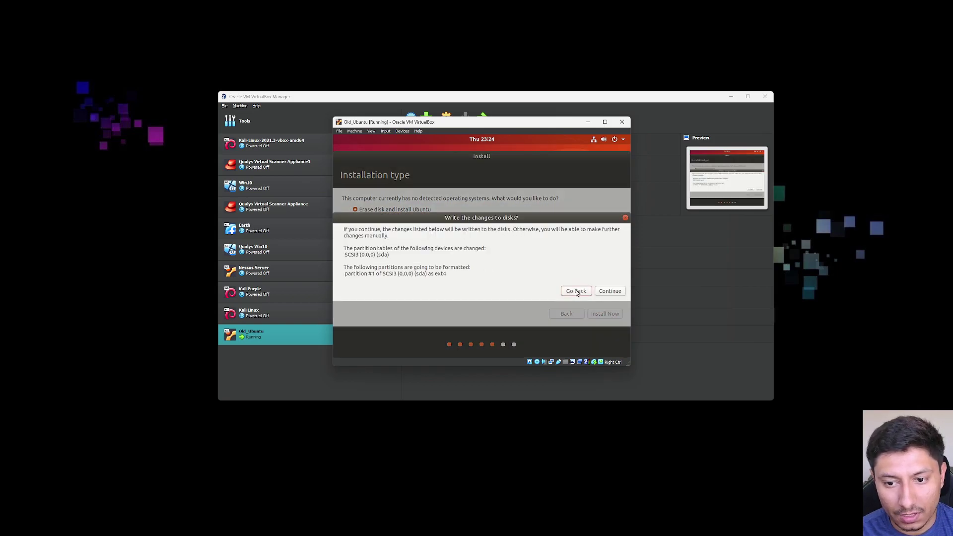
Confirm writing partition changes and set the timezone to Chicago.
click(605, 290)
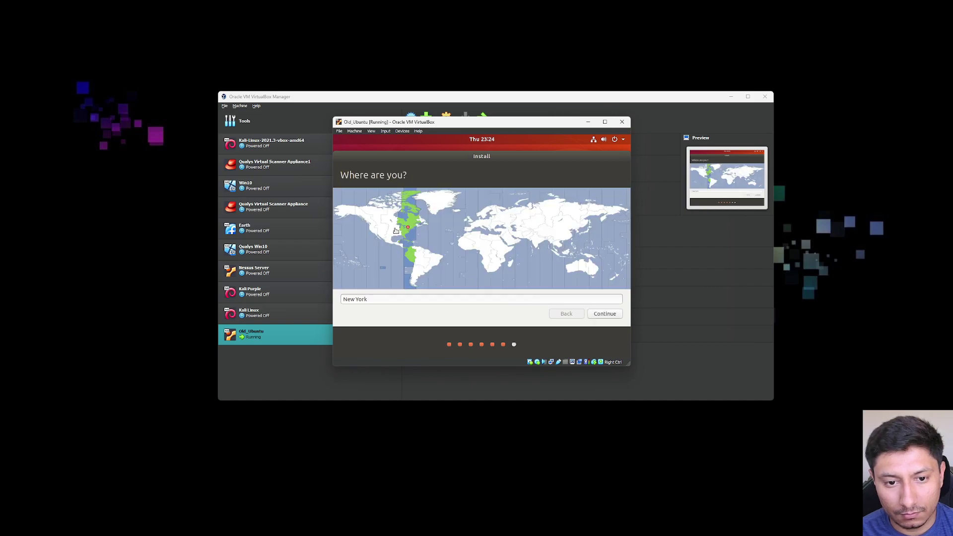
click(386, 227)
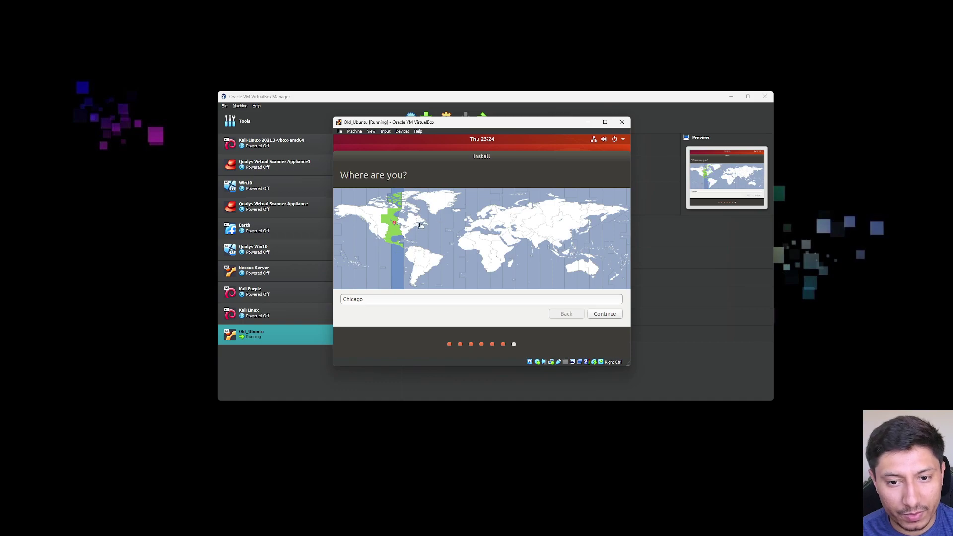
click(605, 313)
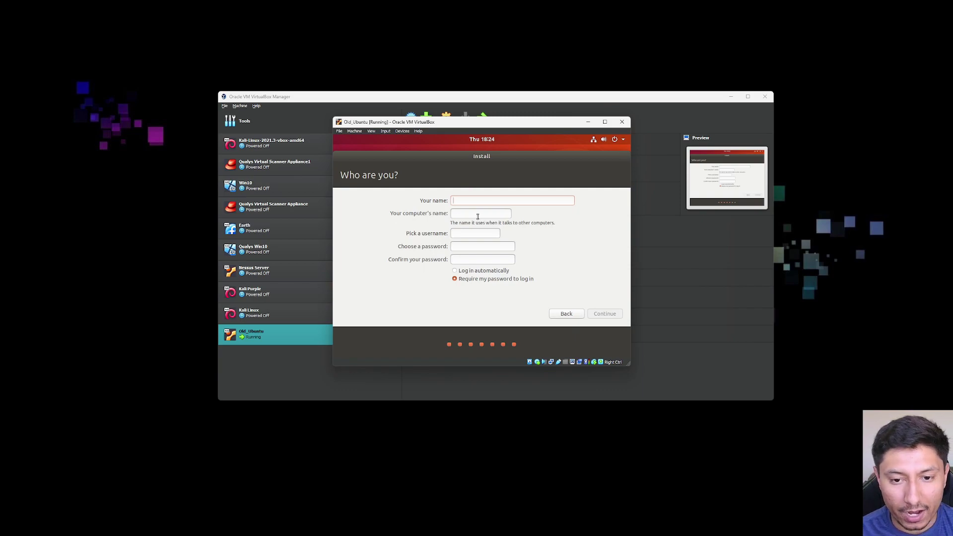
Enter the name, username and password, then restart the VM once installation finishes.
text(slendy)
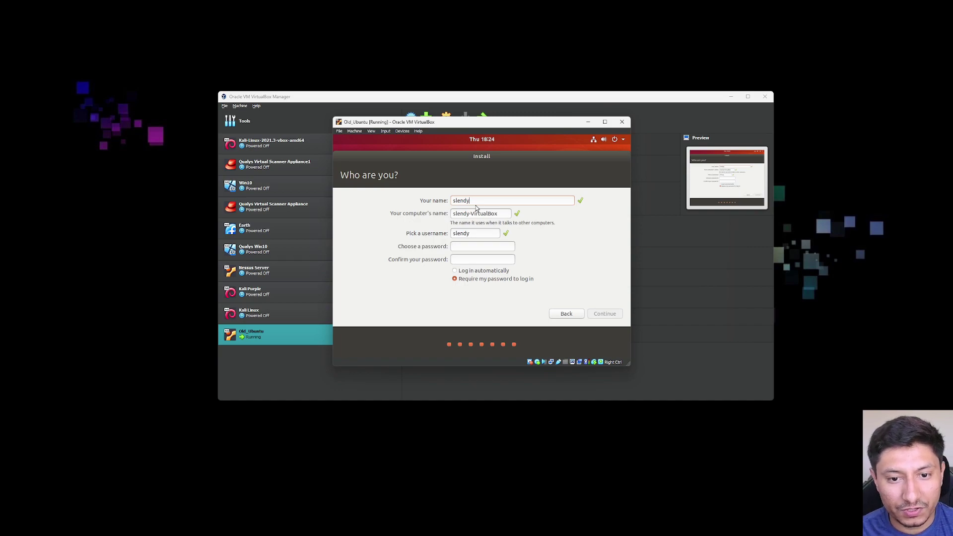
text(********)
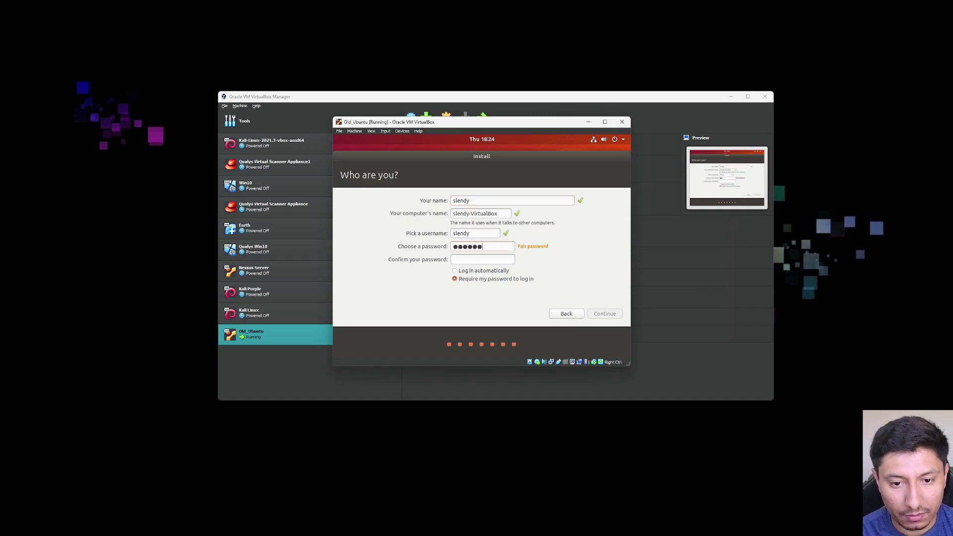
key(Tab)
text(********)
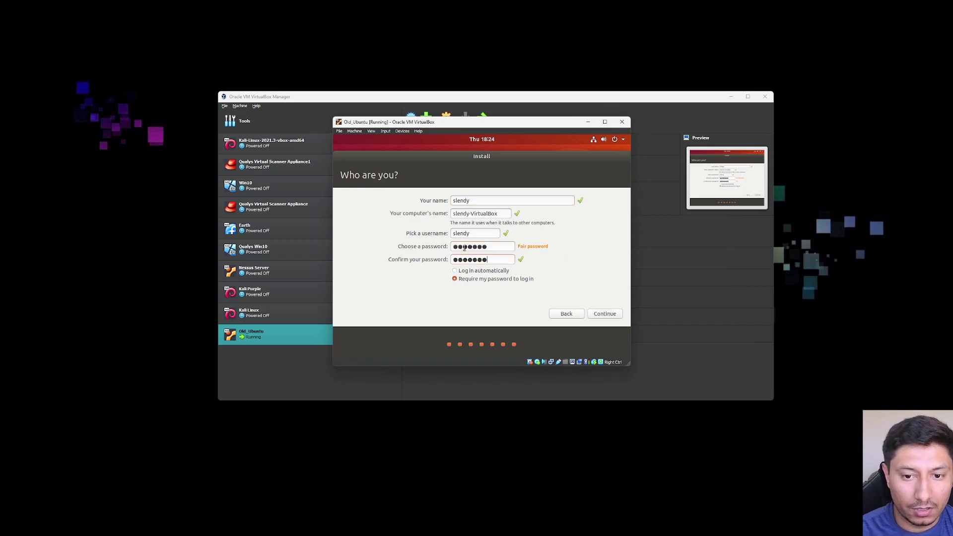
click(606, 313)
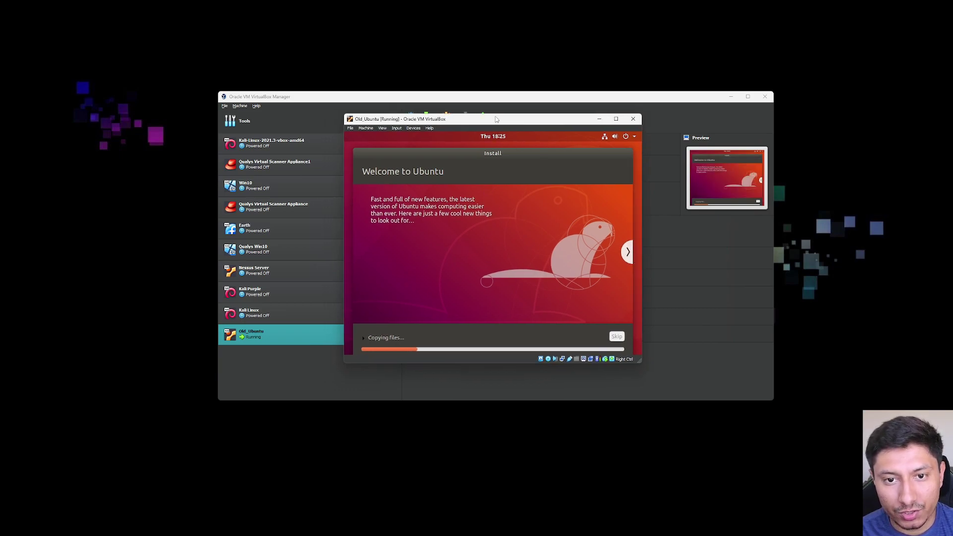
drag(497, 119, 488, 125)
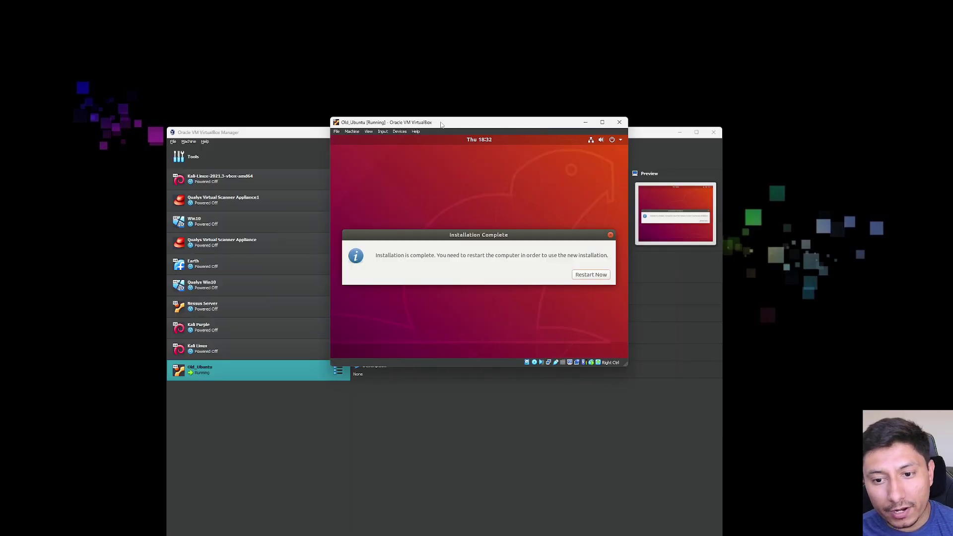
click(583, 273)
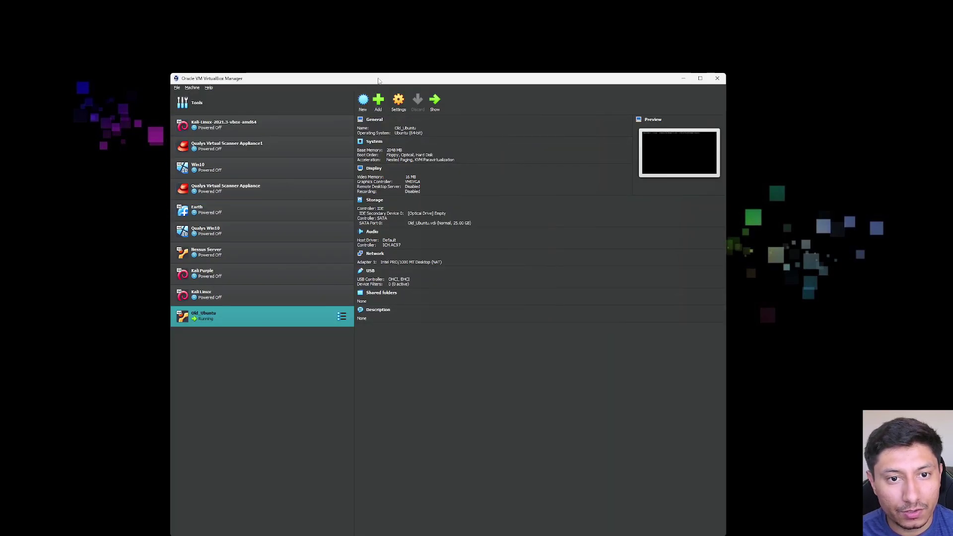
Set Old_Ubuntu's network Adapter 1 to Bridged Adapter on the Intel Wireless-AC 3168 and save.
drag(378, 80, 387, 80)
click(407, 101)
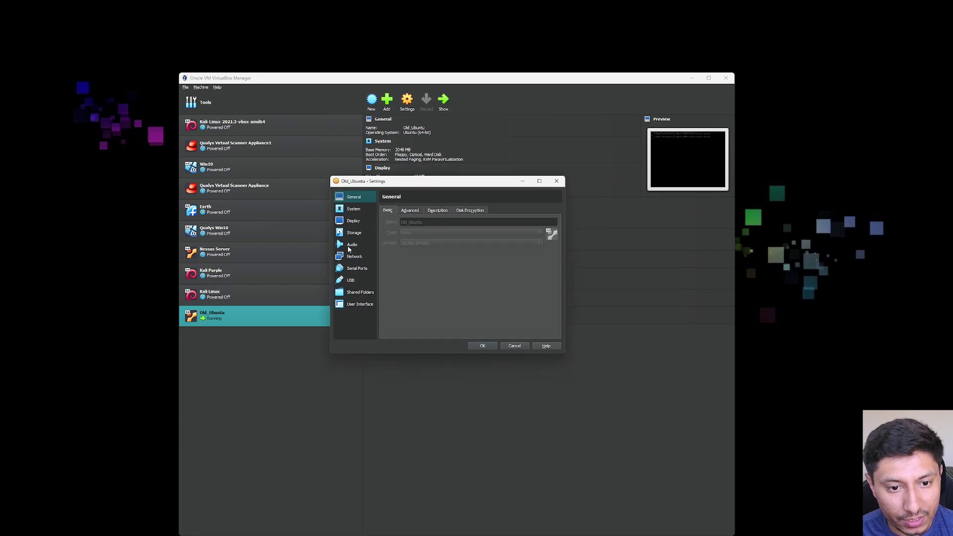
click(353, 257)
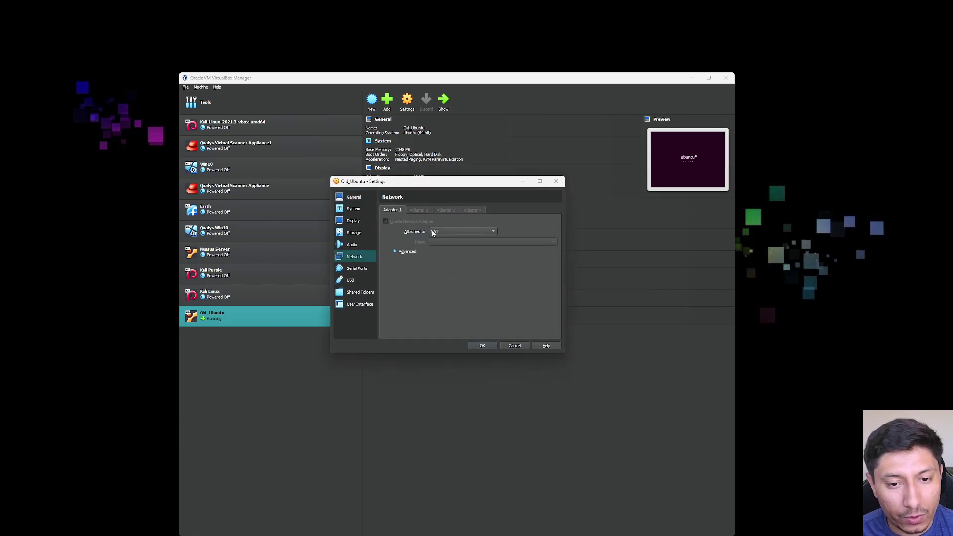
click(446, 232)
click(454, 242)
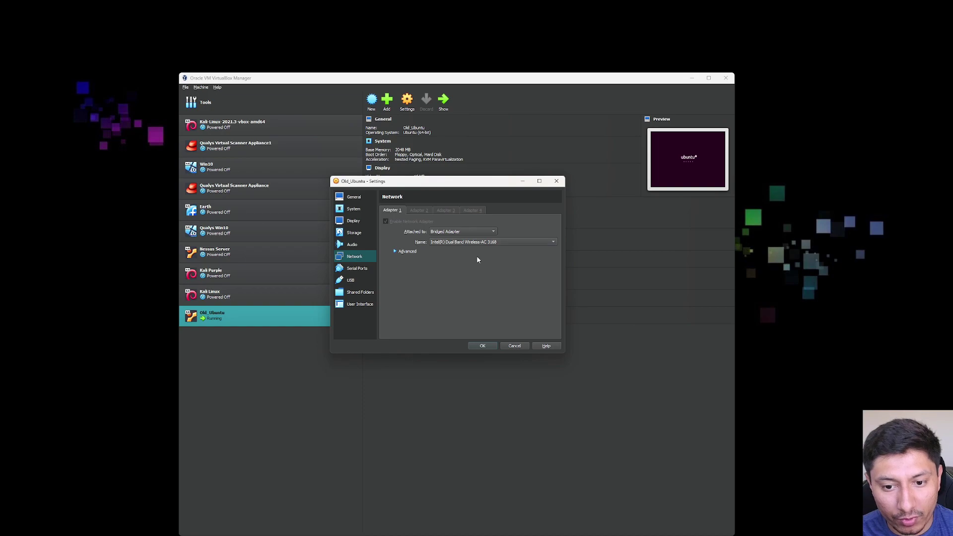
click(480, 346)
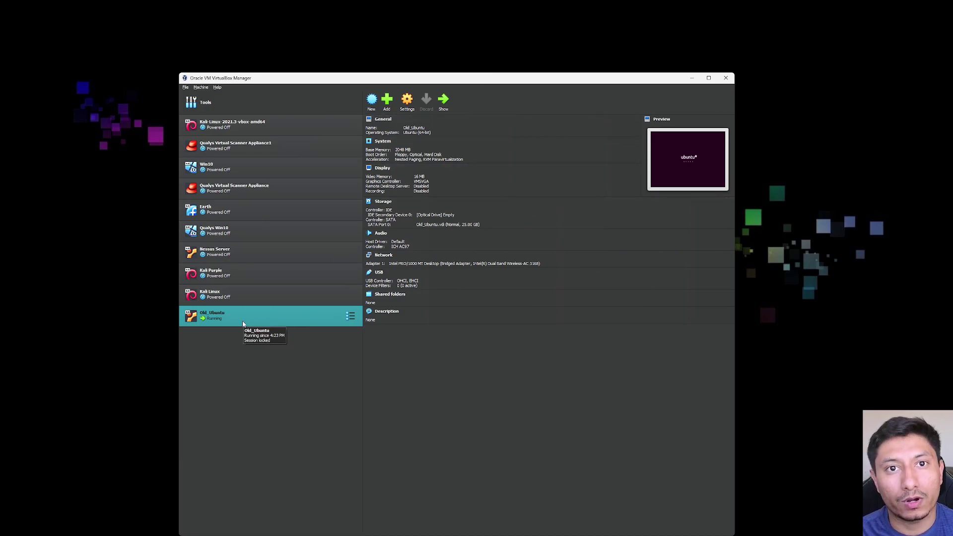
Show the running VM window and sign in to Ubuntu with the user's password.
click(443, 100)
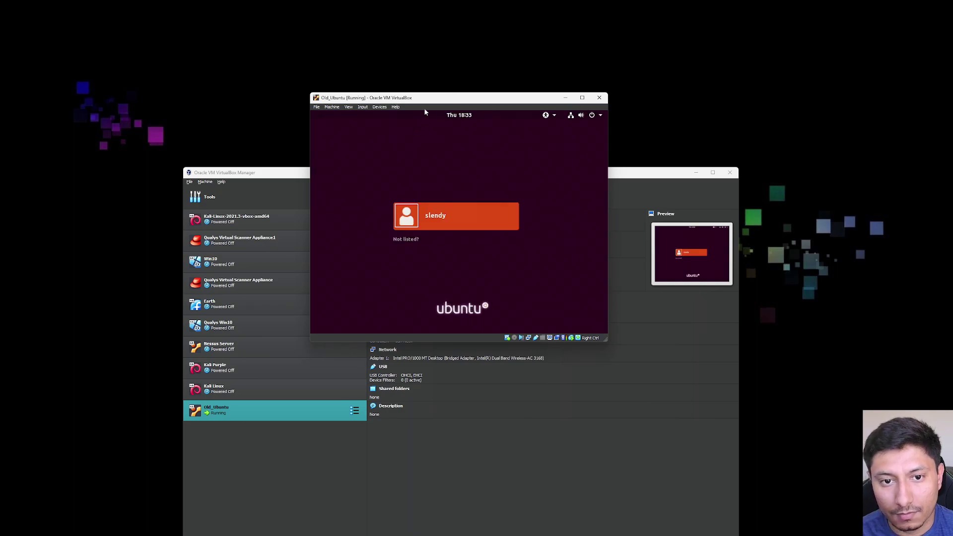
drag(425, 102, 428, 104)
click(415, 218)
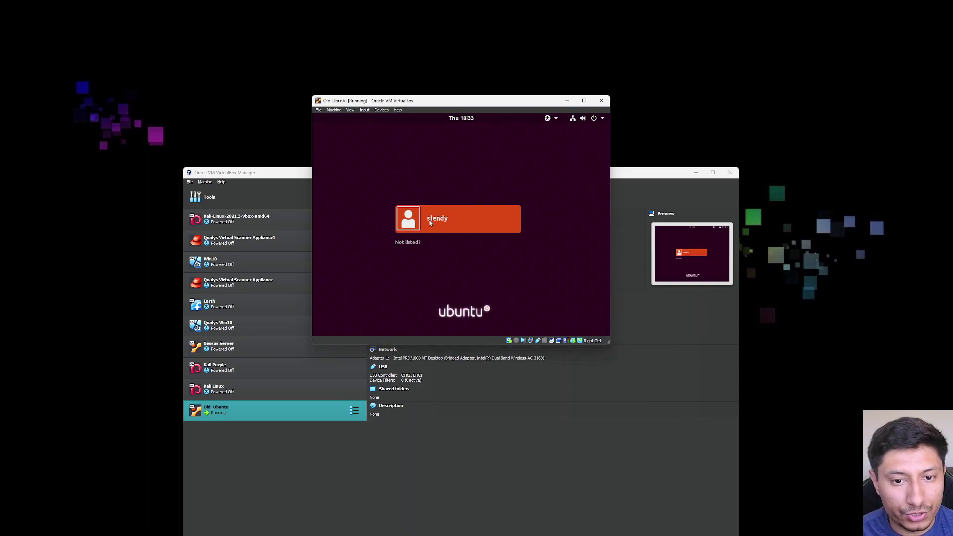
text(*******)
key(Return)
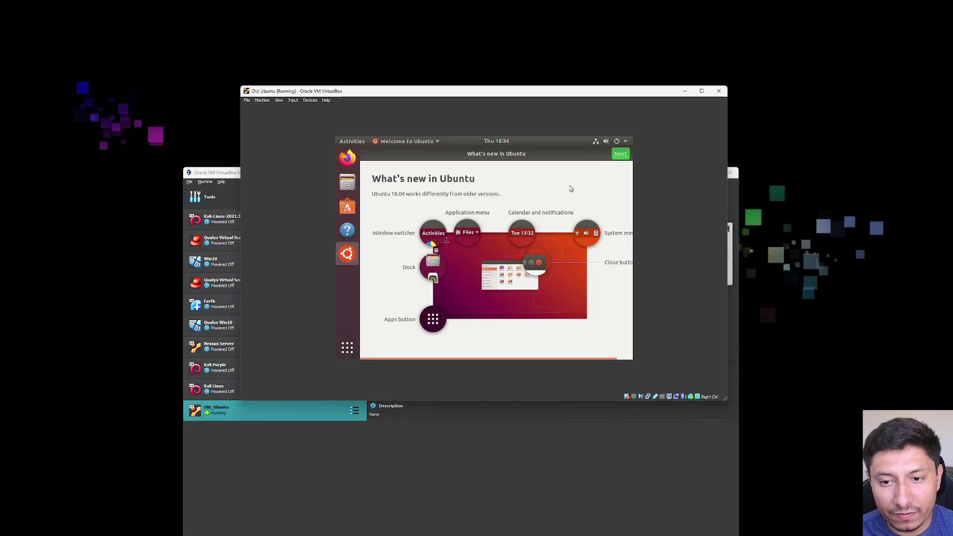
Click through the Welcome to Ubuntu tour pages to Done, then show all applications.
click(618, 155)
click(620, 155)
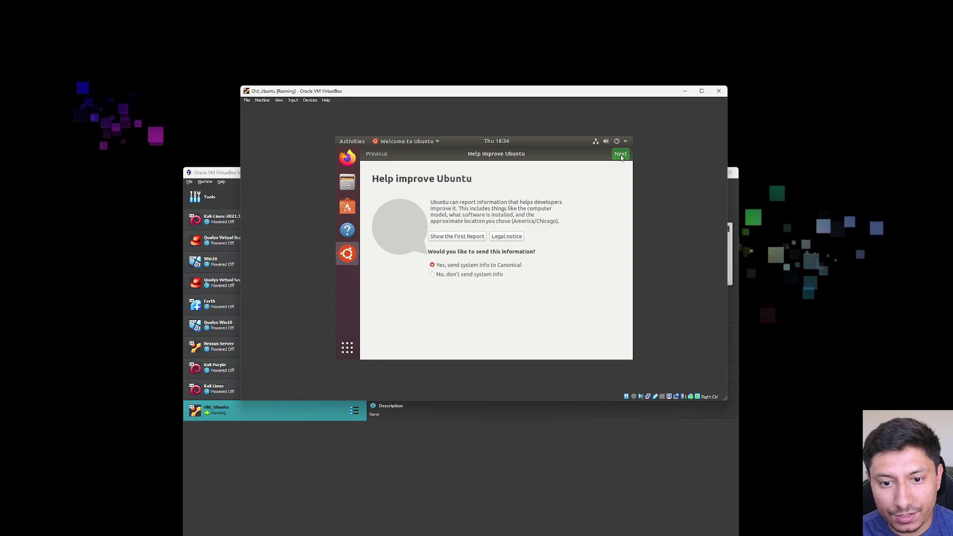
click(621, 155)
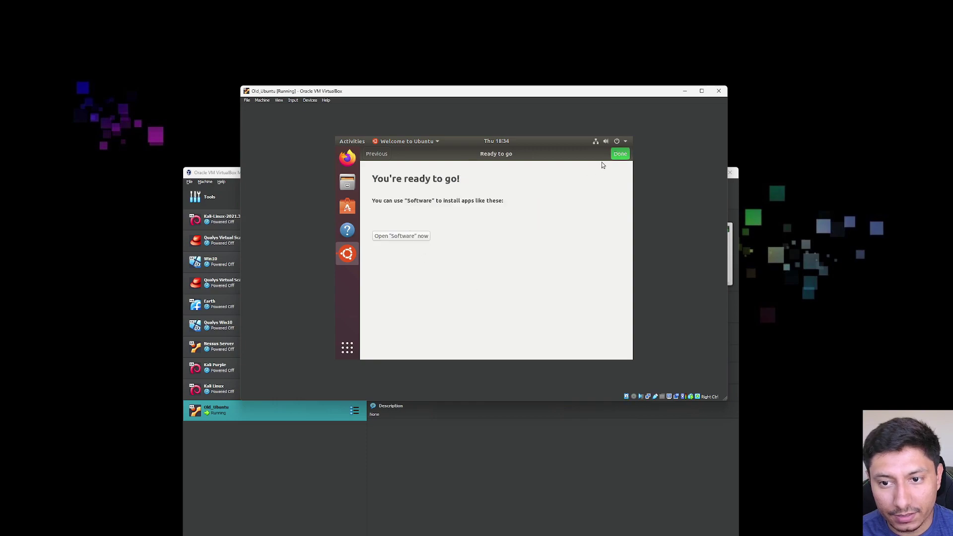
click(620, 155)
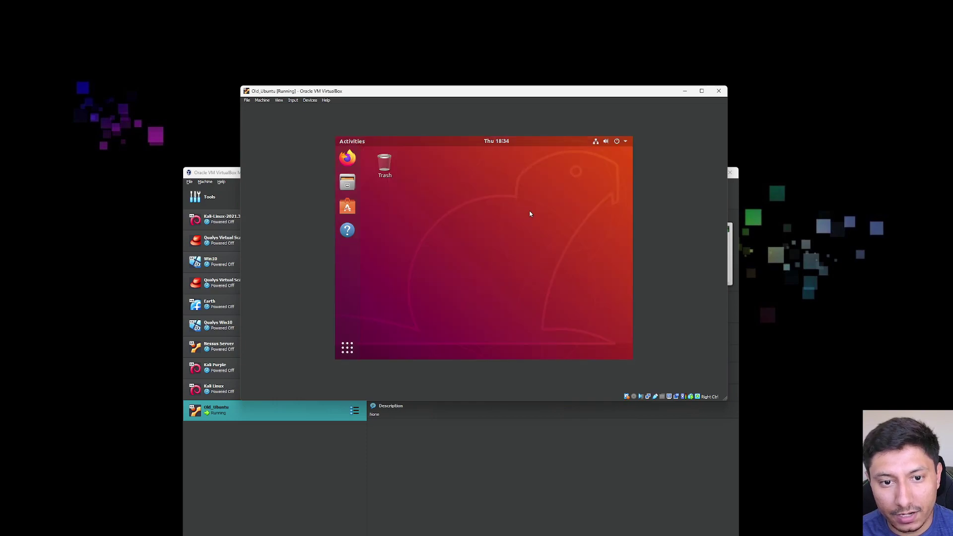
click(348, 347)
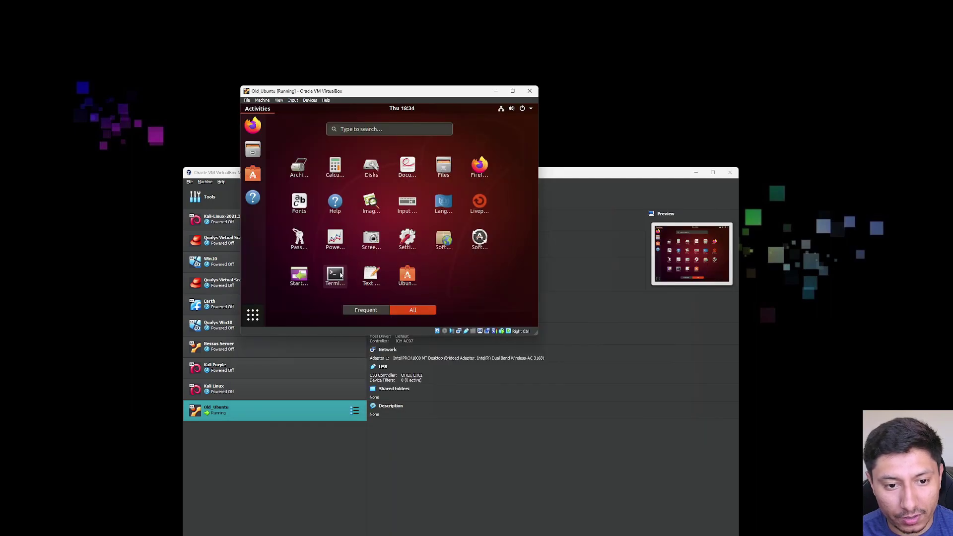
In Terminal, run sudo apt install openssh-server, enter the sudo password and confirm with y.
click(335, 275)
drag(369, 92, 444, 116)
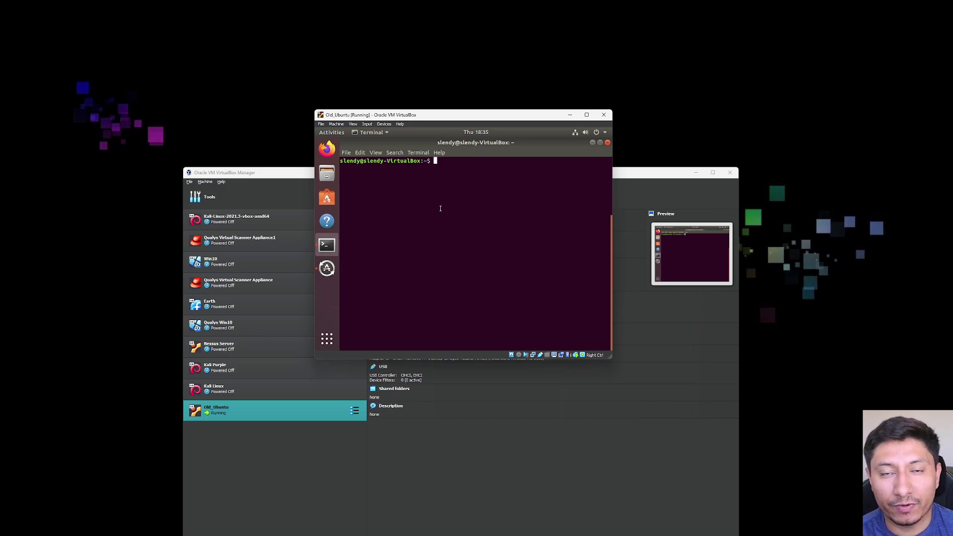
text(sudo apt install openssh-server)
key(Return)
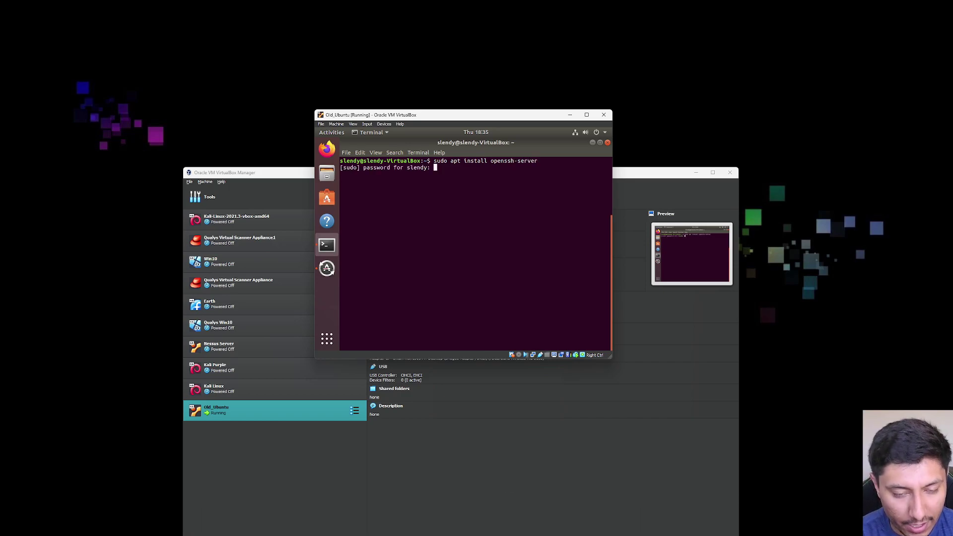
key(Return)
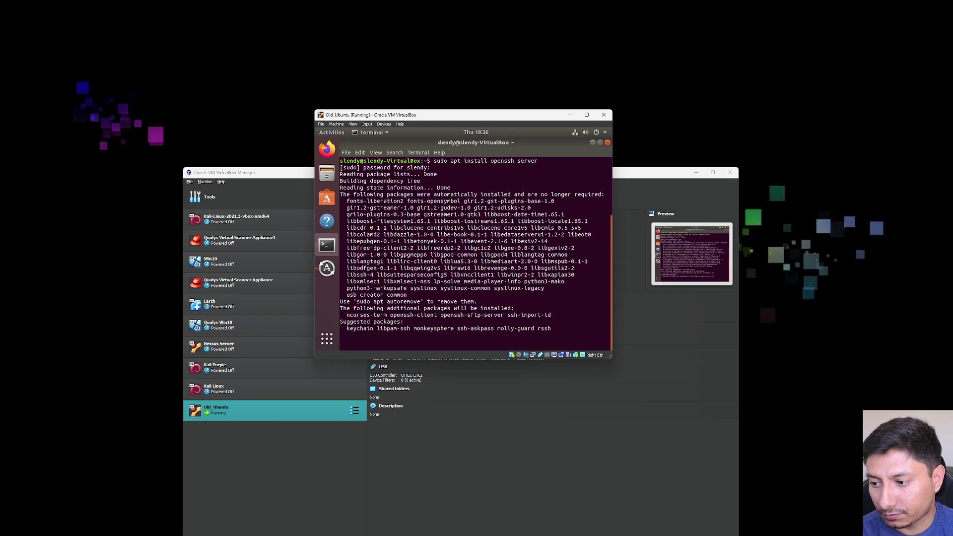
text(y)
key(Return)
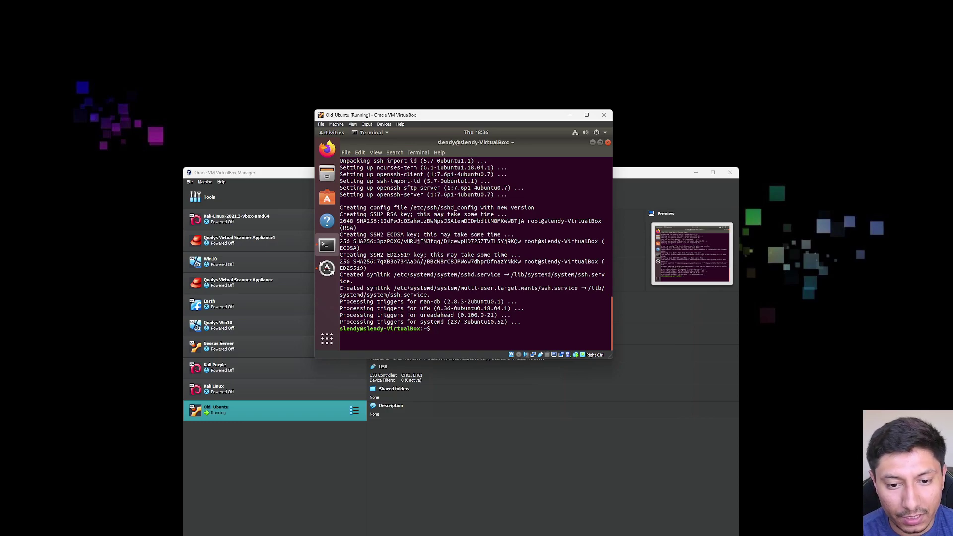
Enable the ssh service at boot with sudo systemctl enable ssh.
text(sudo )
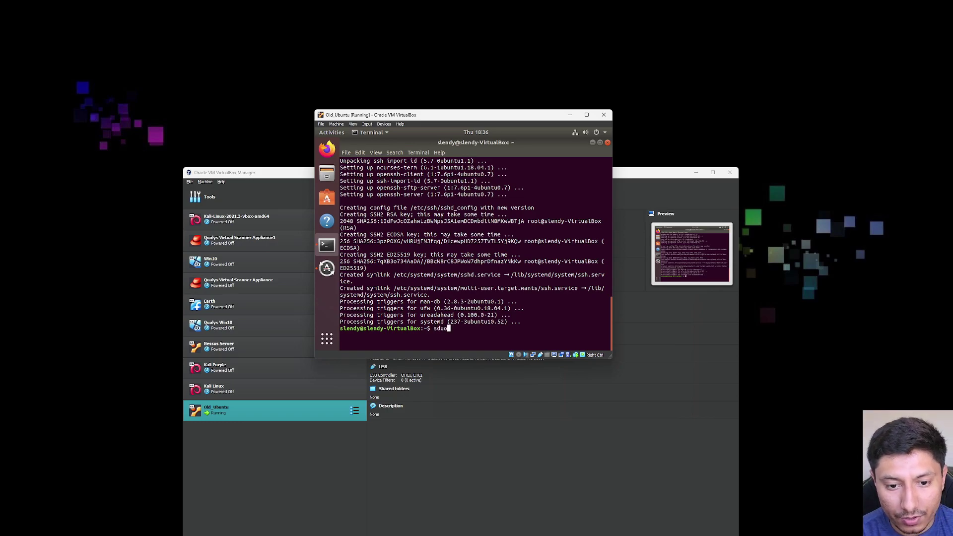
text(systemcr)
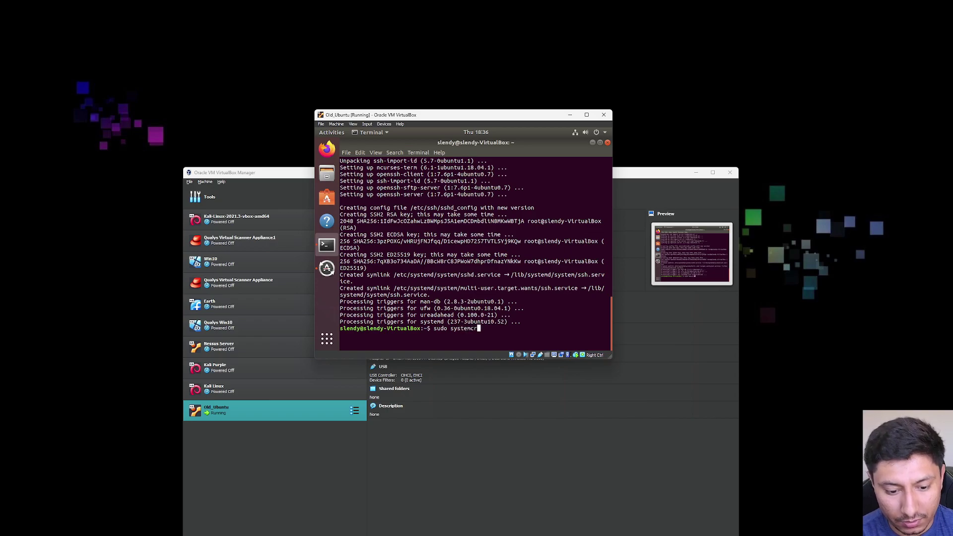
key(BackSpace)
text(tl )
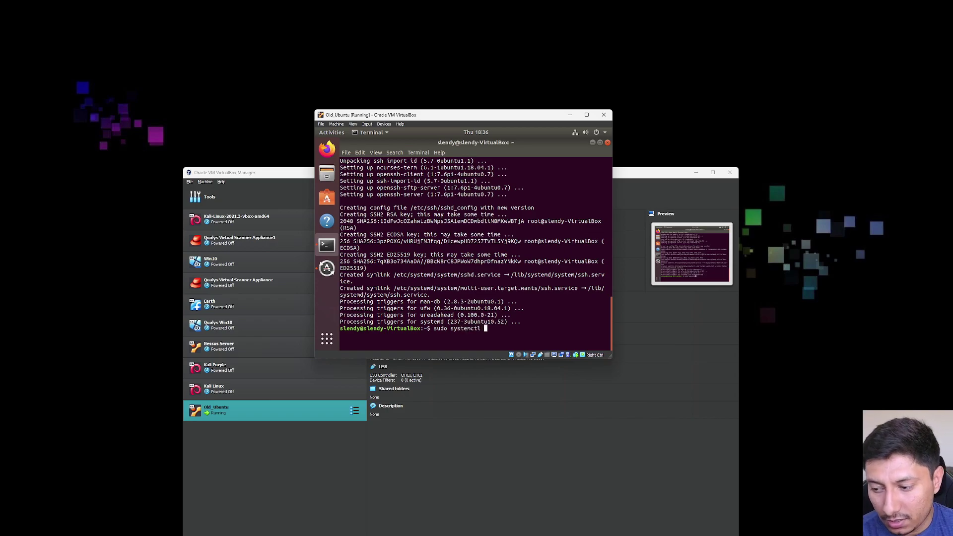
text(enable ssh)
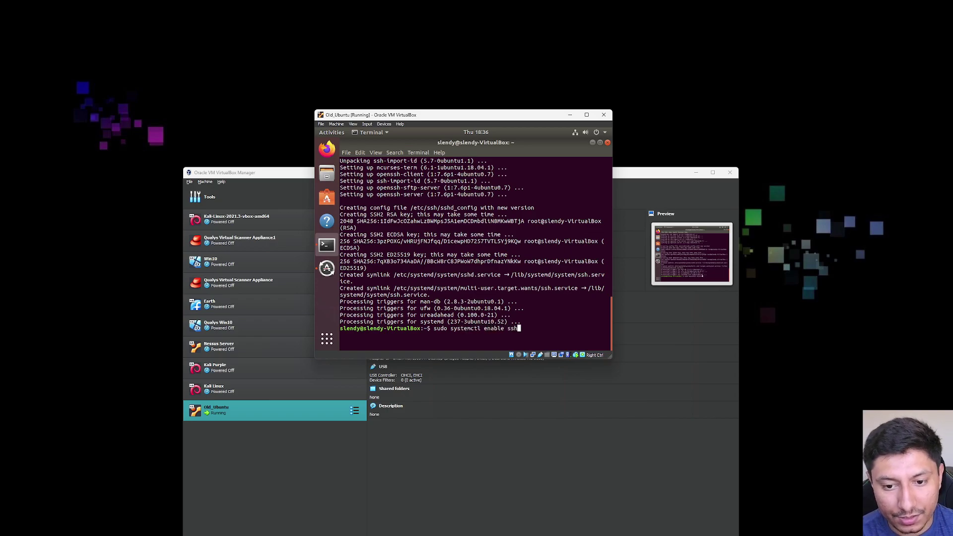
key(Return)
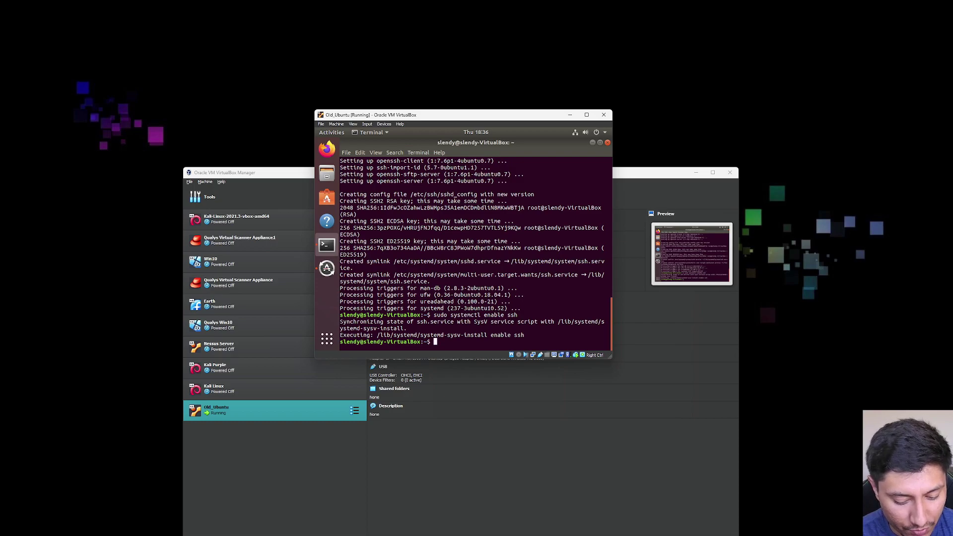
Allow SSH through the Ubuntu firewall with sudo ufw allow ssh.
text(sudo )
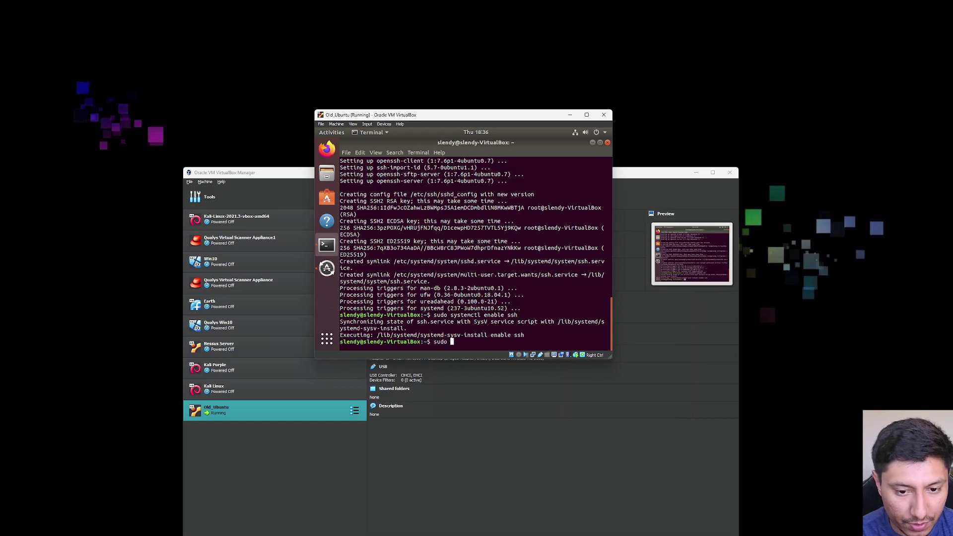
text(ufw)
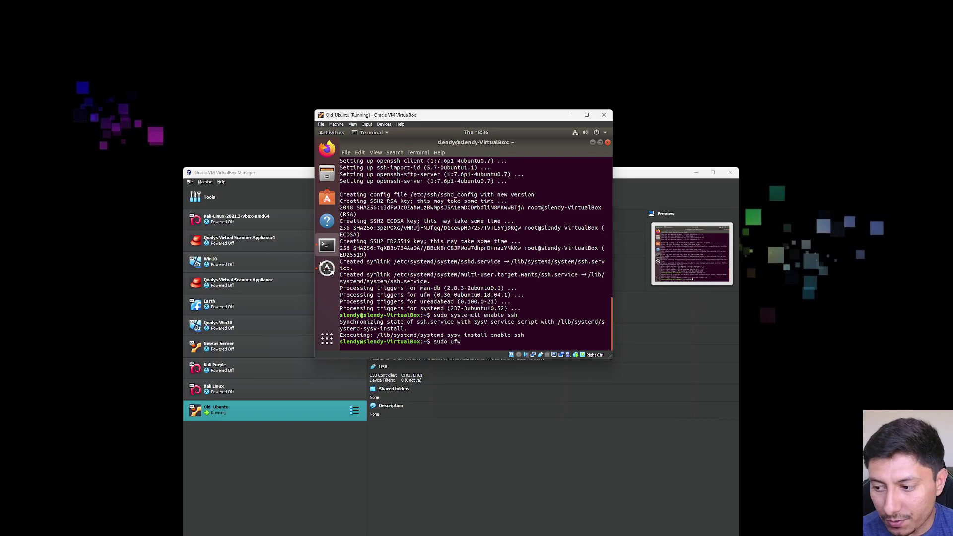
text( allo)
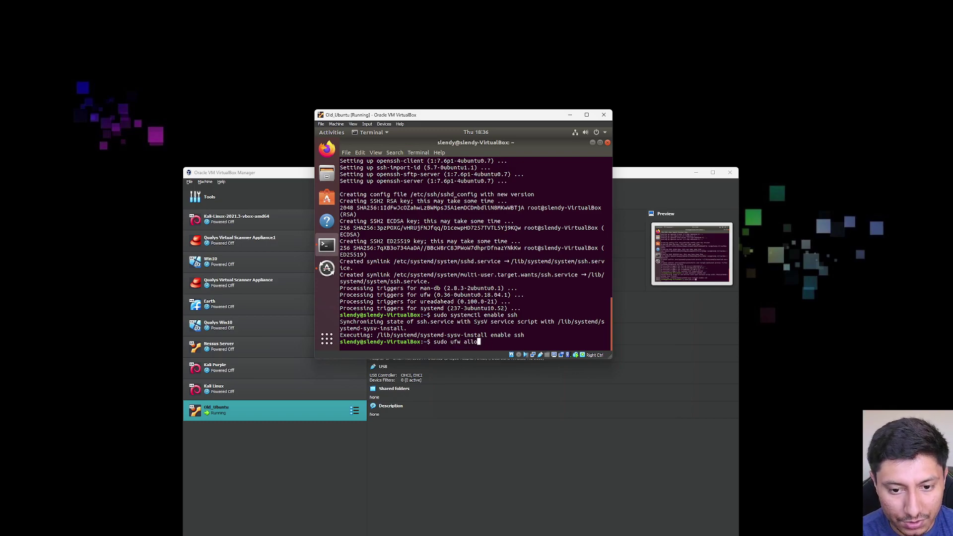
text(w ssh)
key(Return)
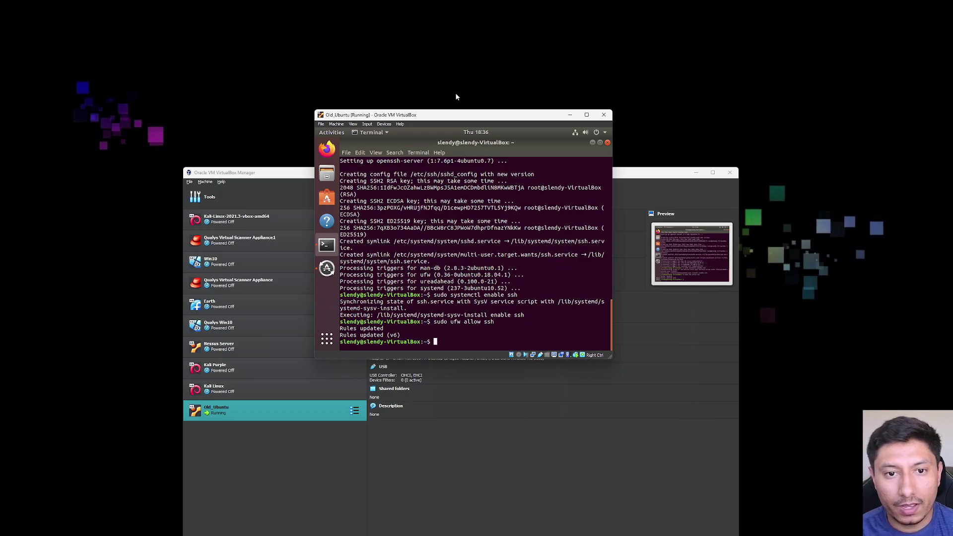
drag(443, 115, 546, 83)
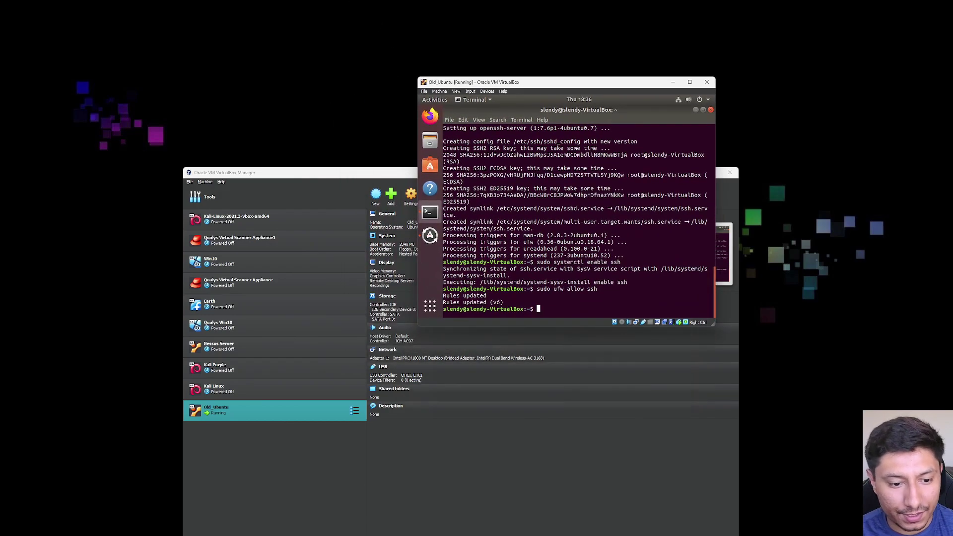
Launch Windows PowerShell beside the VM window and begin an ssh command to the VM's user account.
mouse_move(147, 529)
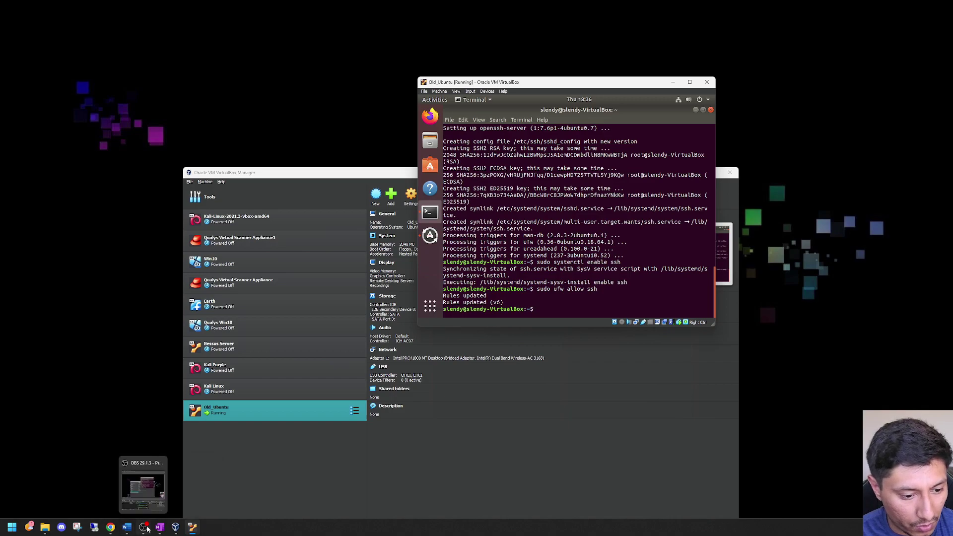
click(13, 529)
text(powe)
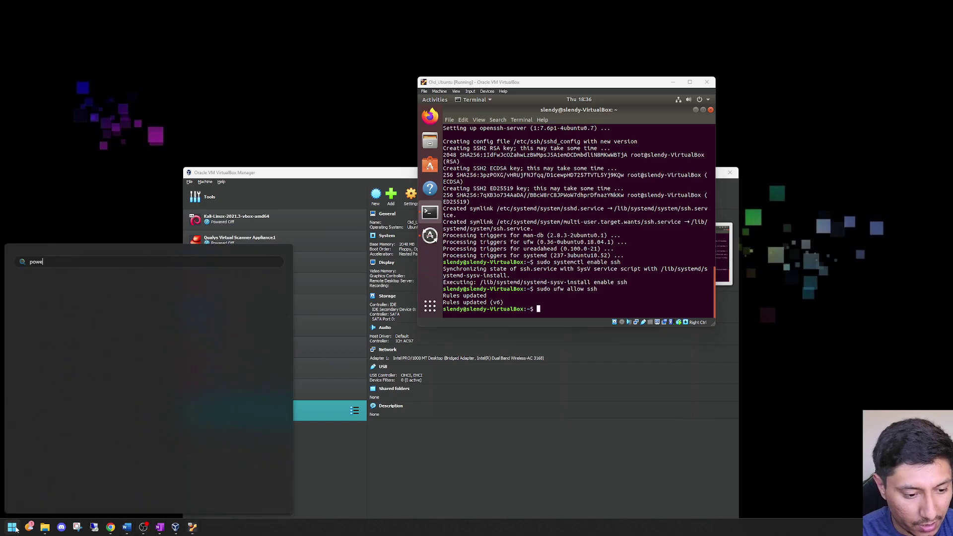
text(r)
key(Return)
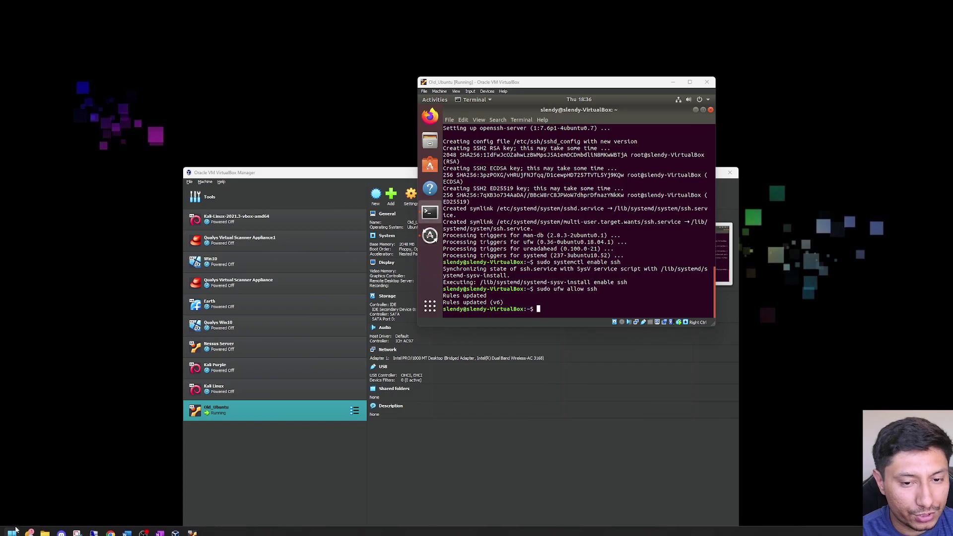
drag(325, 122, 295, 167)
click(552, 81)
drag(552, 82, 644, 78)
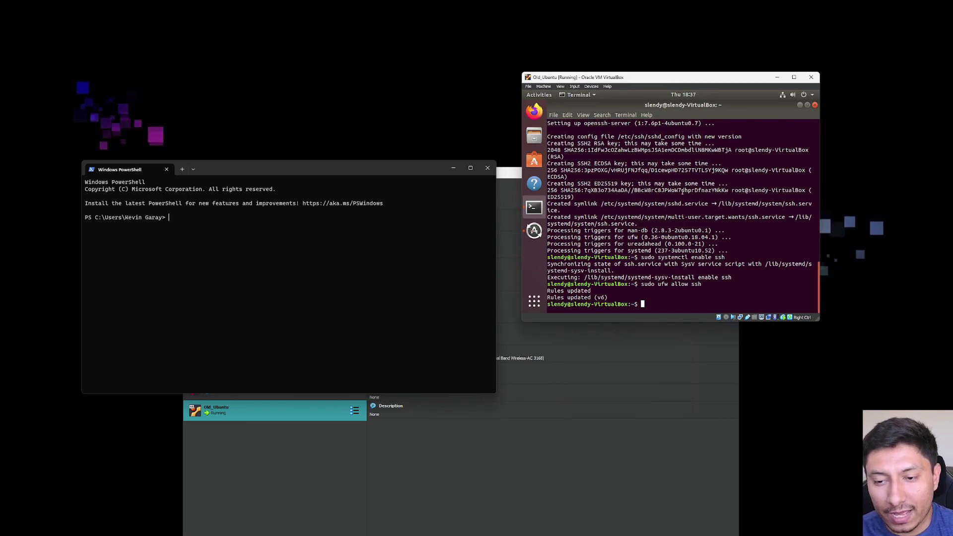
click(240, 236)
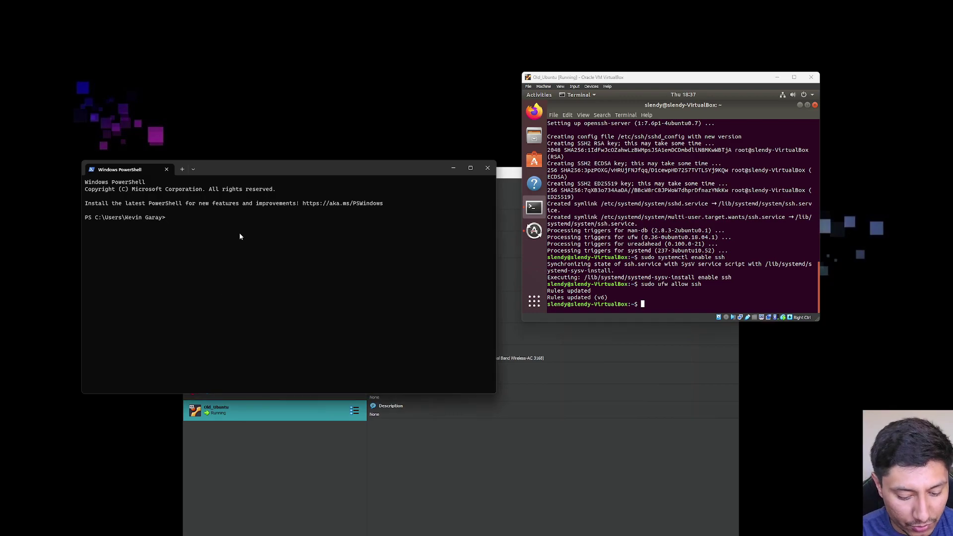
text(ssh )
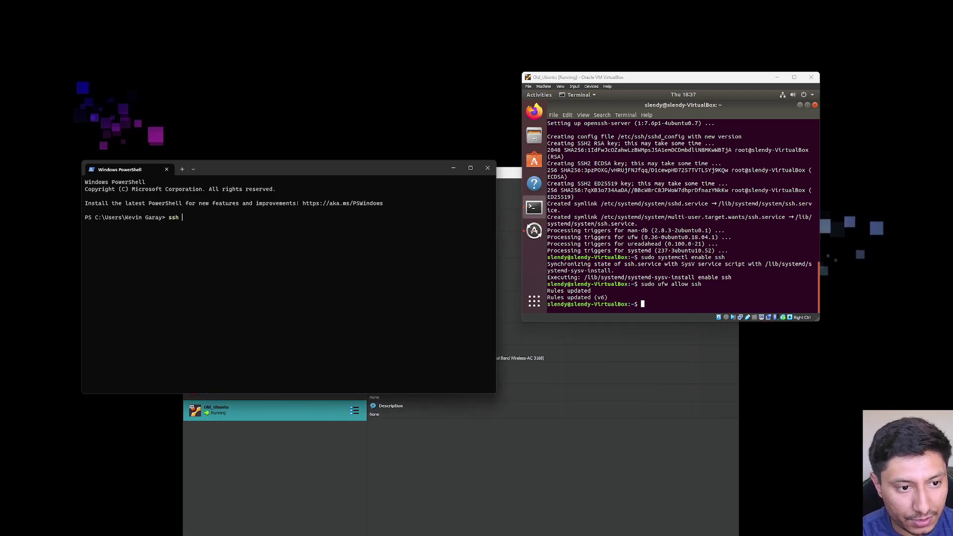
text(slendy@)
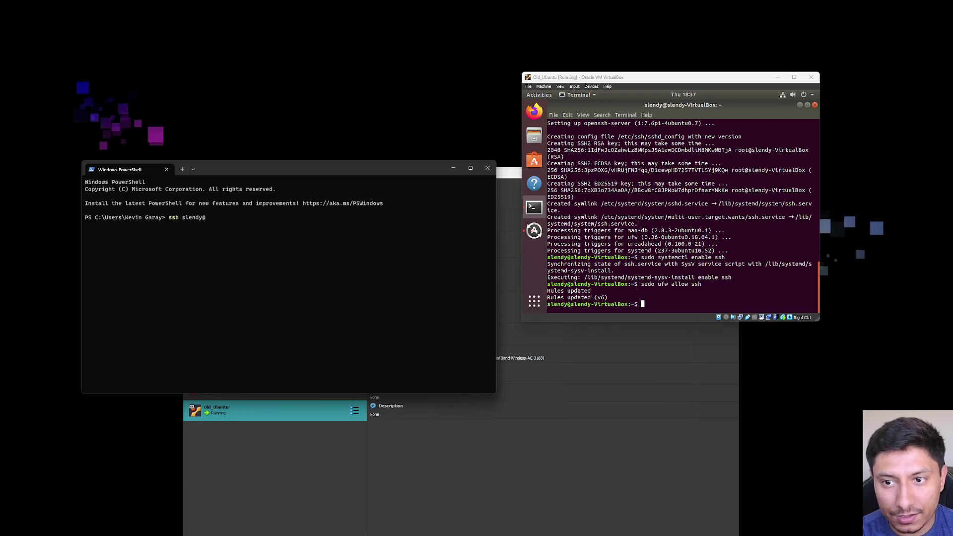
text(192)
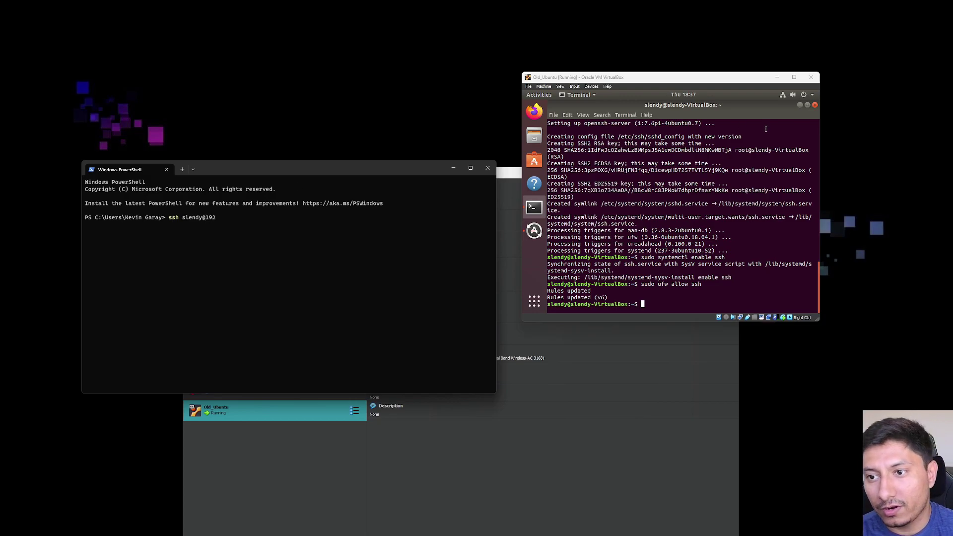
Open the Ubuntu VM's Wired connection details and select its IPv4 address 192.168.1.12.
click(780, 96)
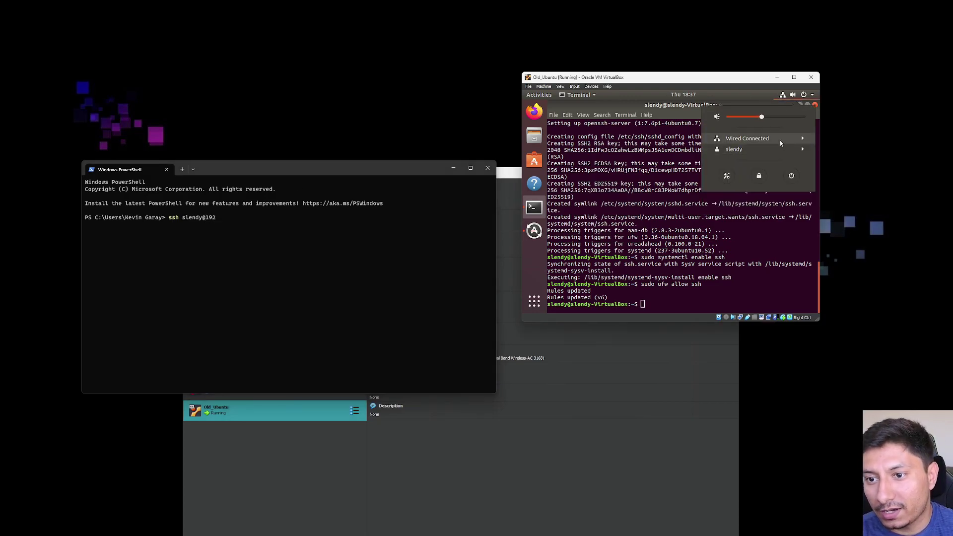
click(782, 137)
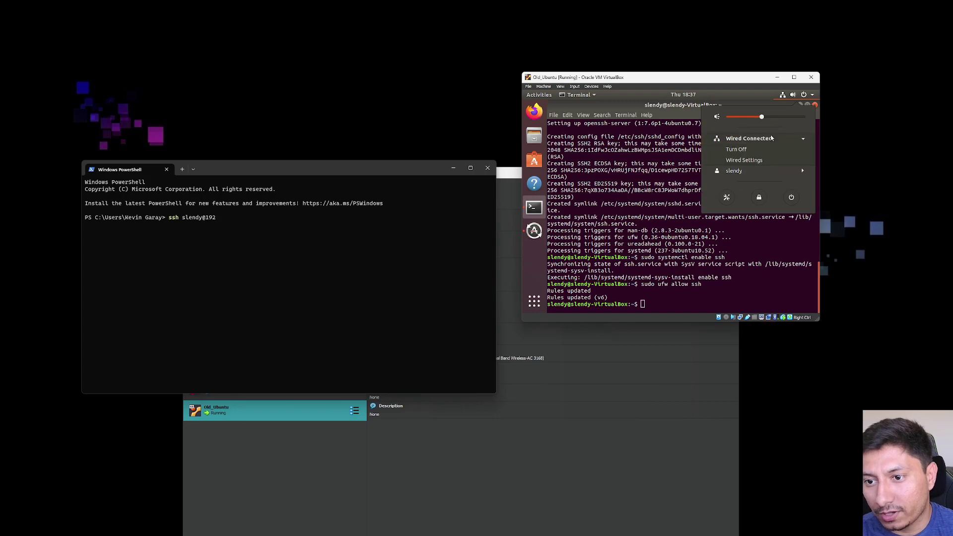
click(760, 161)
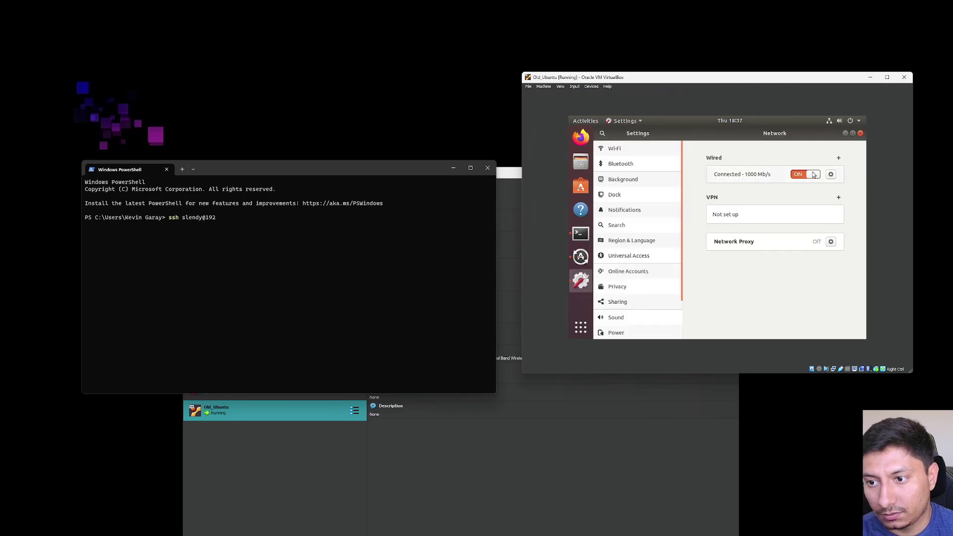
click(831, 175)
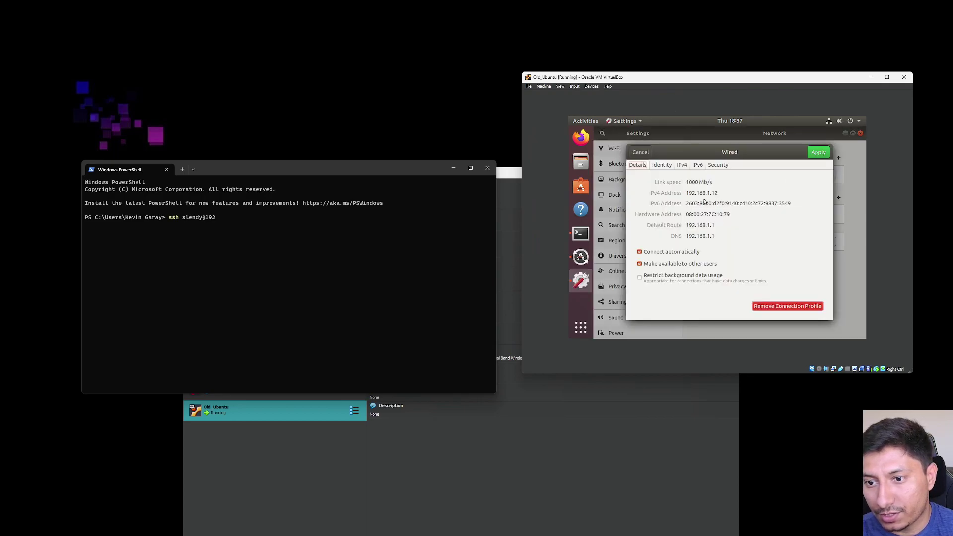
drag(685, 193, 727, 194)
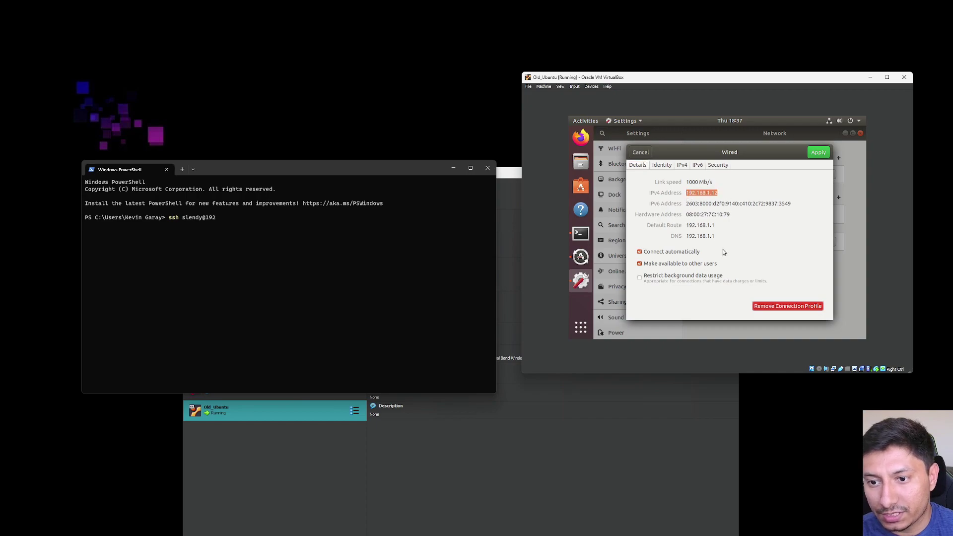
click(311, 224)
Complete the SSH login to 192.168.1.12, accepting the host fingerprint and entering the password.
text(1921)
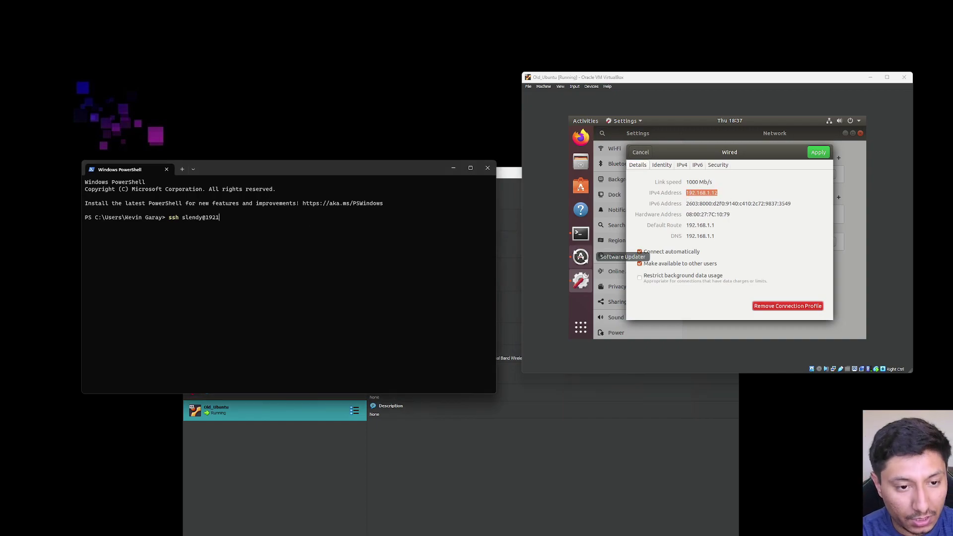
key(BackSpace)
key(BackSpace)
text(2.168.1.12)
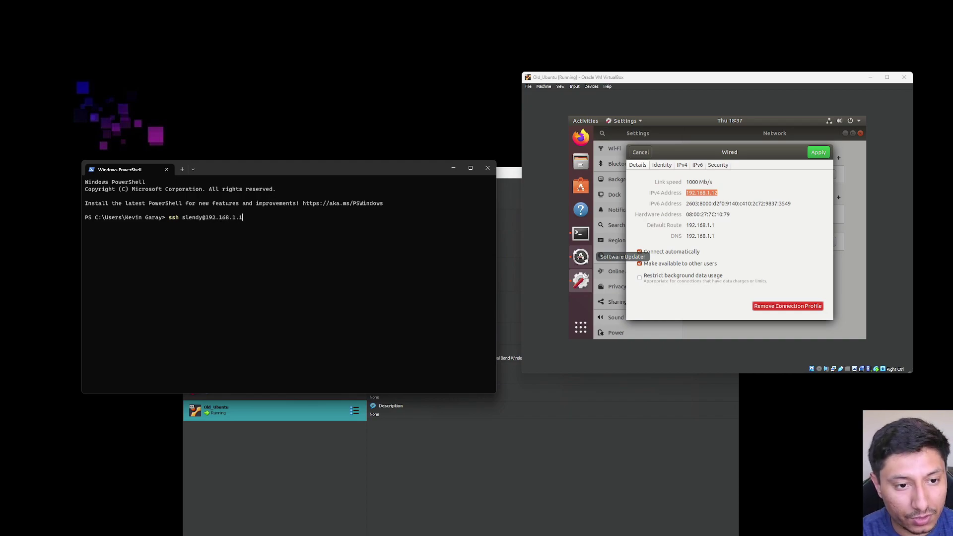
key(Return)
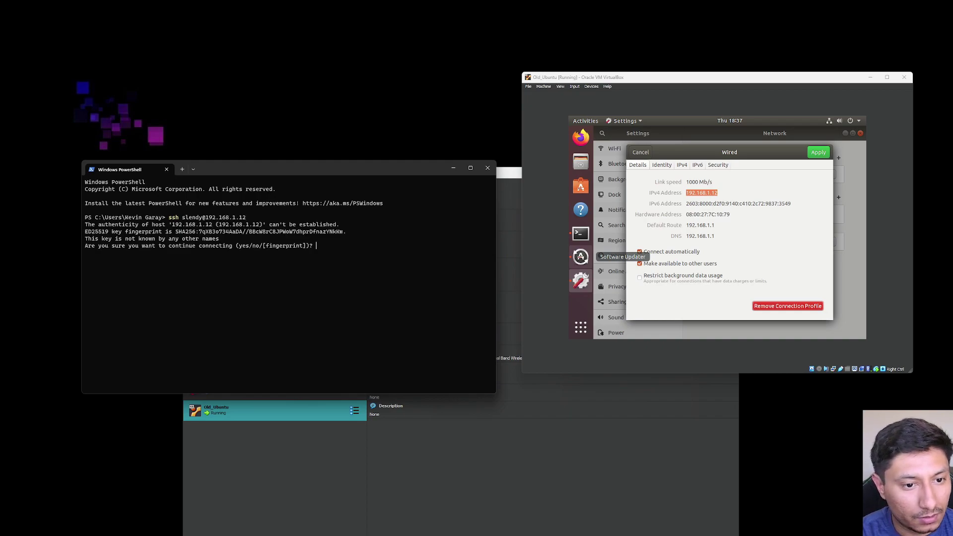
text(yes)
key(Return)
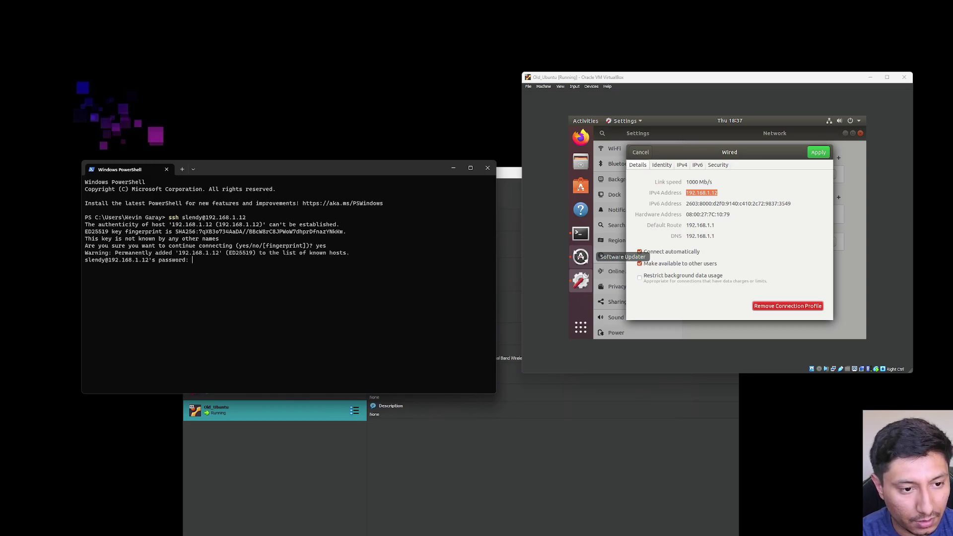
key(Return)
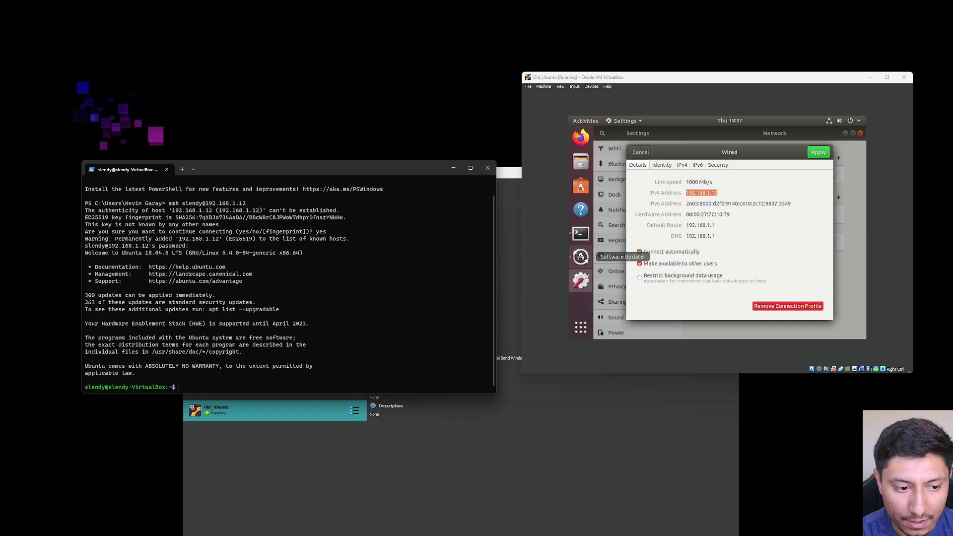
Rearrange the windows, close the VM's Wired connection details and return to its terminal.
drag(275, 167, 306, 101)
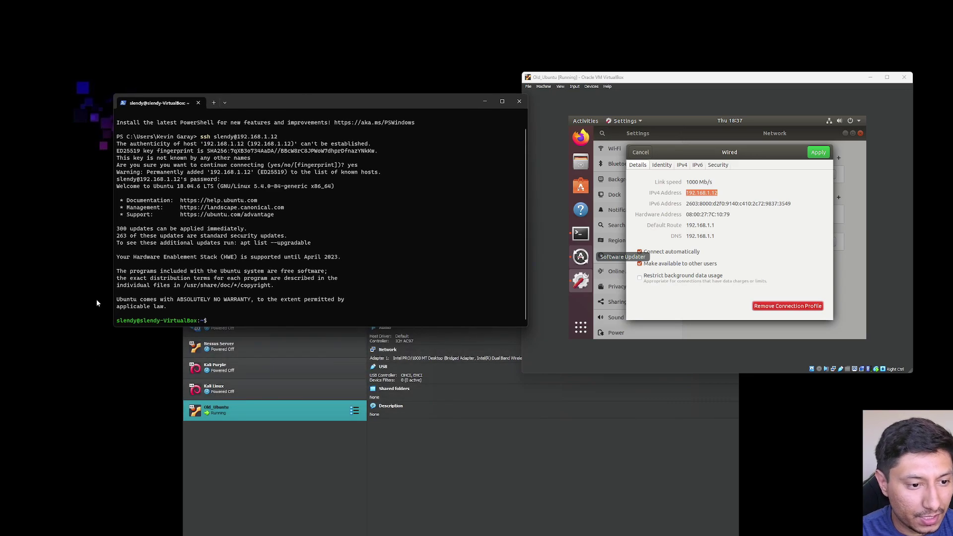
drag(170, 320, 198, 322)
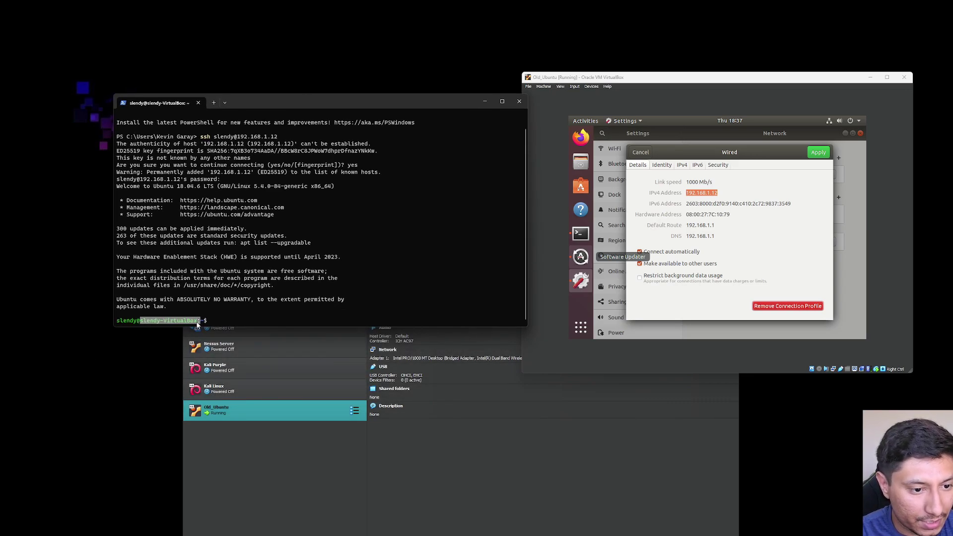
click(151, 323)
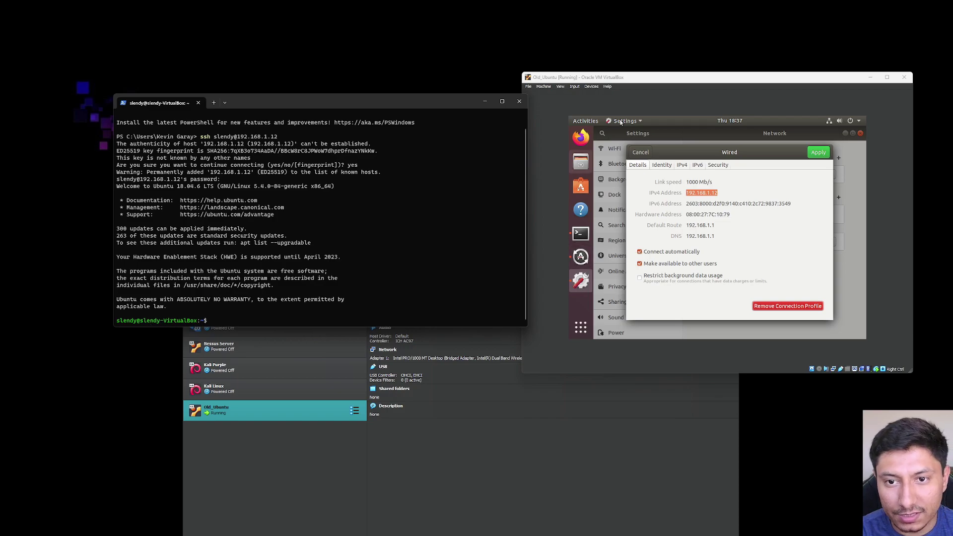
click(649, 104)
click(641, 153)
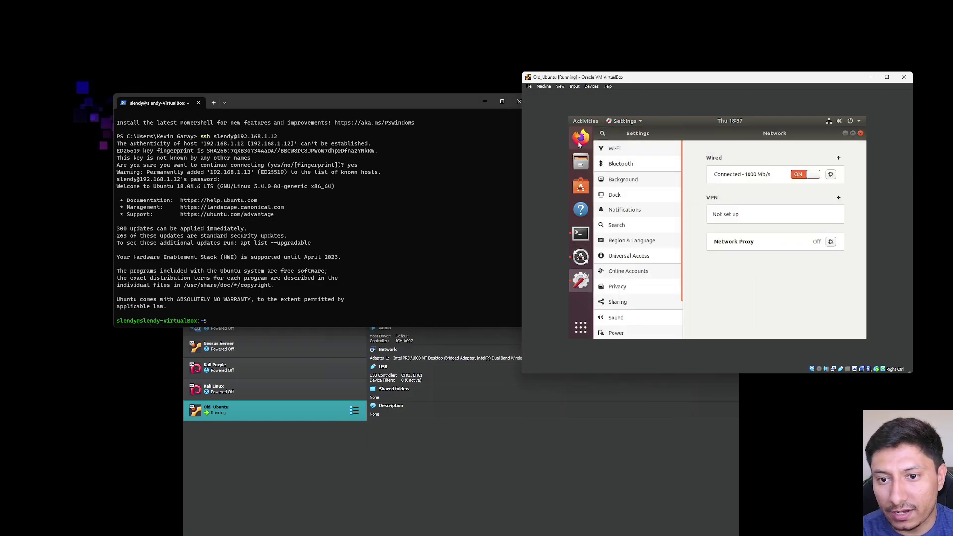
click(581, 234)
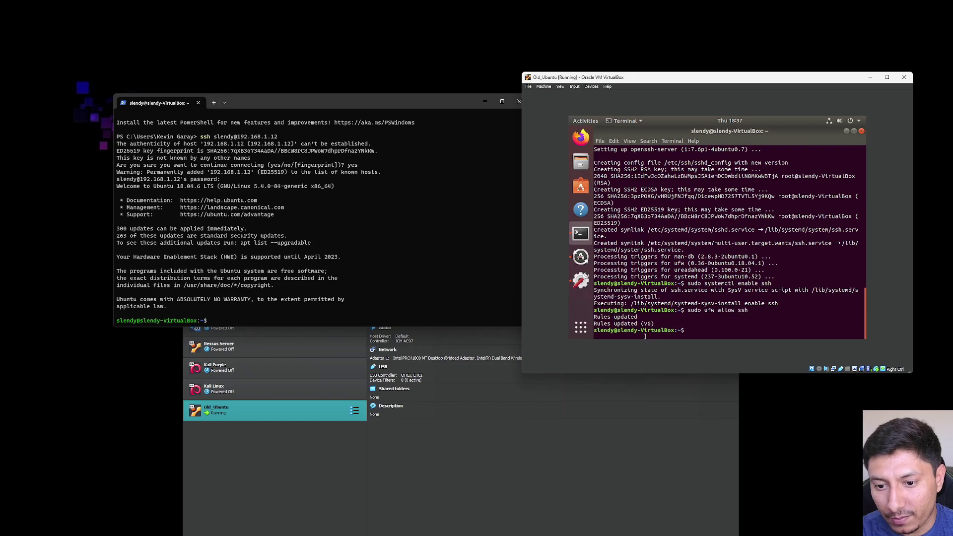
drag(695, 81, 646, 93)
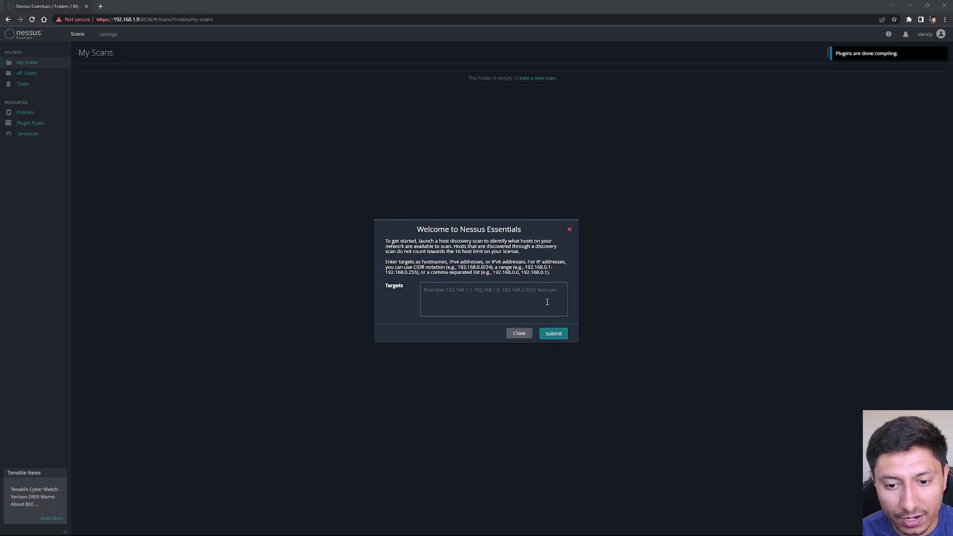
Dismiss the Welcome to Nessus Essentials prompt and start a new scan from My Scans.
click(569, 229)
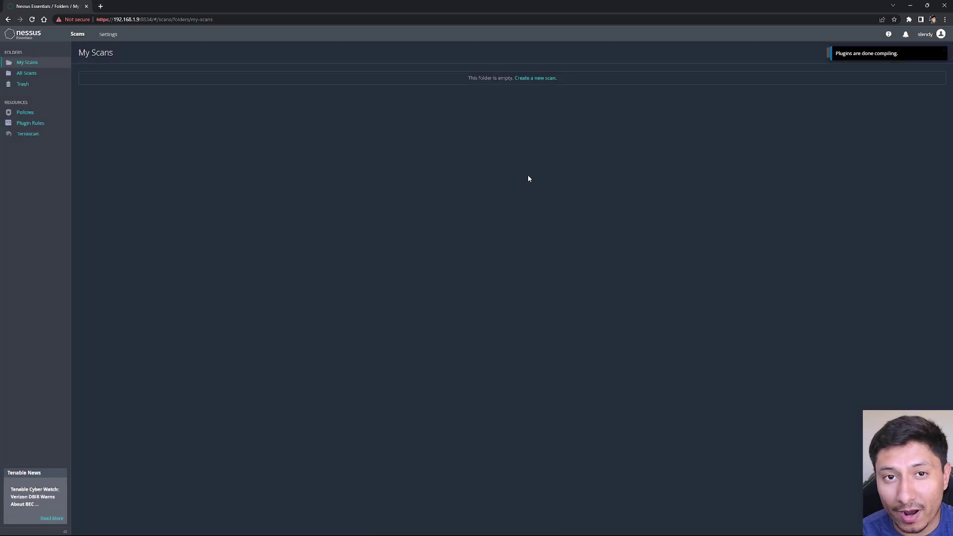
click(526, 80)
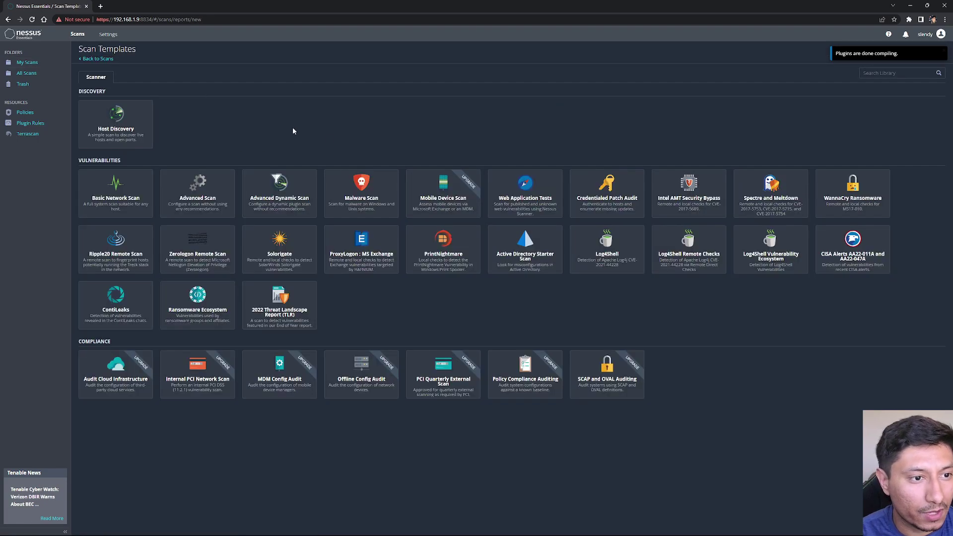
Set up a Basic Network Scan named 'Non-Credentialed Ubuntu Scan' with target 192.168.1.12.
click(134, 195)
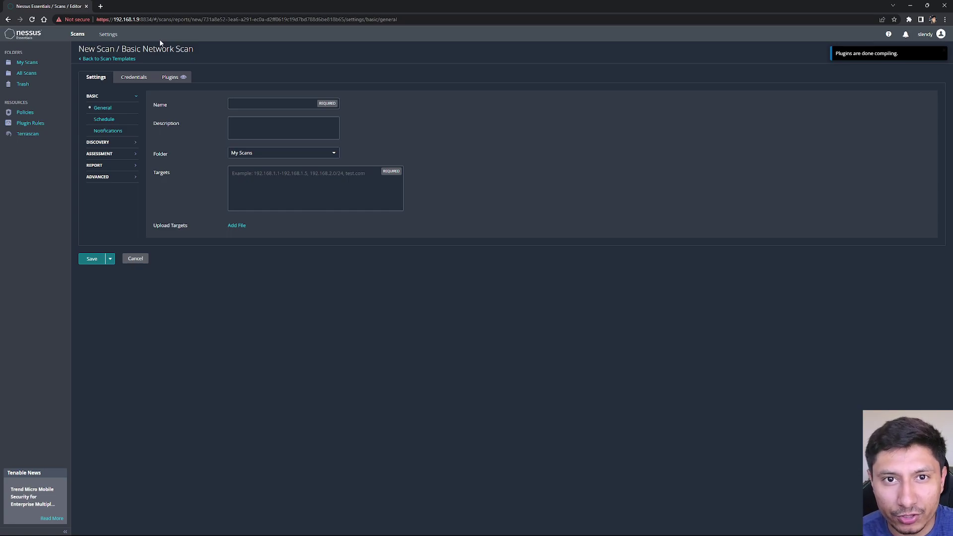
click(247, 101)
text(Non)
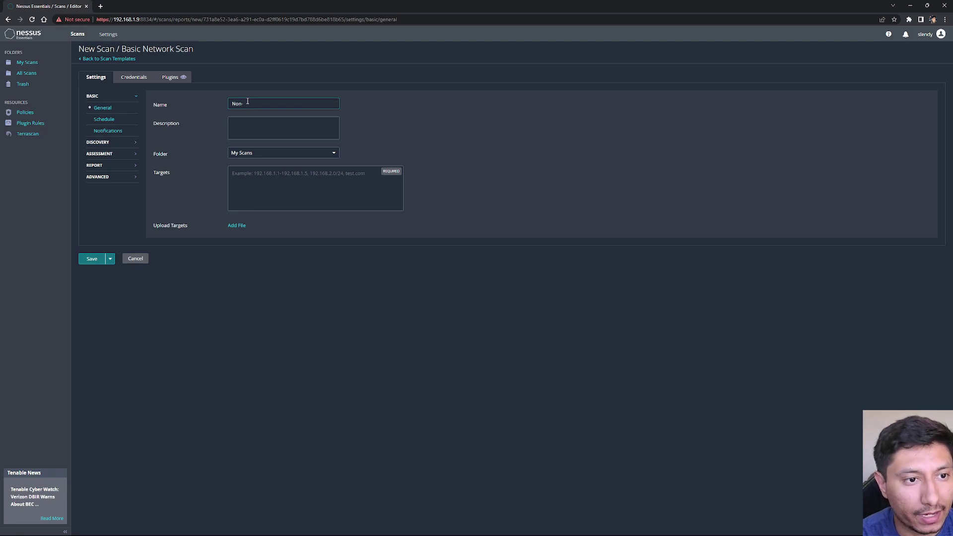
text(-Credentialed Ubuntu Scan)
click(262, 172)
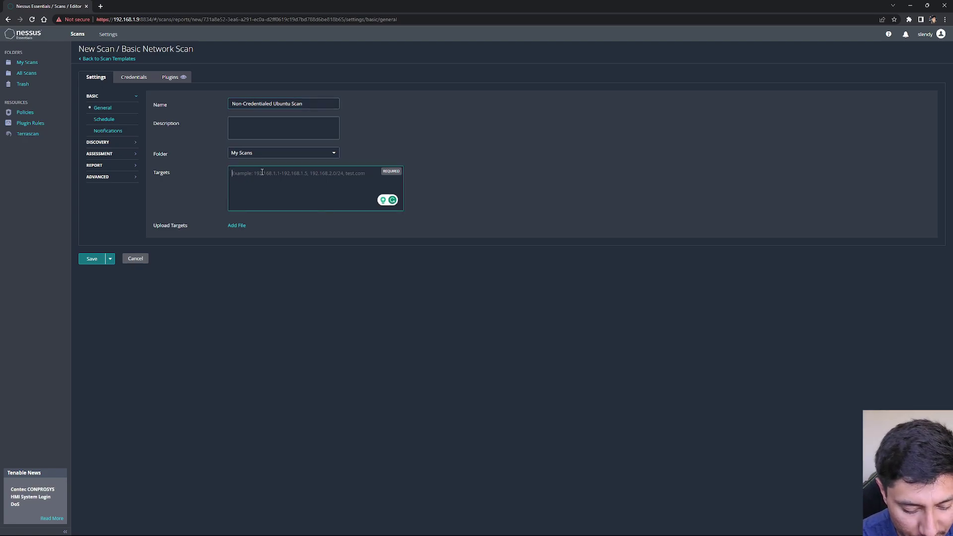
text(1292.)
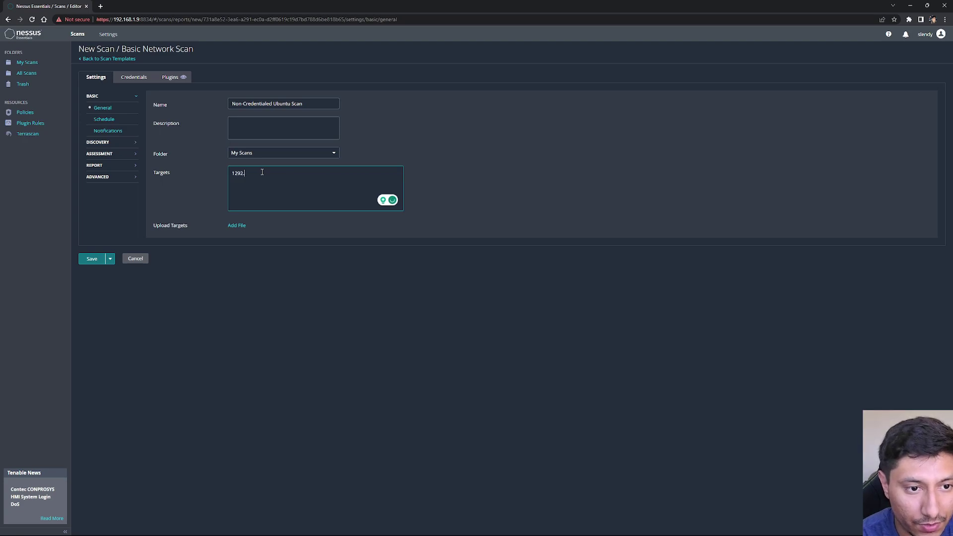
key(BackSpace)
text(92.168.1.12)
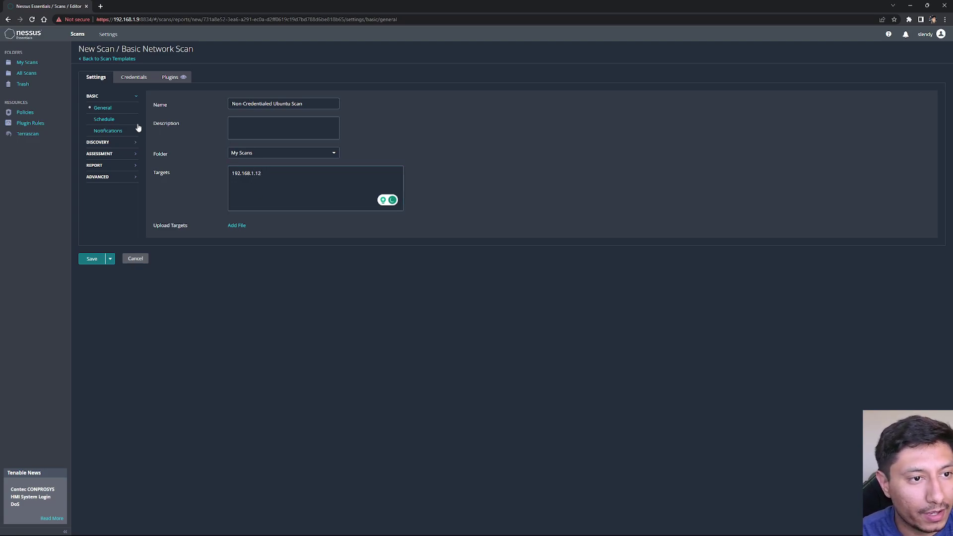
Check the Credentials tab, leave it empty, and save the scan.
click(134, 78)
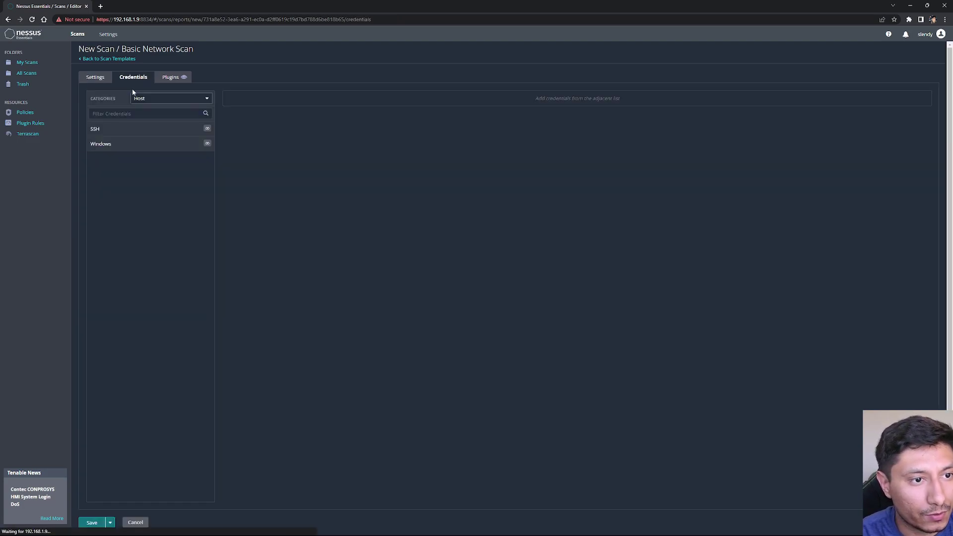
click(102, 80)
click(92, 259)
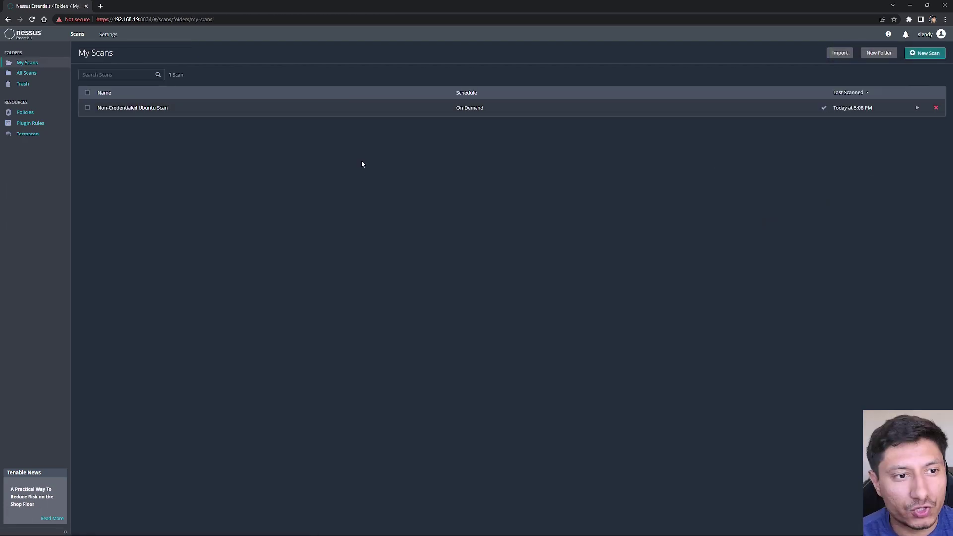
Open the scan's vulnerabilities and read the SSH SHA-1 HMAC Algorithms Enabled finding.
click(293, 114)
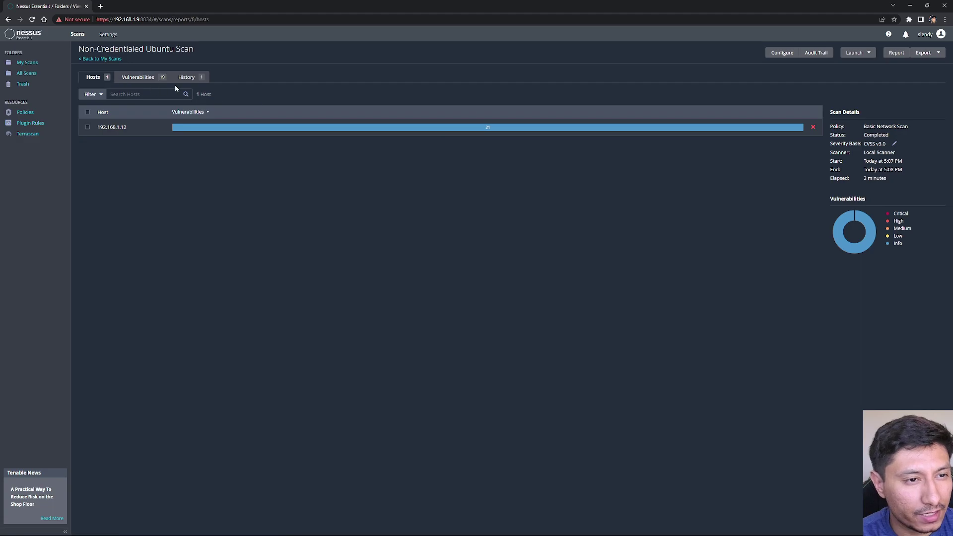
click(141, 84)
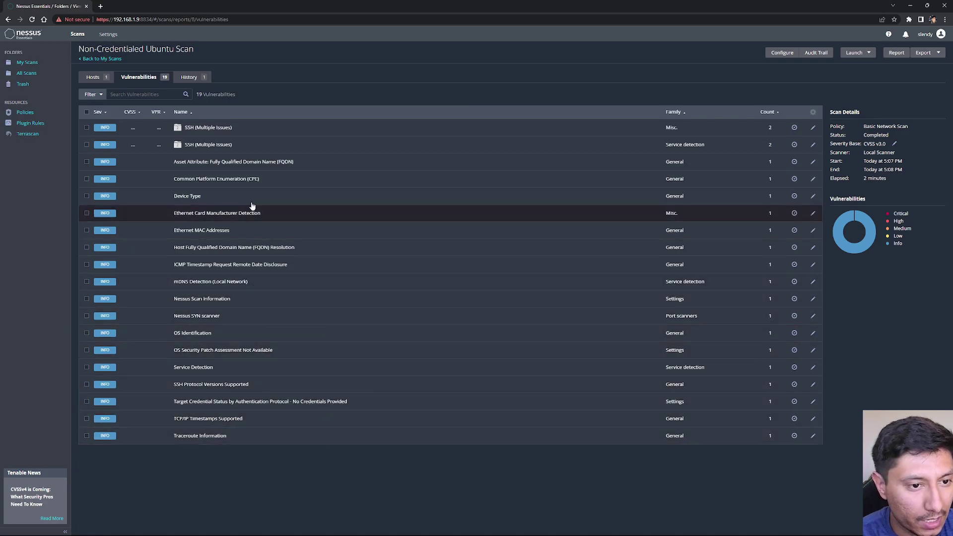
click(237, 132)
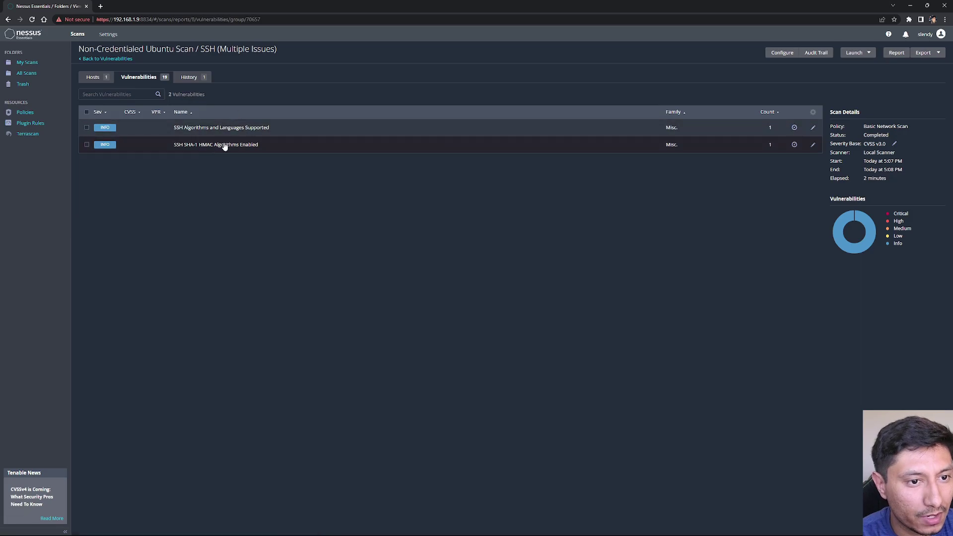
click(249, 148)
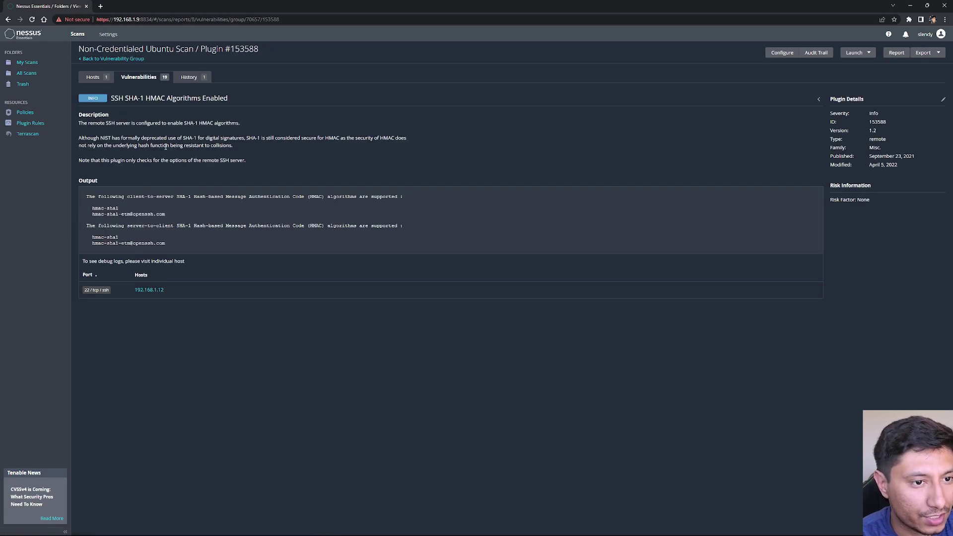
drag(182, 139, 225, 139)
click(257, 185)
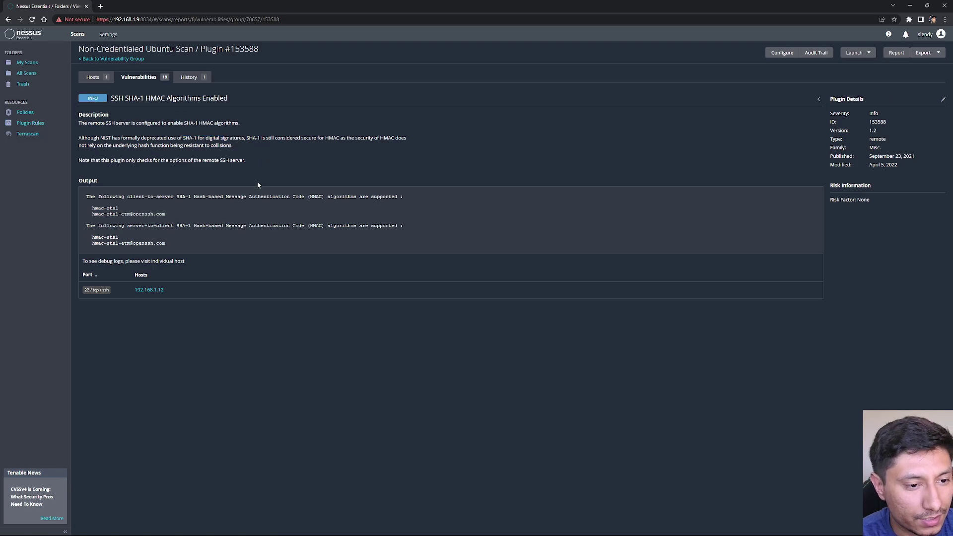
Return through the vulnerability list and host summary to My Scans.
click(122, 76)
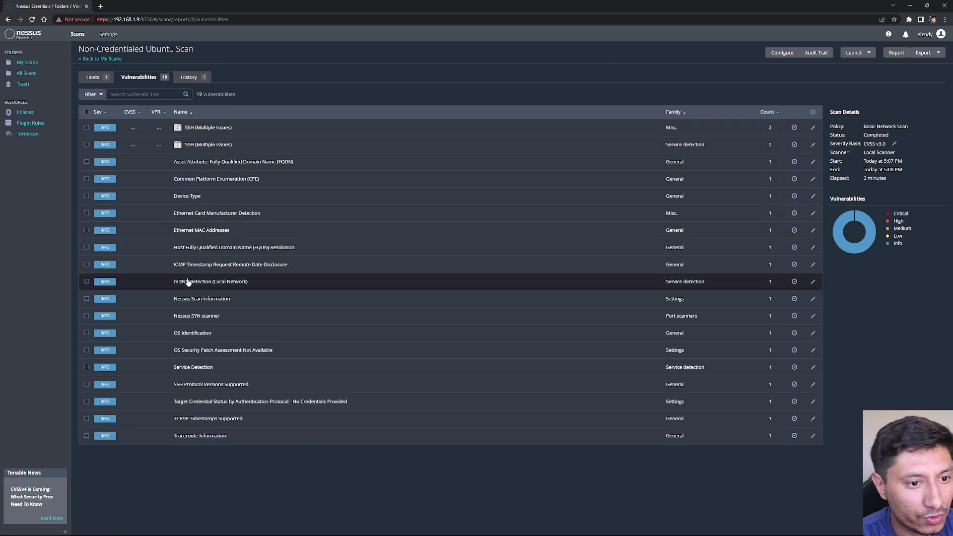
click(98, 79)
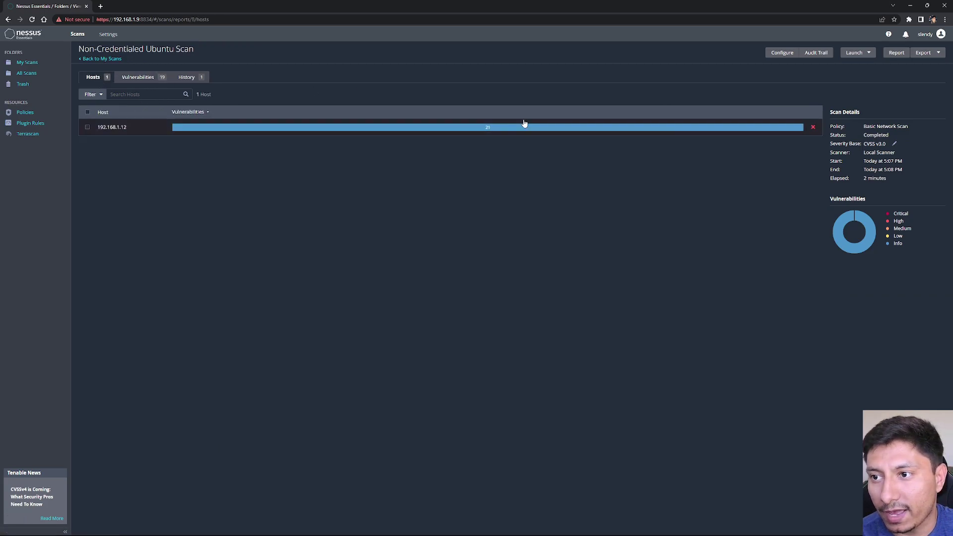
click(101, 59)
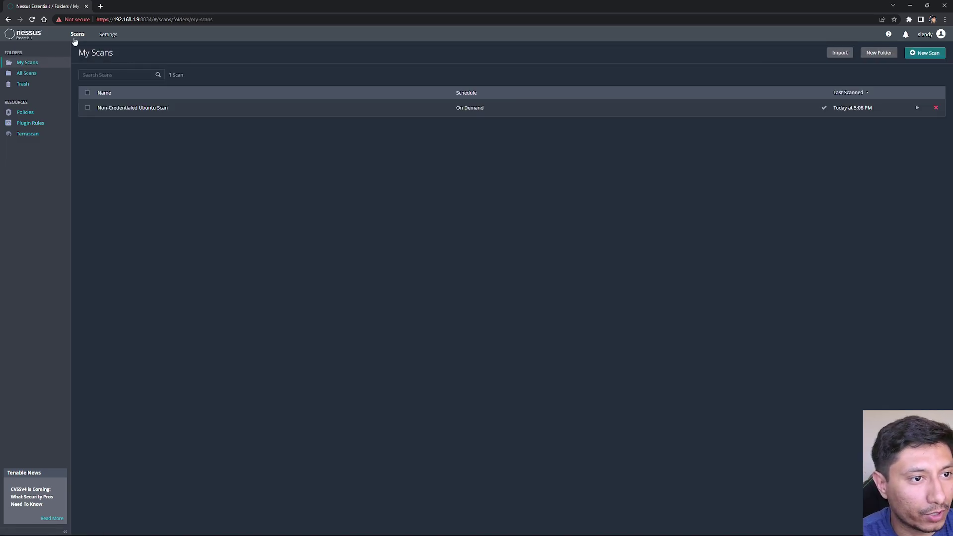
Create a Basic Network Scan named 'Credentialed Ubuntu Scan' targeting 192.168.1.12 and view its Credentials tab.
click(925, 52)
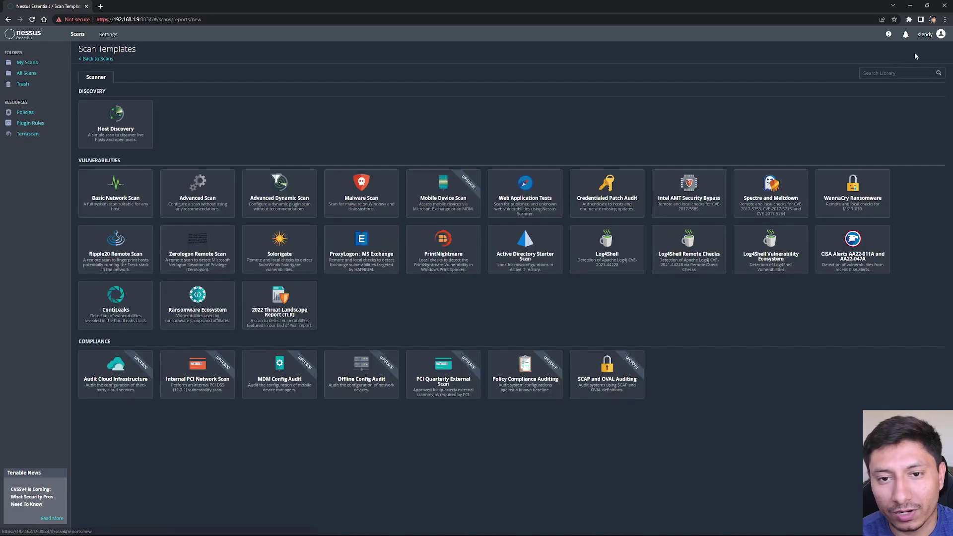
click(119, 192)
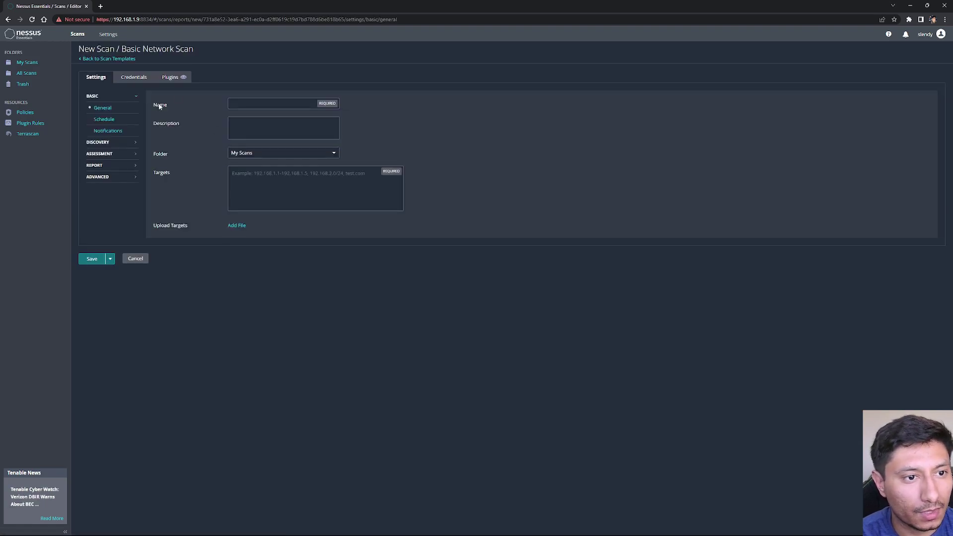
click(253, 174)
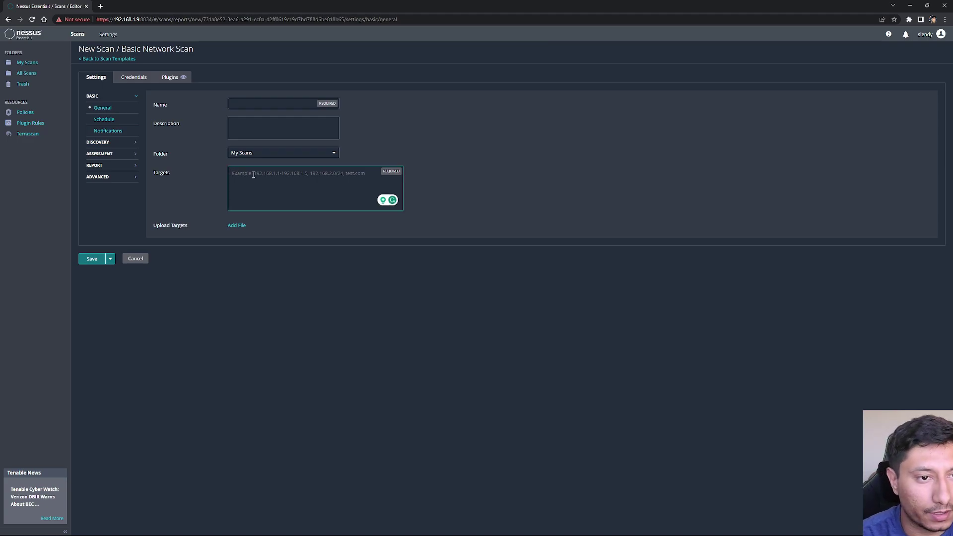
click(279, 103)
text(Cre)
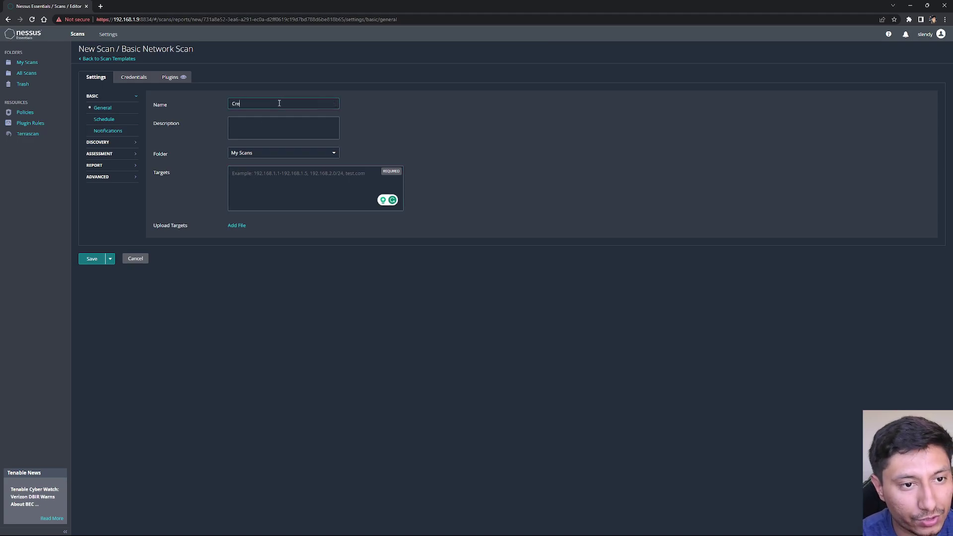
text(dentialed )
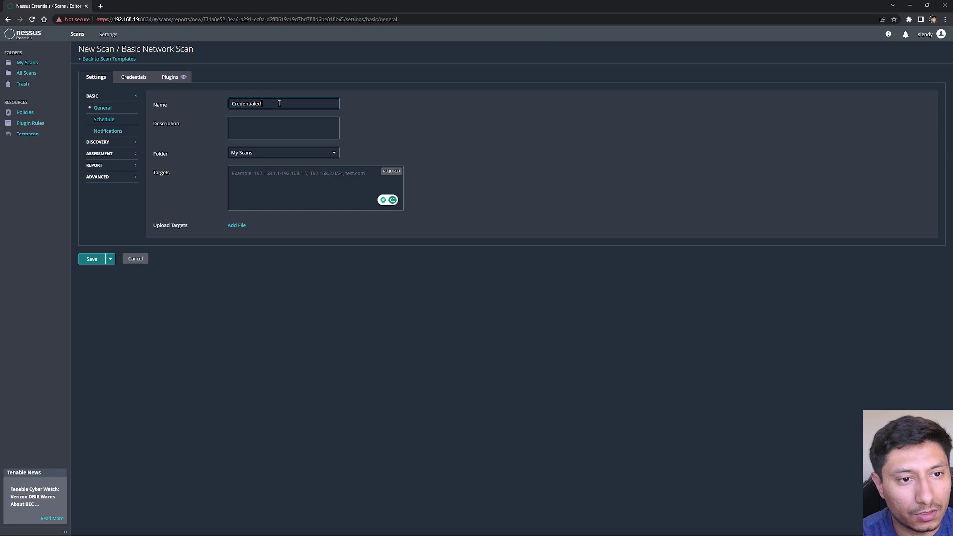
text(Ubuntu)
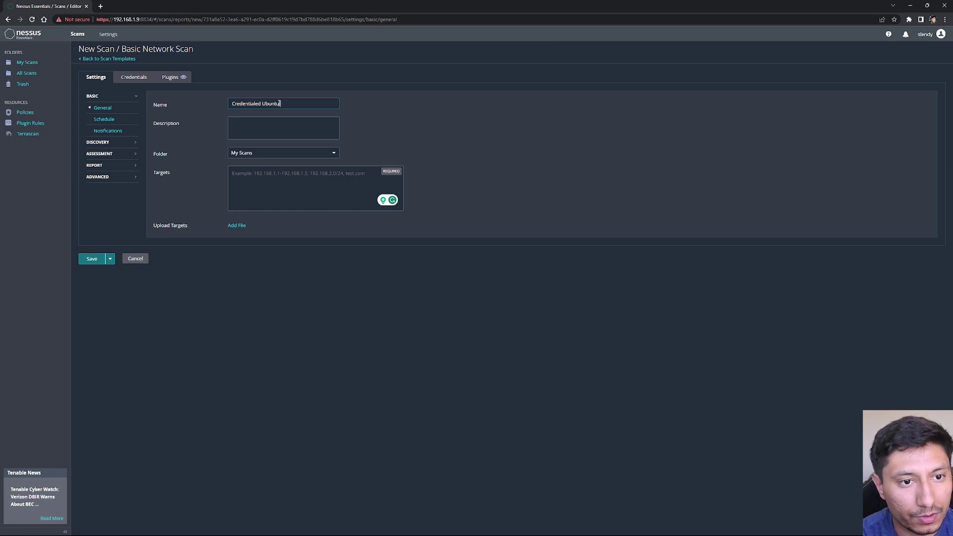
text( Svan)
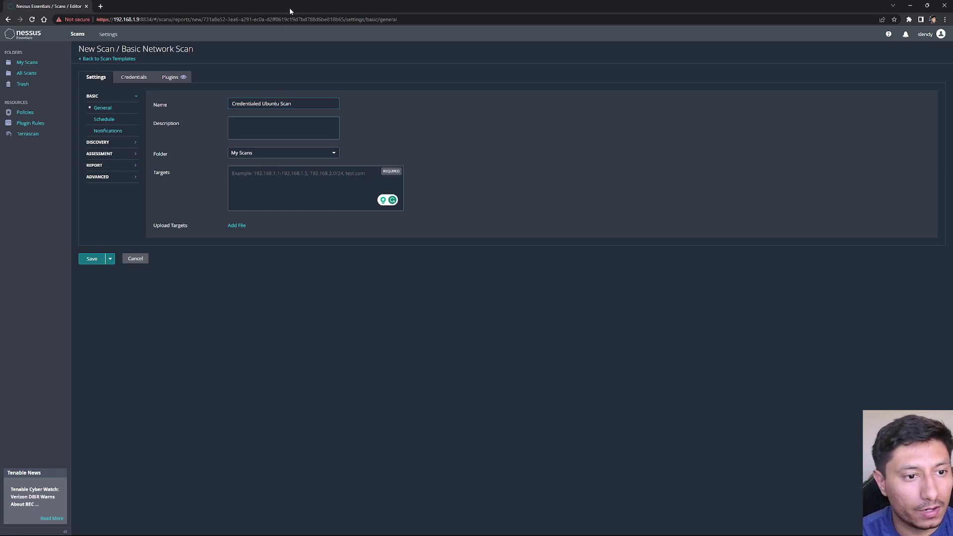
click(262, 172)
text(192)
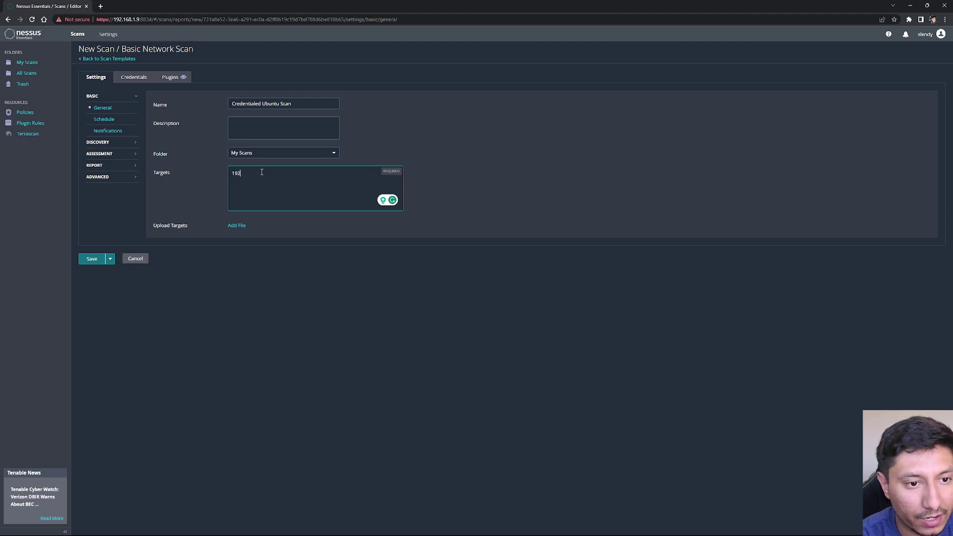
text(.168.1.12)
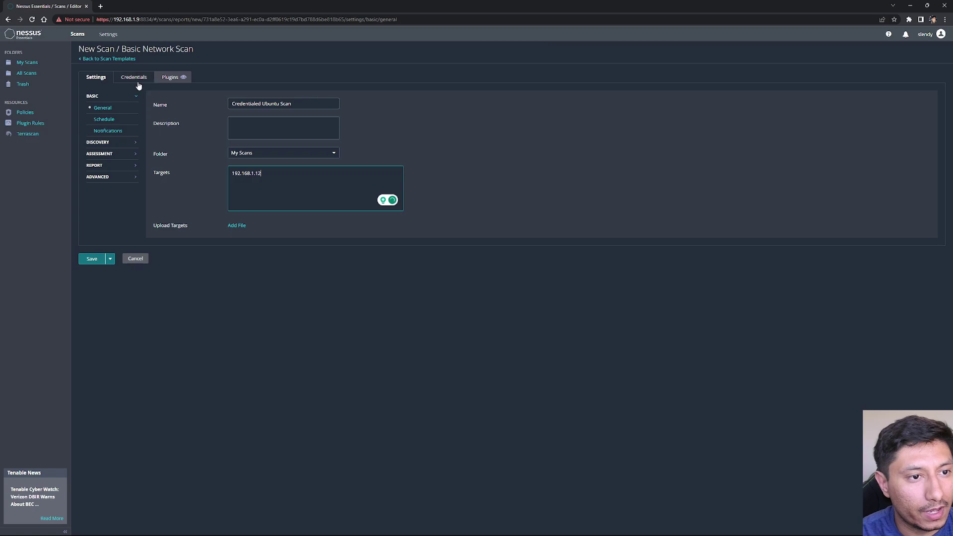
click(133, 78)
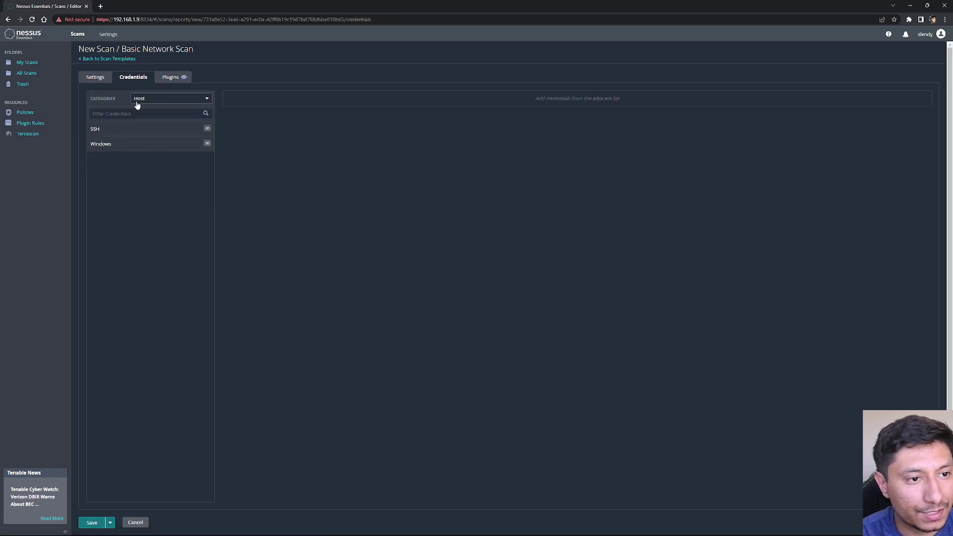
Add an SSH credential with password authentication and enter the account's username.
click(115, 129)
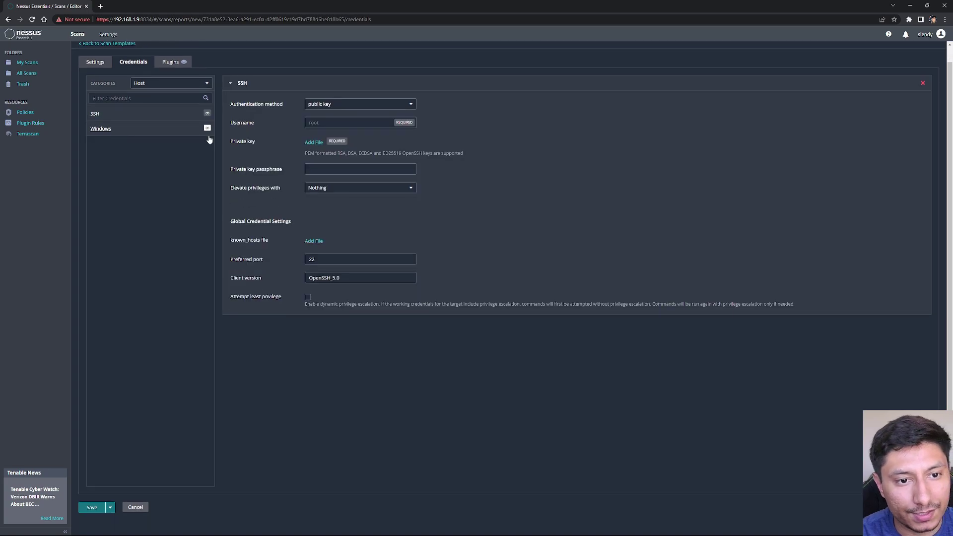
click(341, 104)
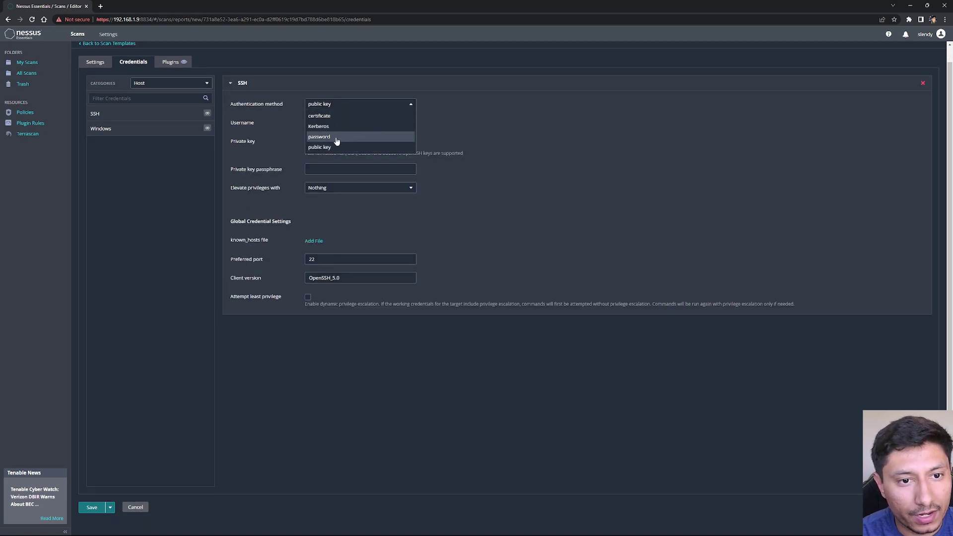
click(336, 140)
click(337, 124)
text(s)
text(l)
key(BackSpace)
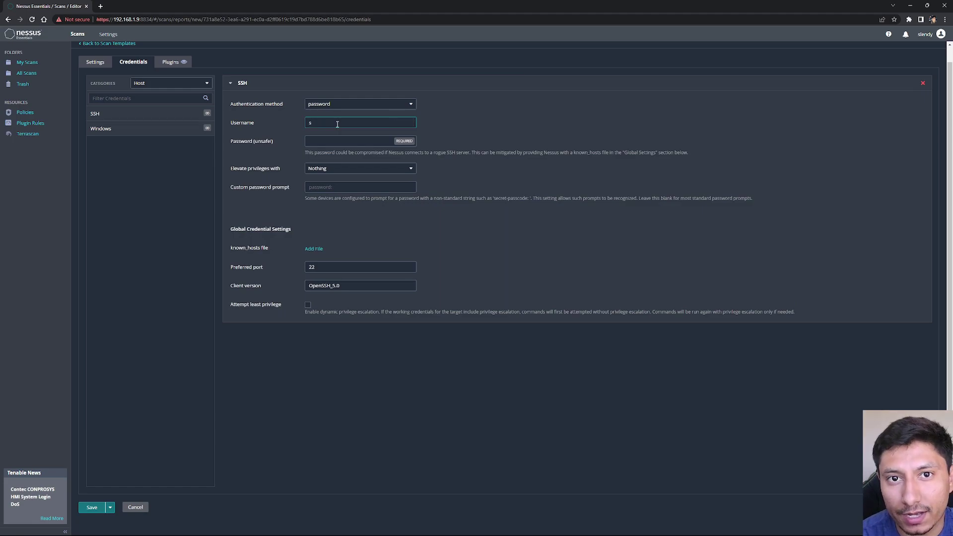
text(shus)
key(BackSpace)
key(BackSpace)
key(BackSpace)
text(ledn)
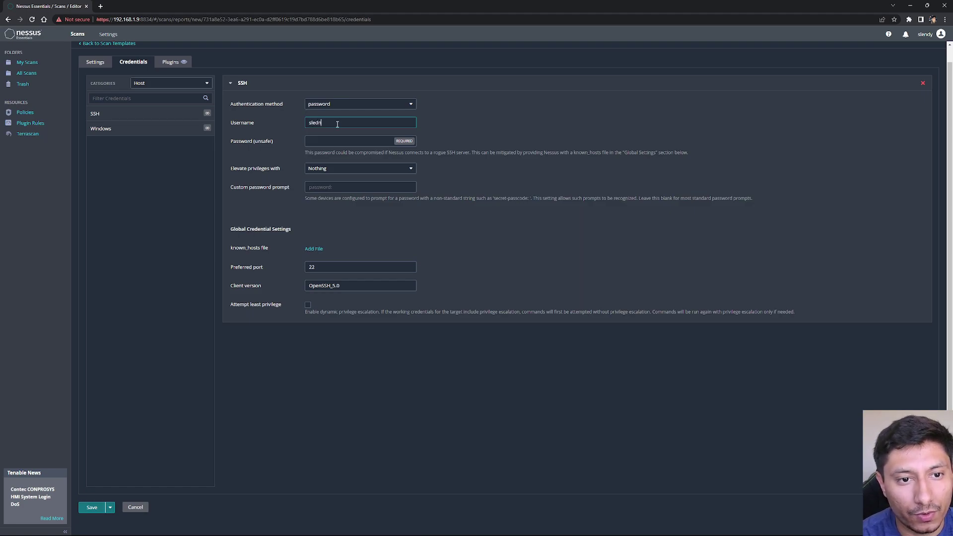
key(BackSpace)
key(BackSpace)
text(endyslendy)
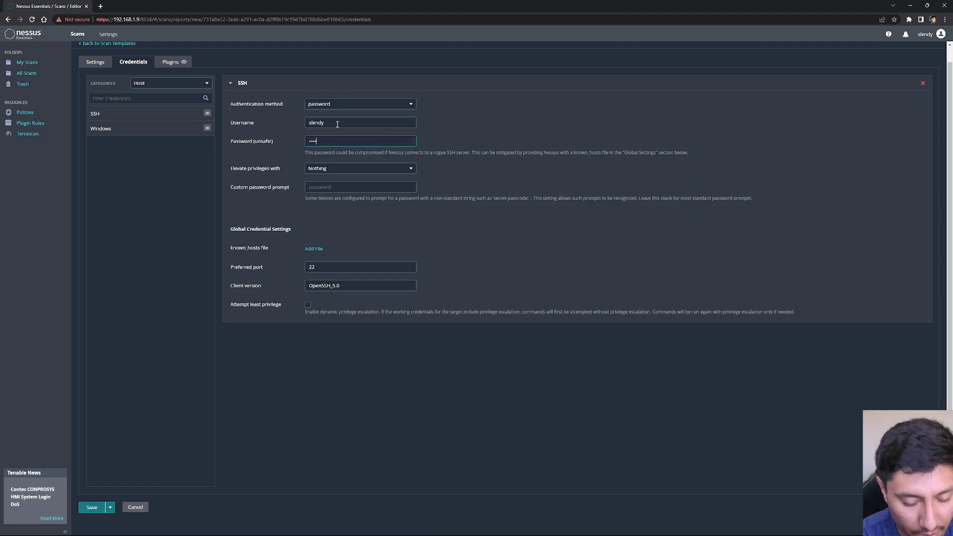
Set privilege escalation to sudo, fill in the sudo user and password, and save the scan.
click(364, 169)
scroll(351, 199, down, 2)
click(352, 234)
click(338, 188)
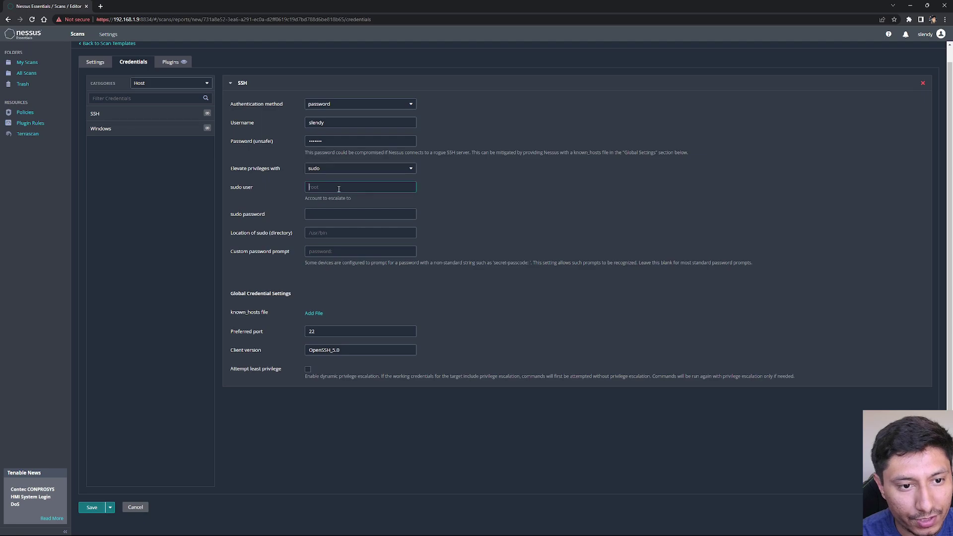
text(slendy)
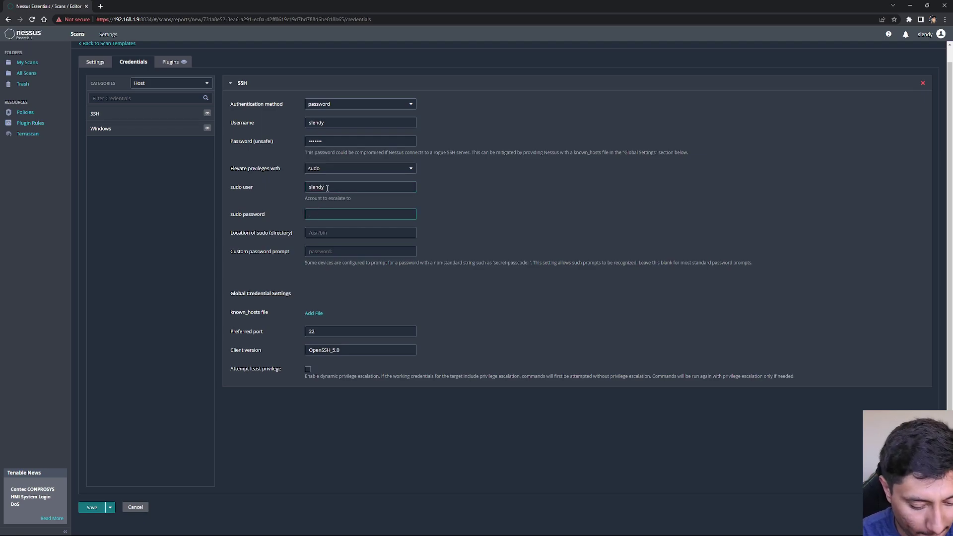
text(*******)
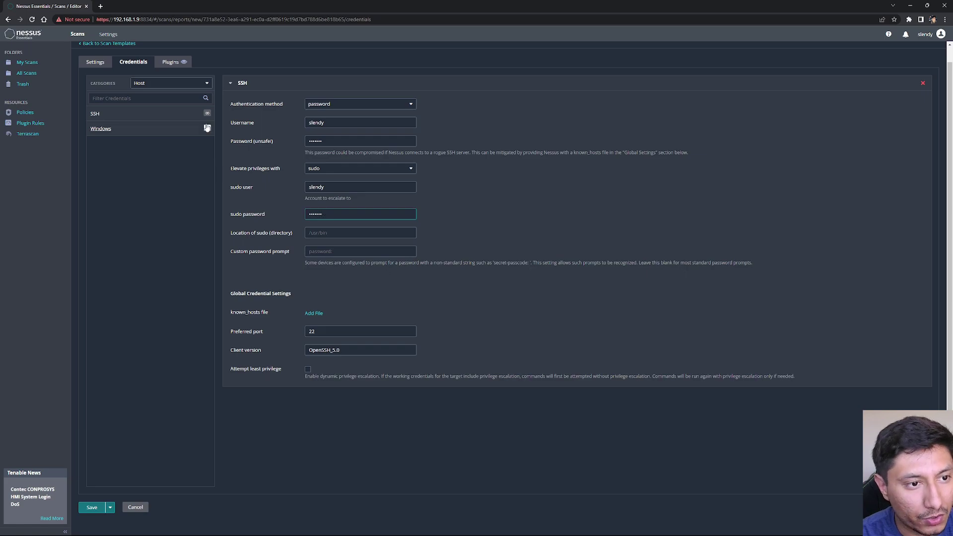
click(94, 509)
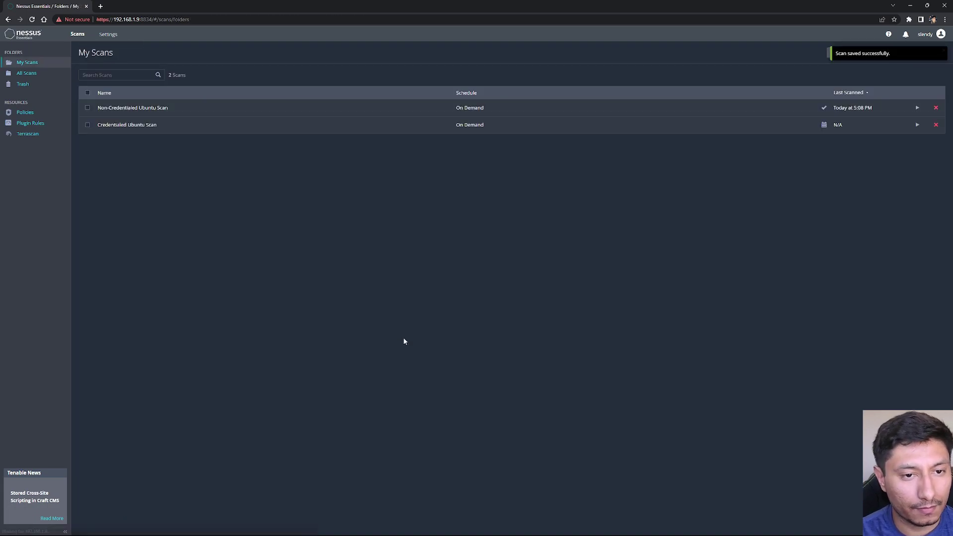
Launch the Credentialed Ubuntu Scan from My Scans and let it complete.
click(918, 125)
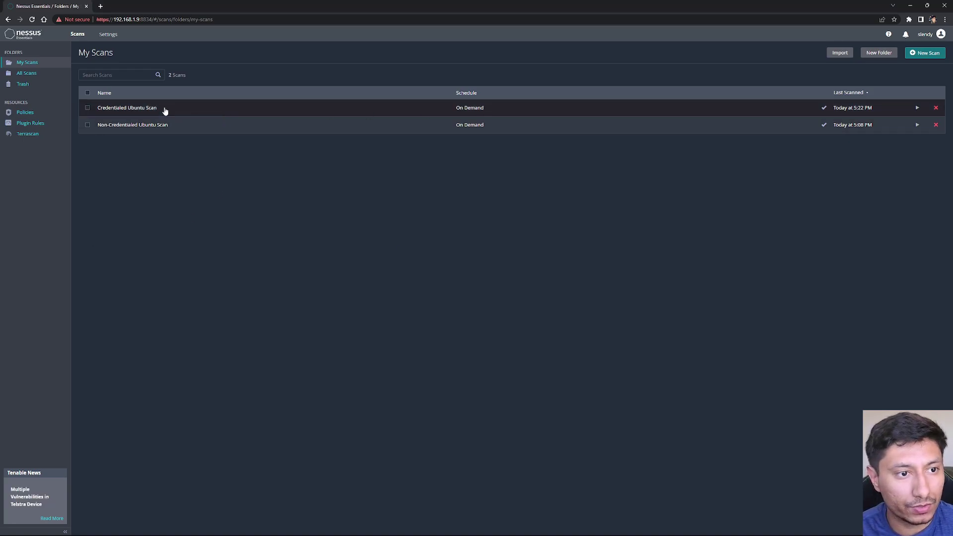
Open the Credentialed Ubuntu Scan and read 192.168.1.12's counts: 49 critical, 134 high, 44 medium, 3 low.
click(165, 110)
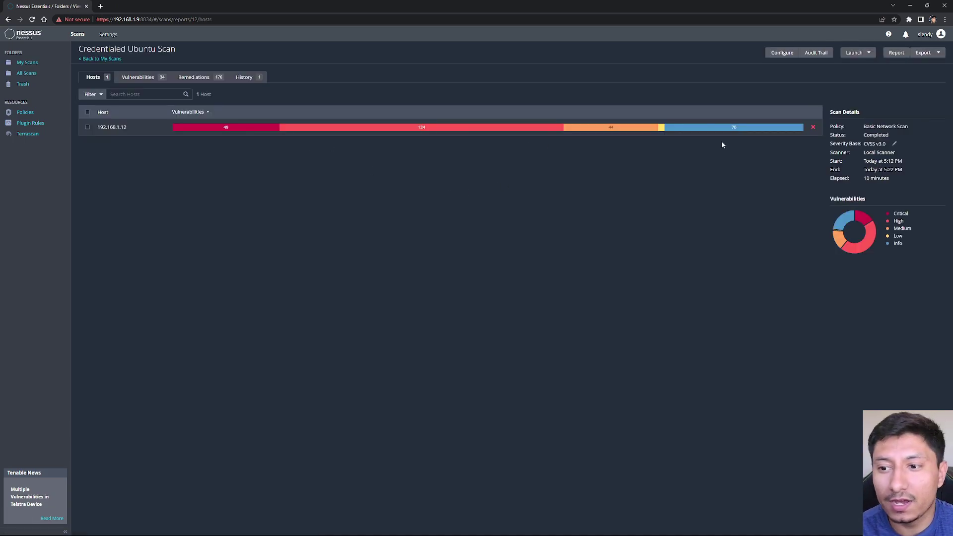
mouse_move(226, 131)
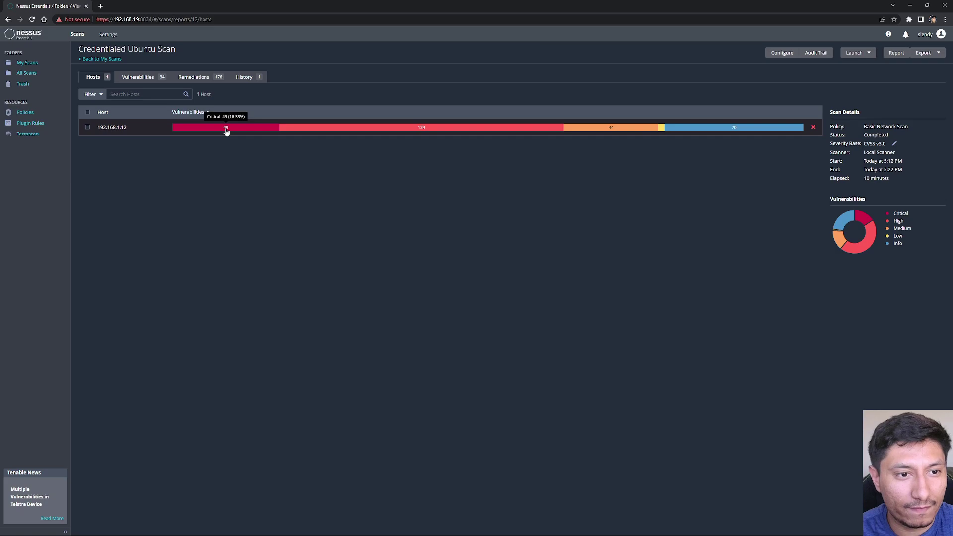
mouse_move(401, 130)
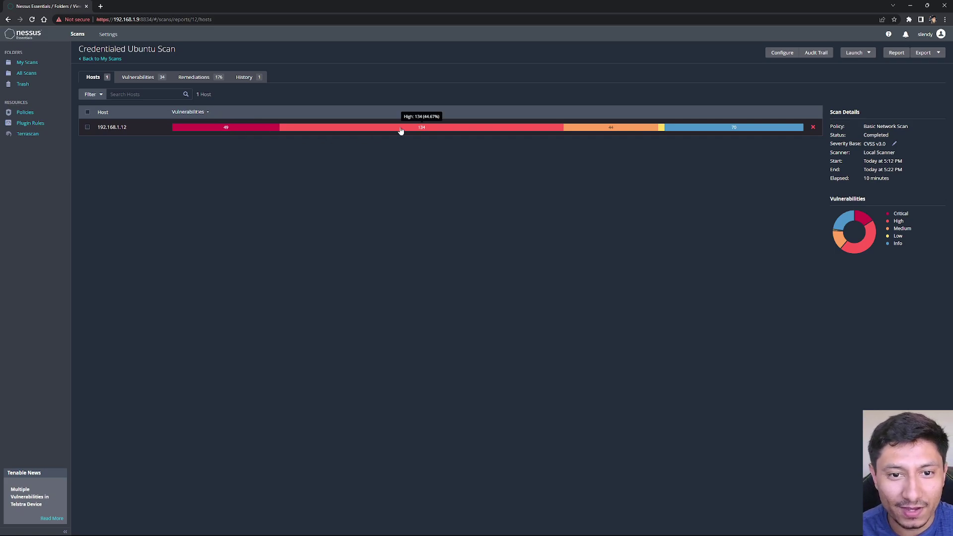
mouse_move(616, 132)
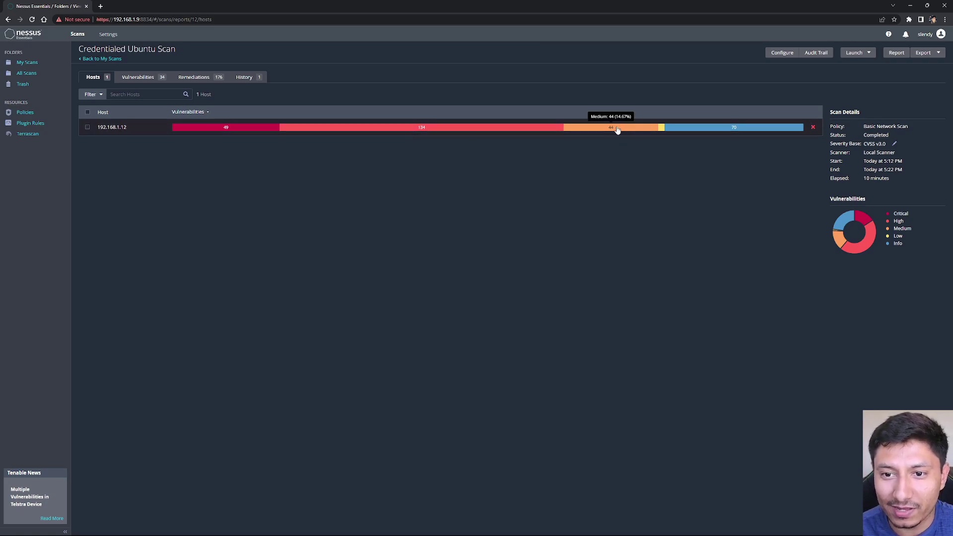
mouse_move(663, 129)
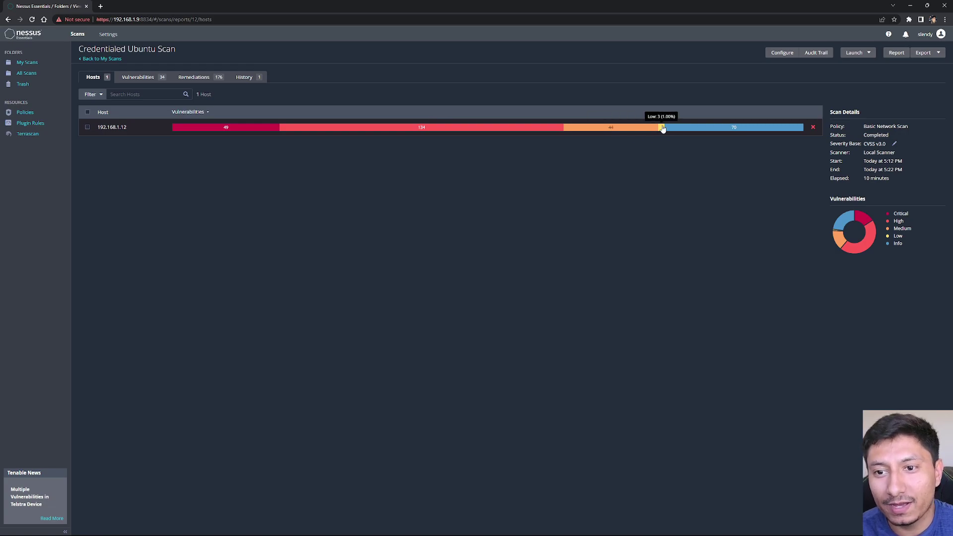
List the scan's vulnerabilities and scroll the Canonical Ubuntu Linux (Multiple Issues) group of 257 findings.
click(141, 79)
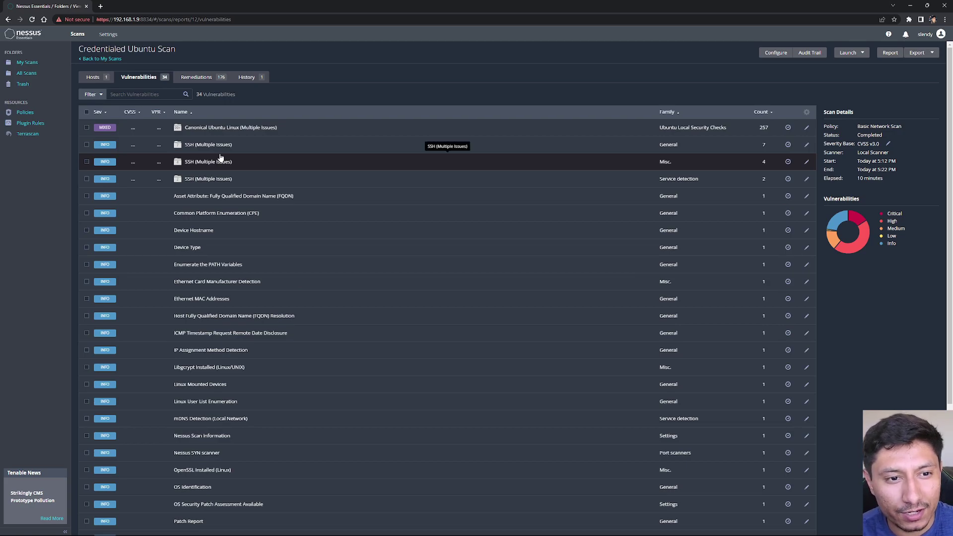
click(237, 129)
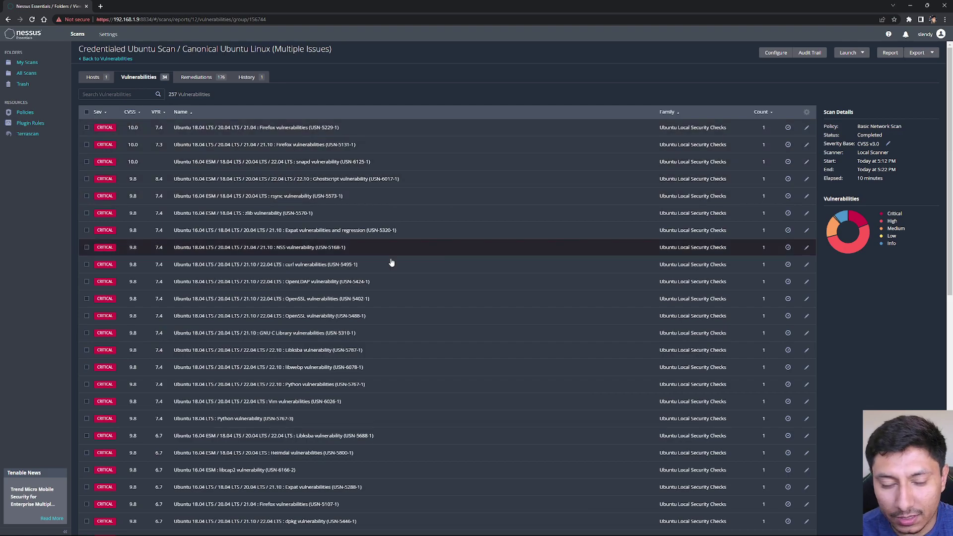
scroll(243, 240, down, 2)
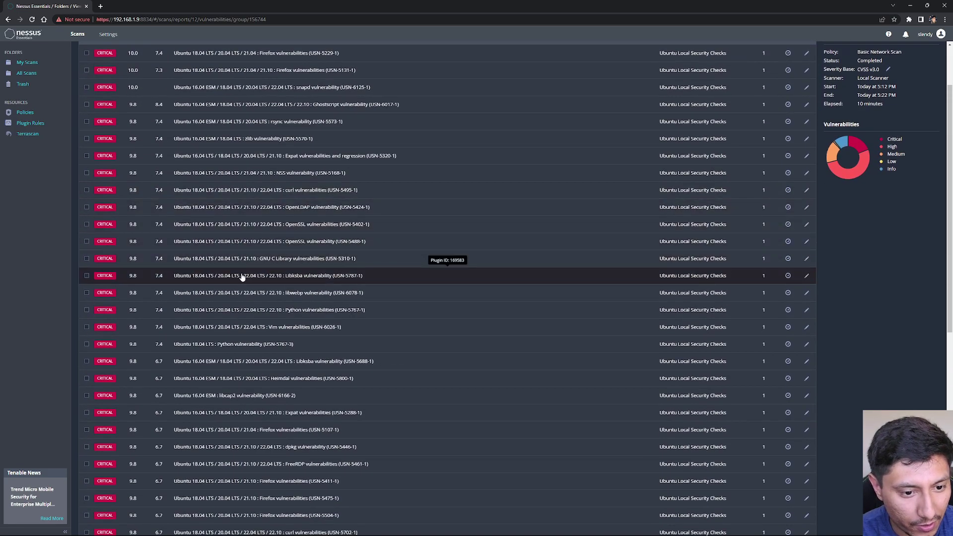
scroll(241, 277, down, 2)
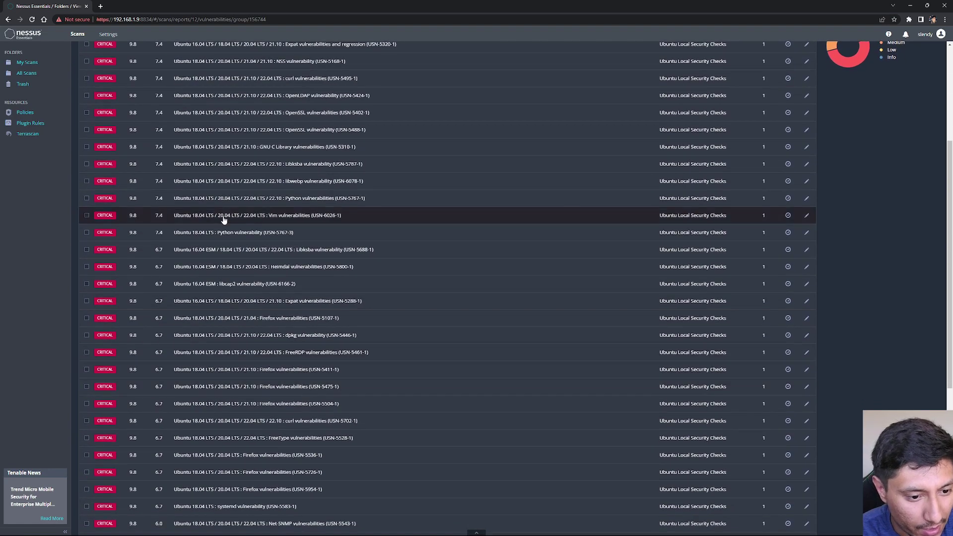
scroll(202, 391, down, 1)
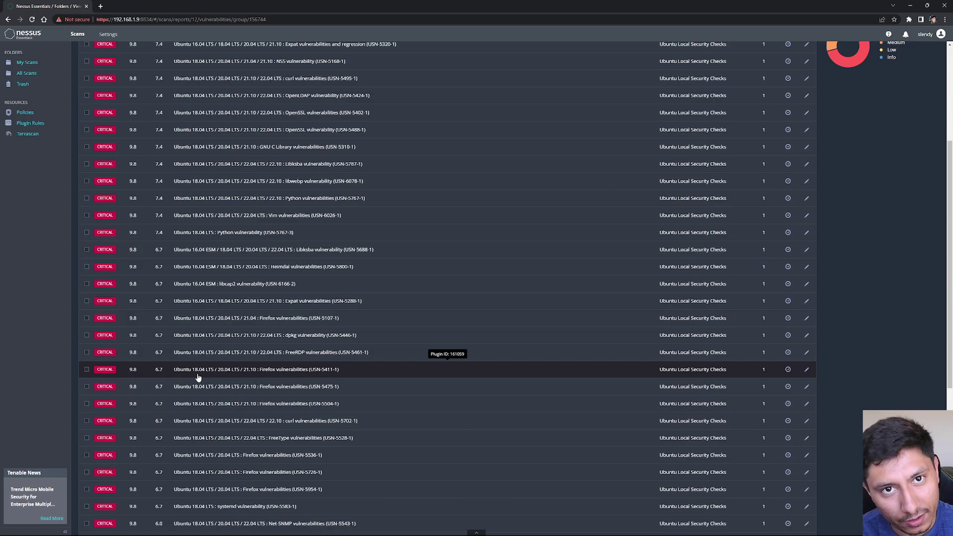
scroll(214, 323, down, 4)
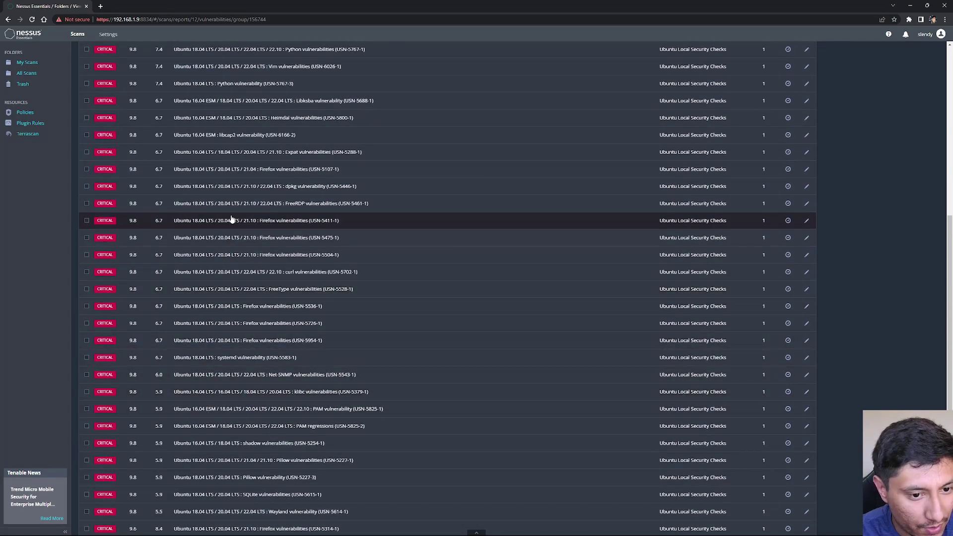
Open plugin 162735, Firefox USN-5504-1, and read its solution to update Firefox 92.0 to 102.0.
click(214, 255)
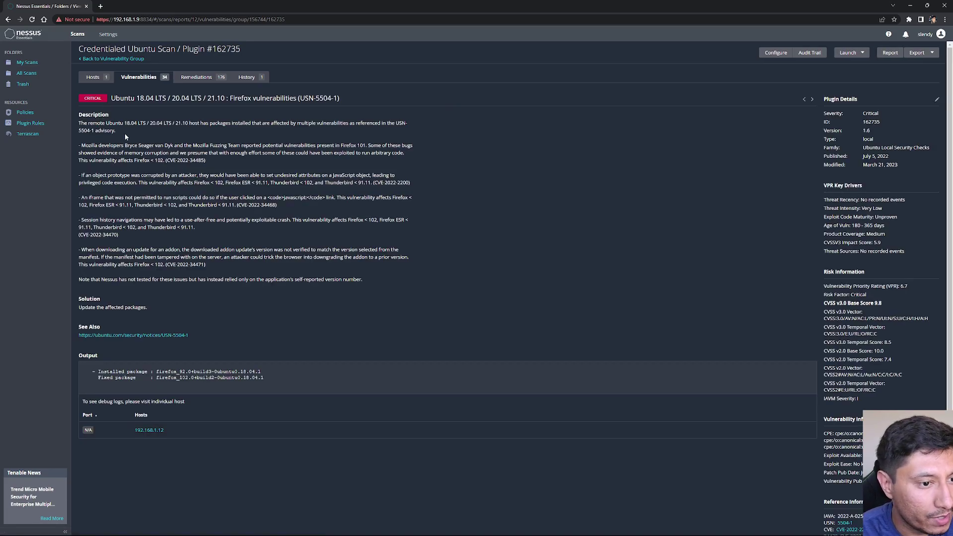
drag(88, 307, 134, 306)
click(157, 307)
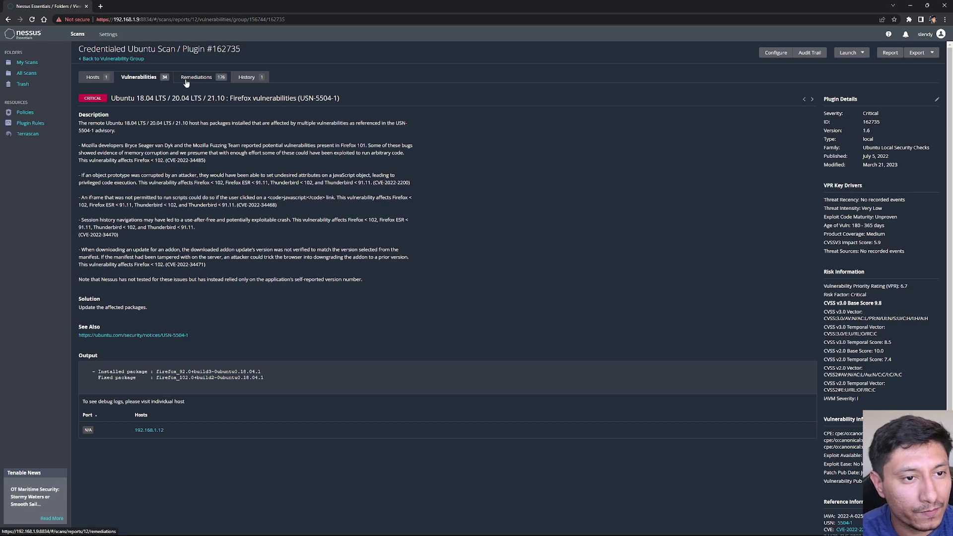
Page the Canonical Ubuntu Linux group into its high-severity results, then view the 176 remediation actions.
click(134, 78)
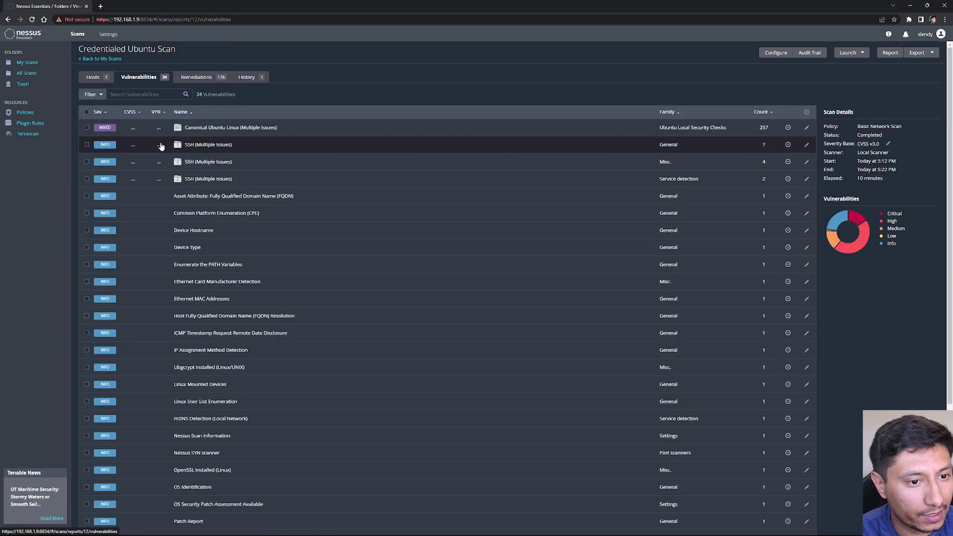
click(196, 178)
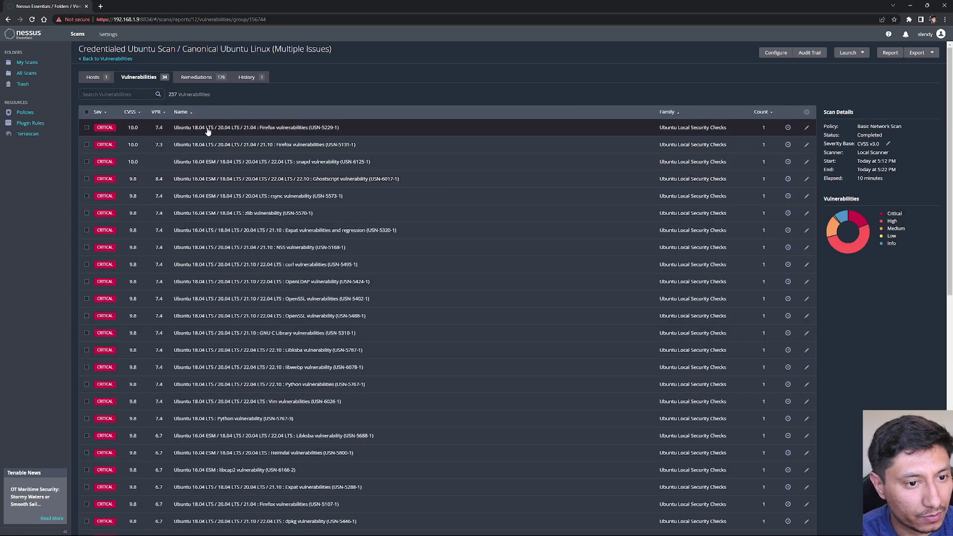
scroll(230, 293, down, 10)
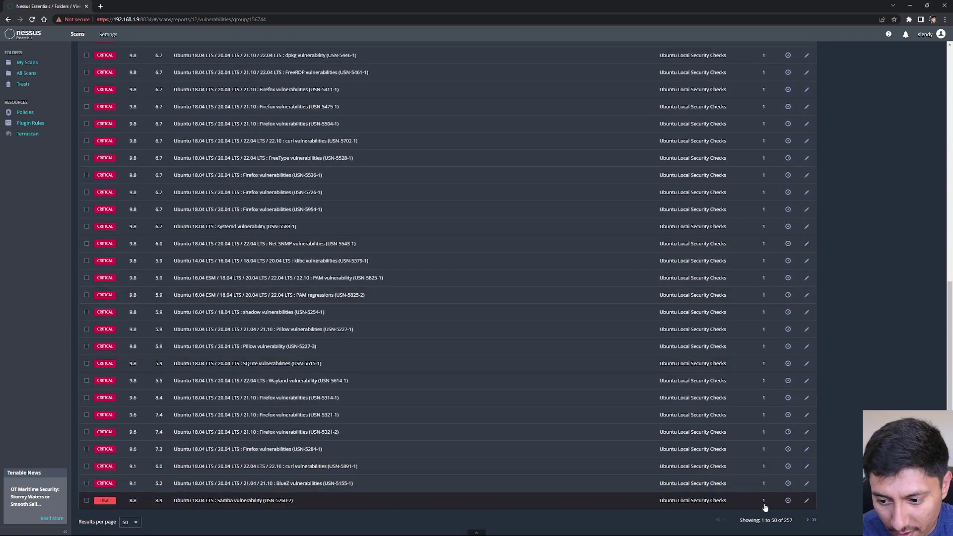
click(808, 520)
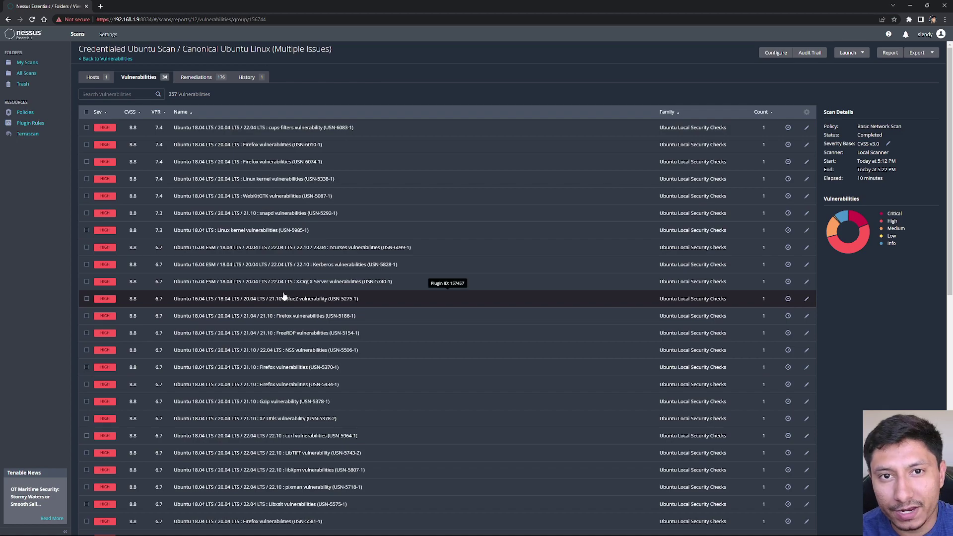
click(196, 78)
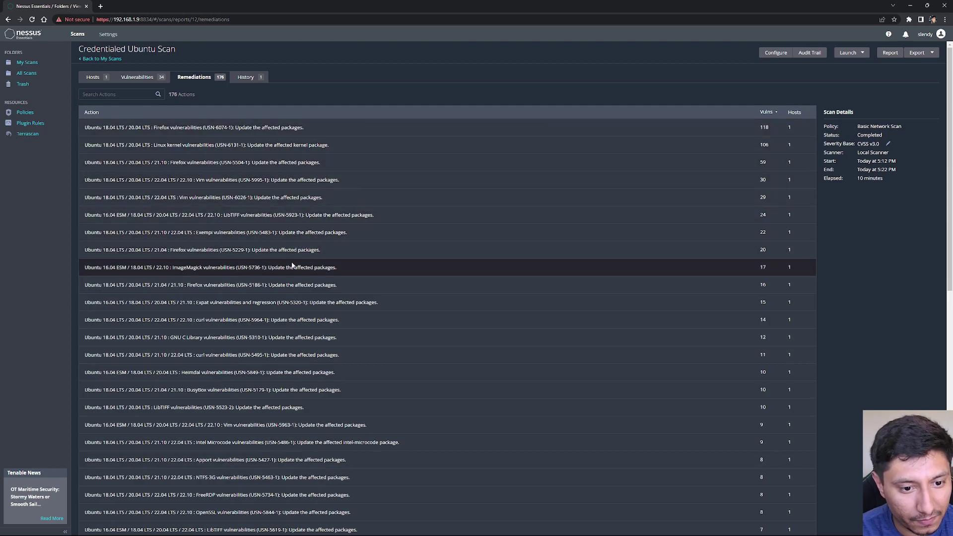
Skim the remediation list, then bring up a Windows PowerShell window.
scroll(295, 278, down, 5)
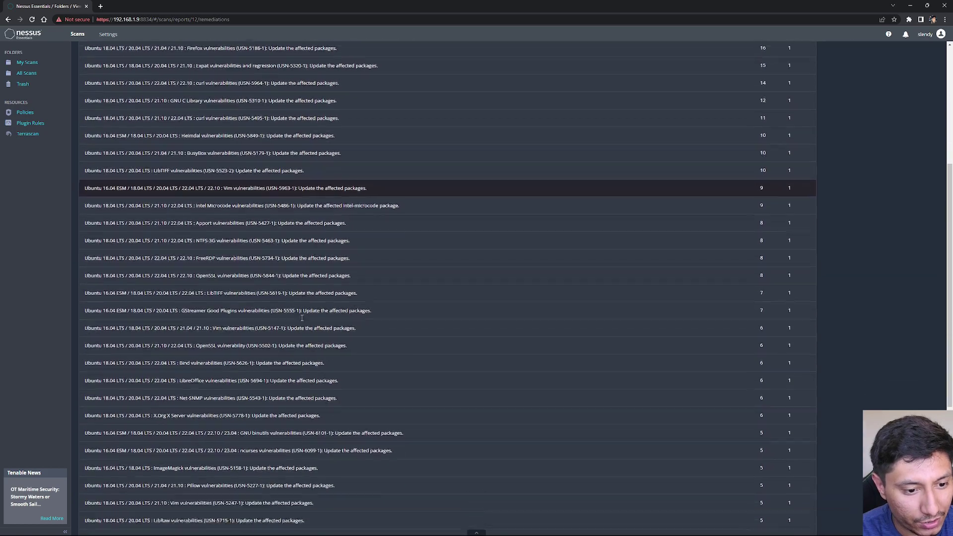
scroll(302, 318, up, 5)
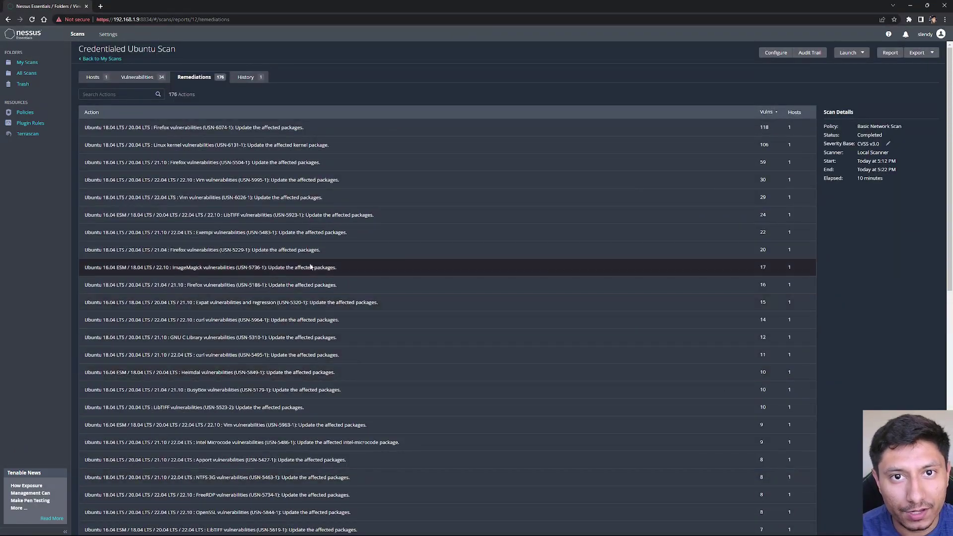
key(alt+Tab)
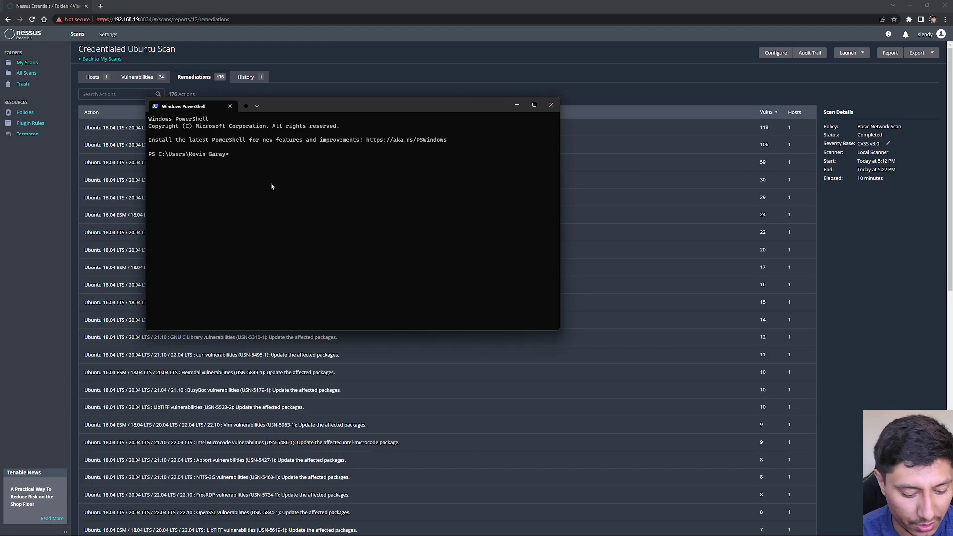
SSH into the Ubuntu VM at 192.168.1.12 as the VM user, entering the account password.
text(ssh slend)
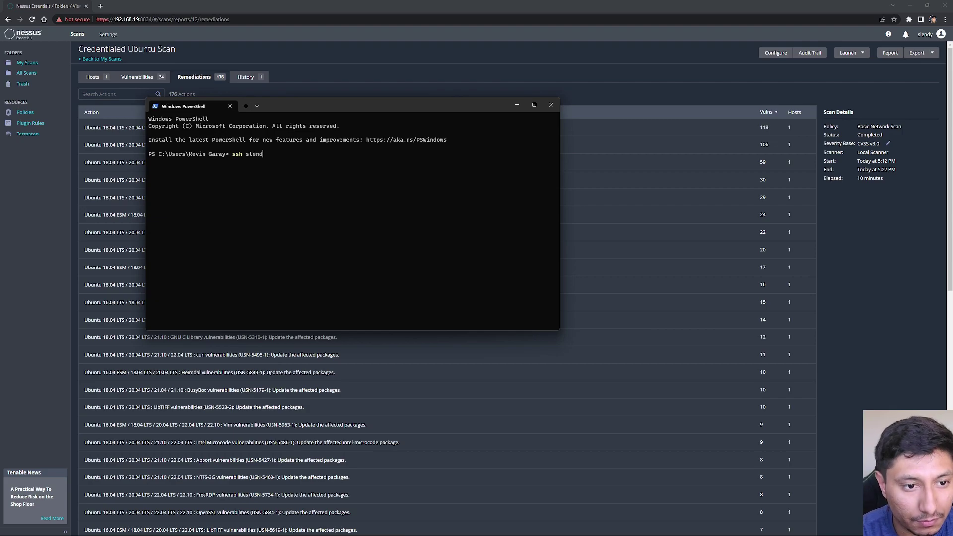
text(y@192.1268.)
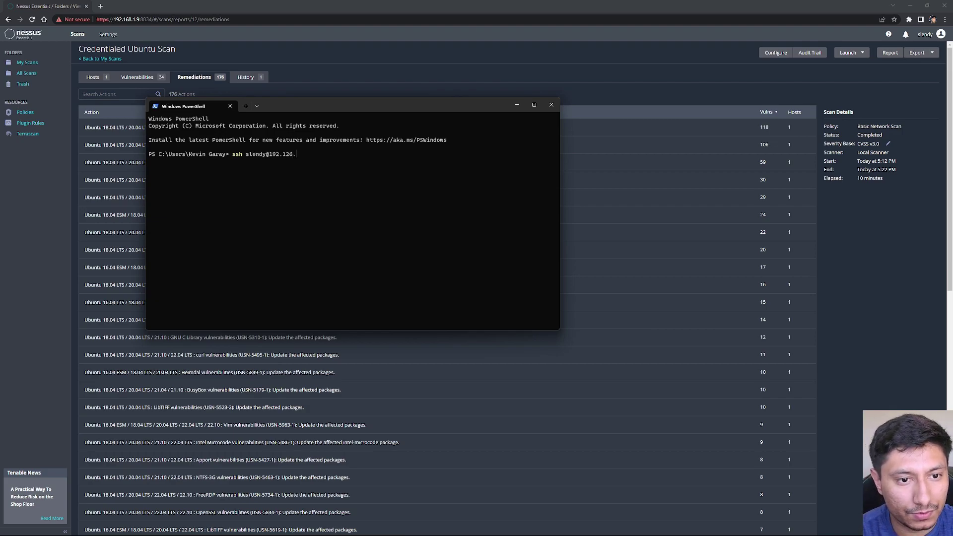
text(68)
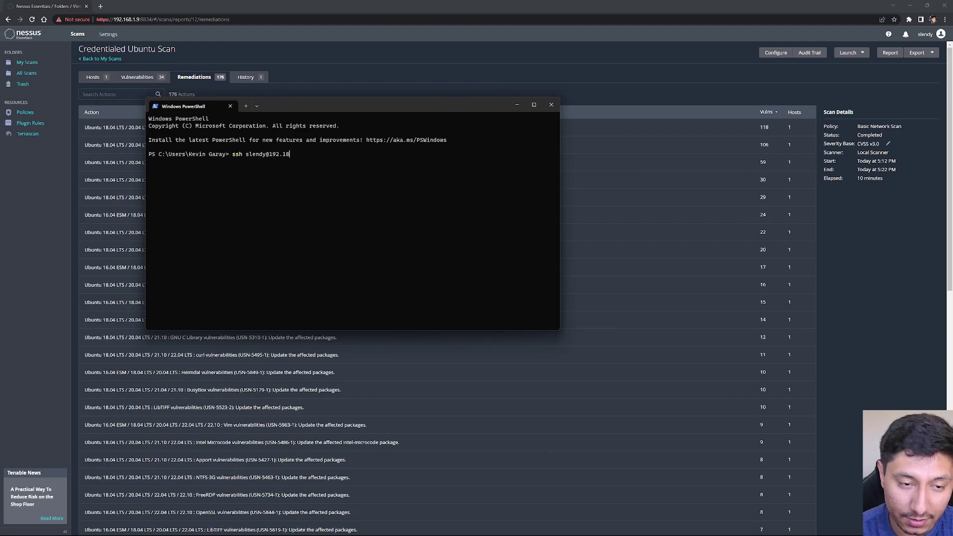
key(BackSpace)
key(BackSpace)
key(BackSpace)
key(BackSpace)
key(BackSpace)
key(BackSpace)
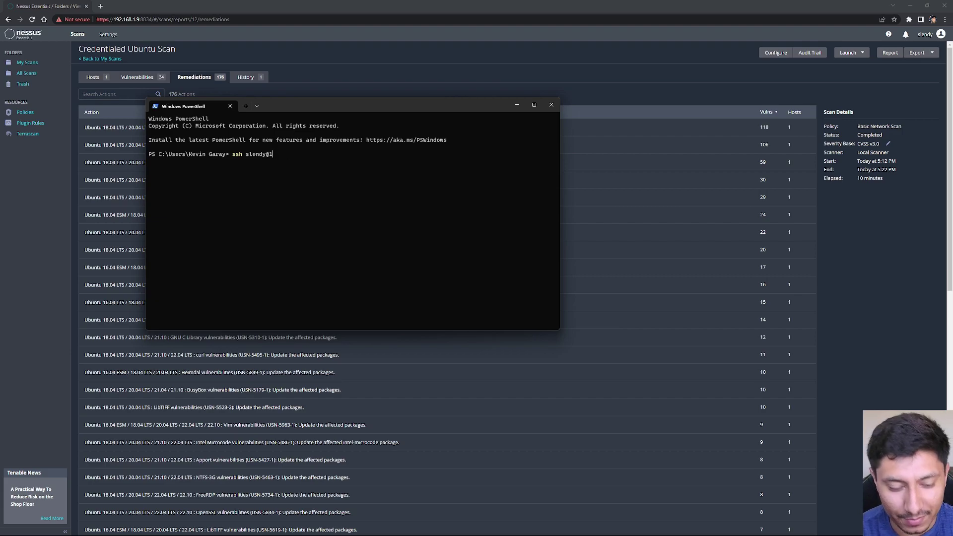
text(92.168.1.12)
key(Return)
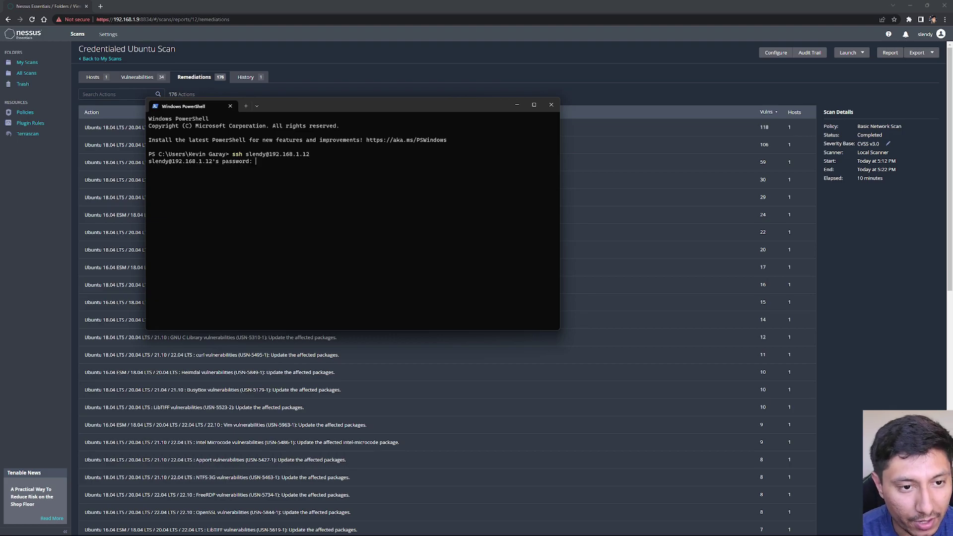
key(Return)
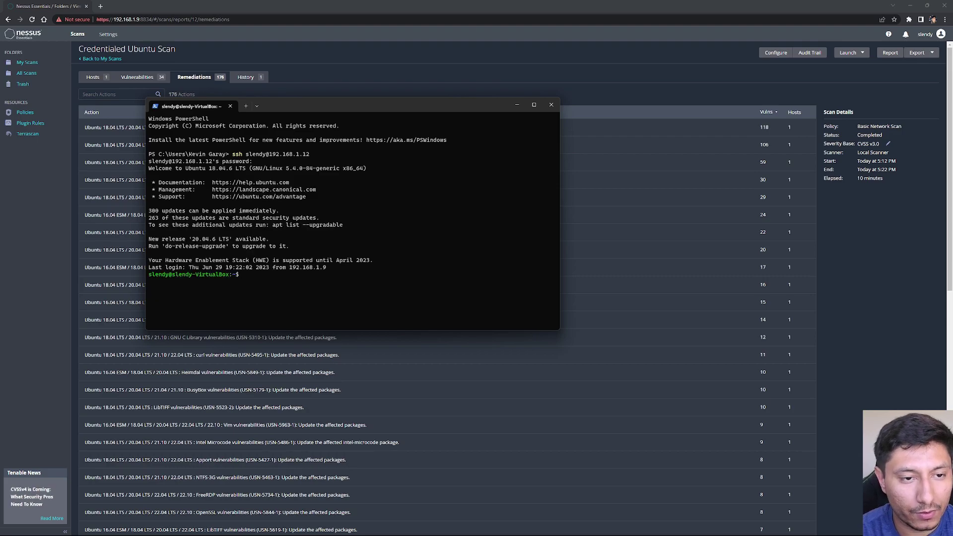
drag(289, 104, 324, 90)
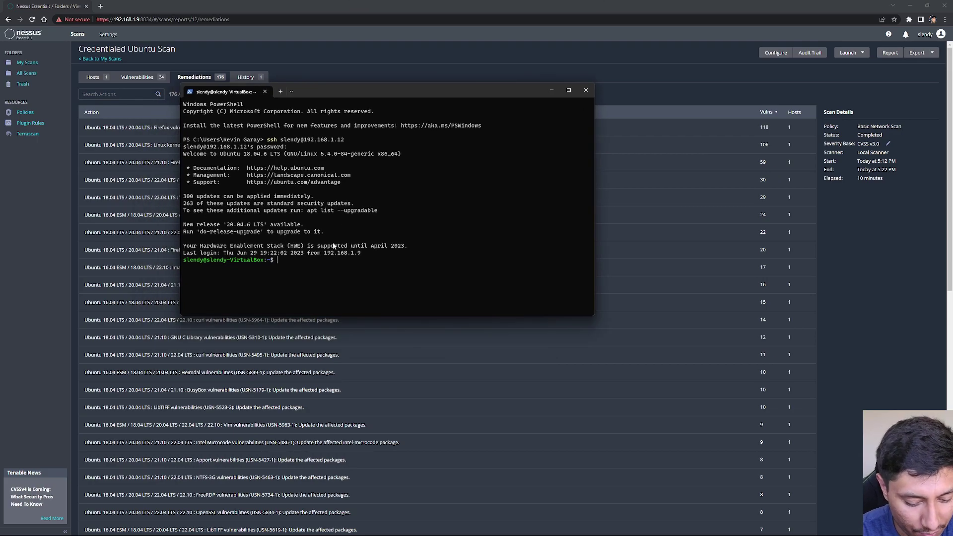
Run sudo apt update && sudo apt upgrade -y, supplying the sudo password.
text(sudo apt update)
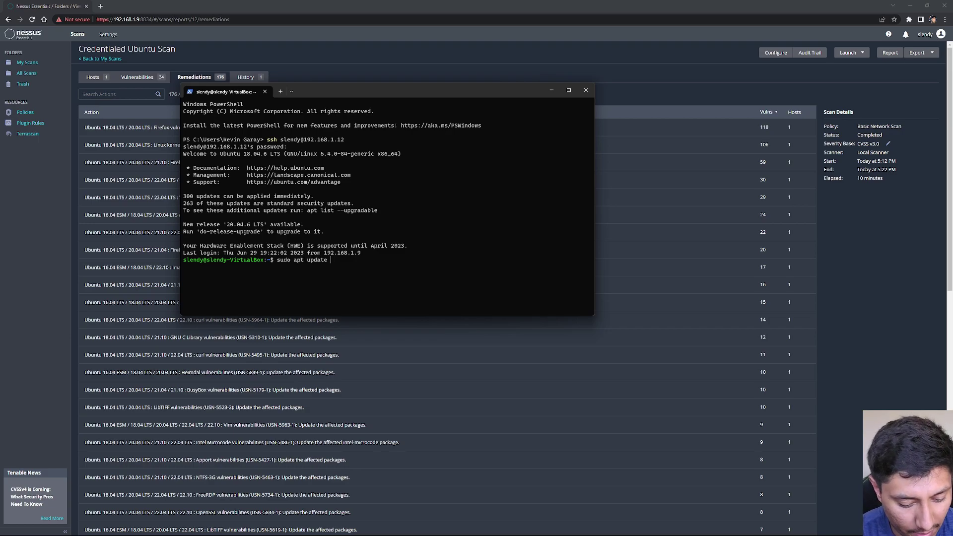
text( && )
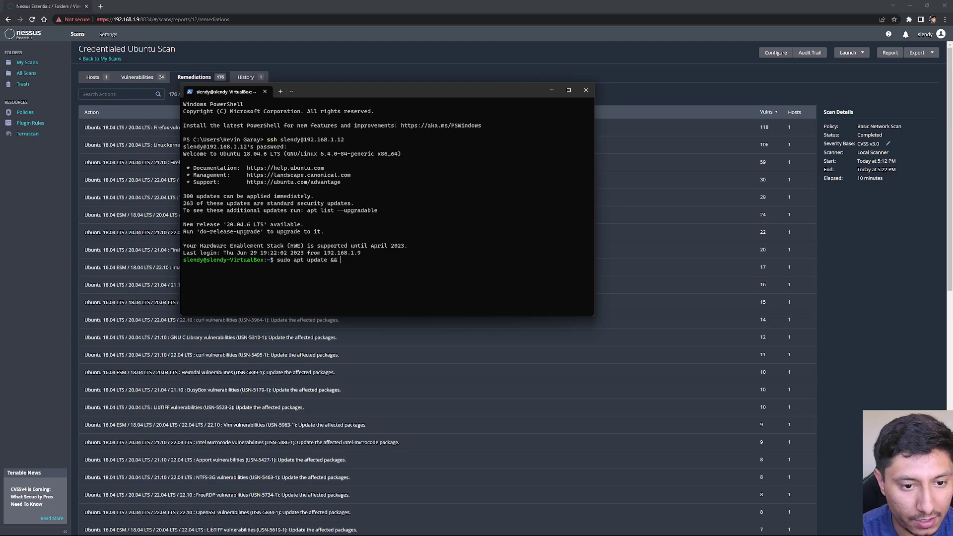
text(sudo apt upgra)
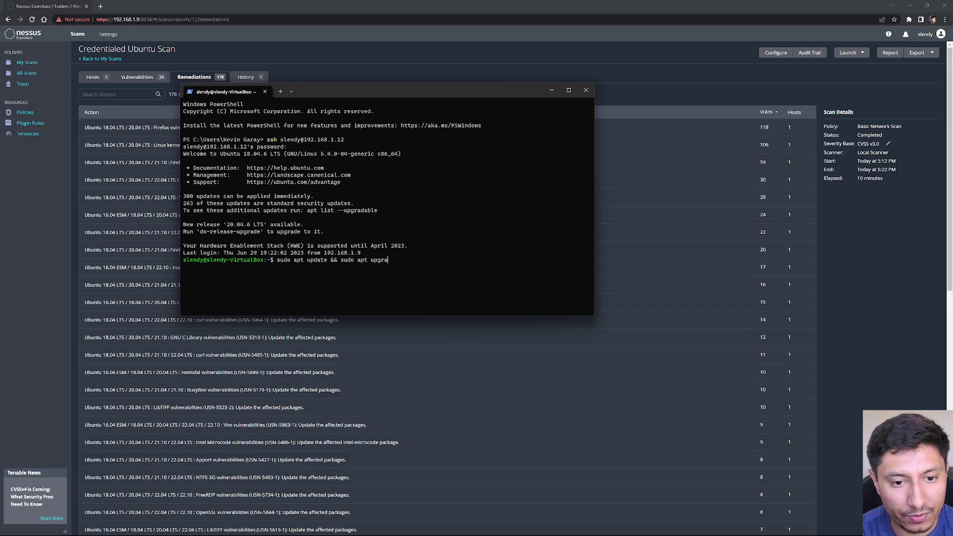
text(de -y)
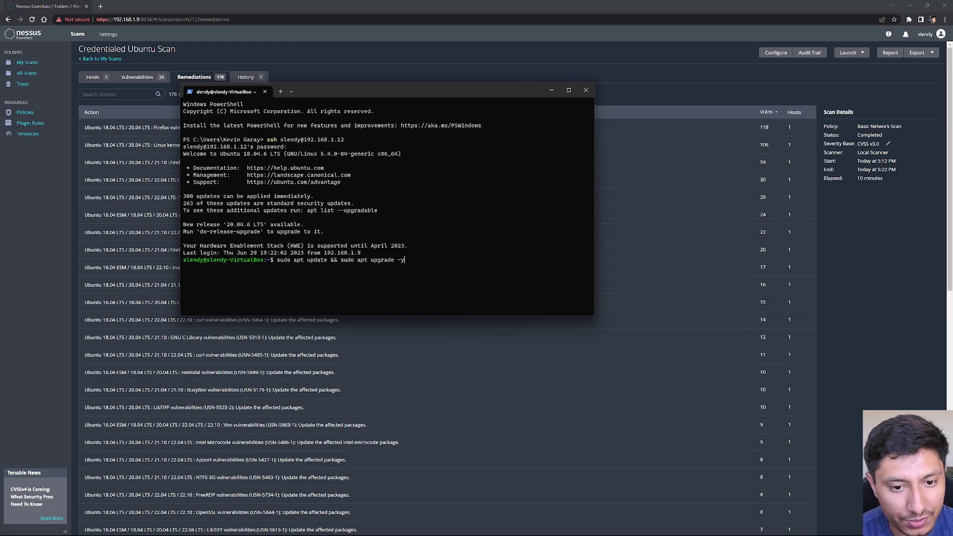
key(Return)
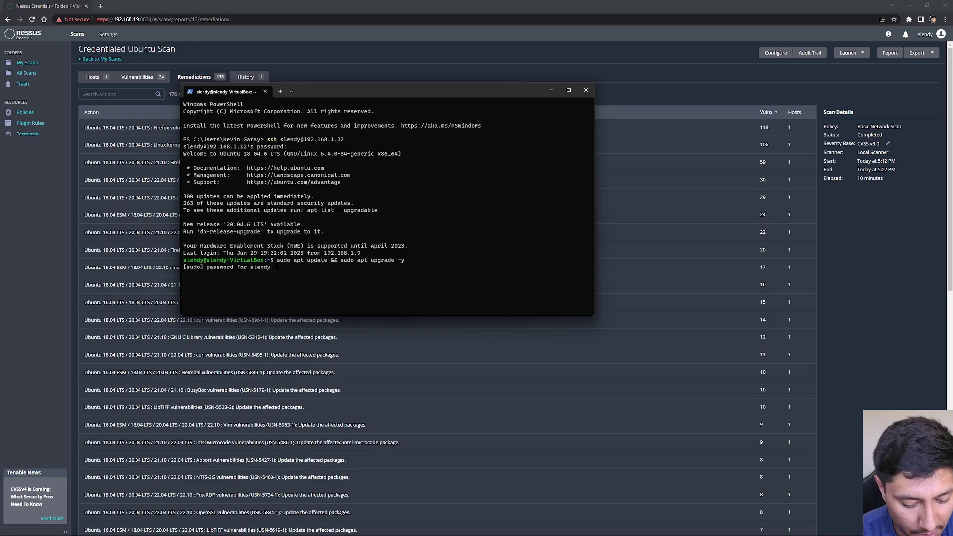
key(Return)
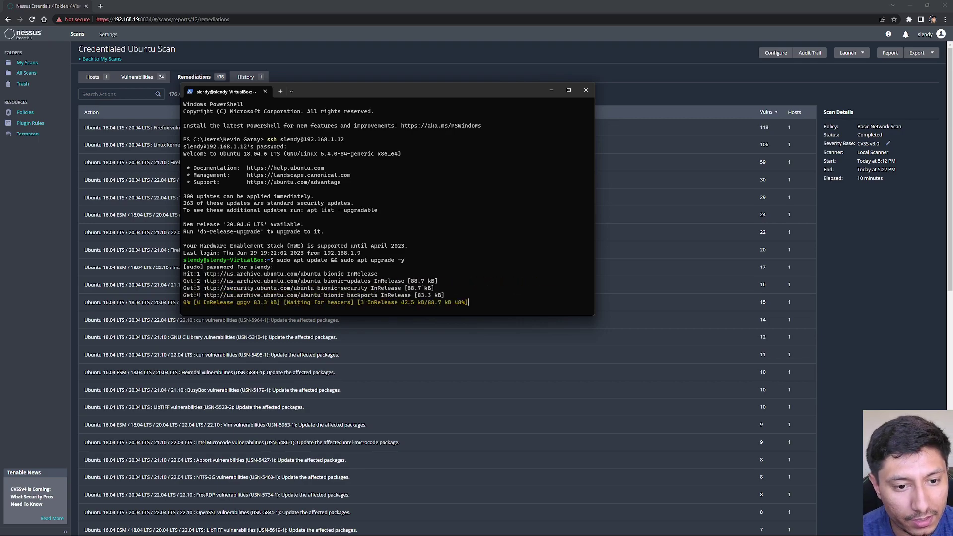
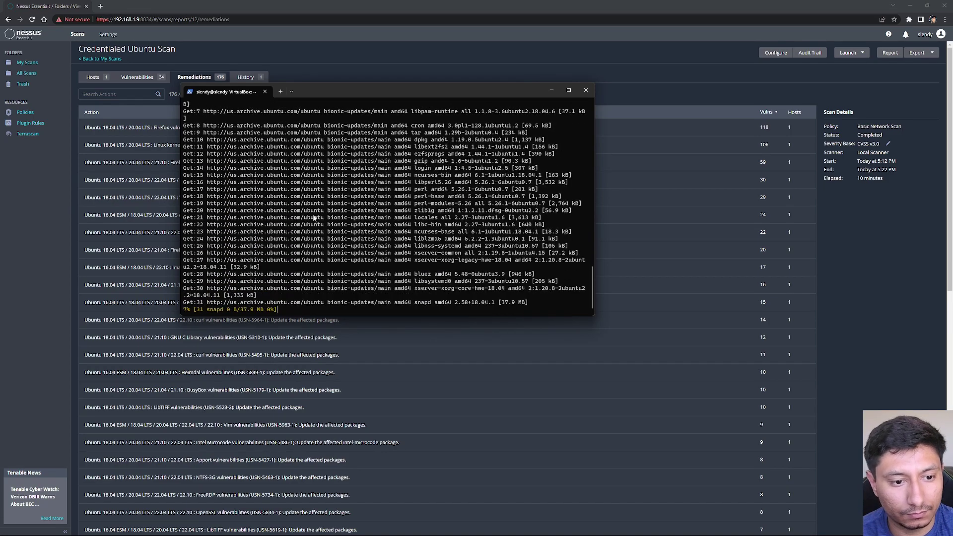
Run sudo reboot on the Ubuntu VM so the SSH session to 192.168.1.12 closes.
drag(349, 92, 349, 103)
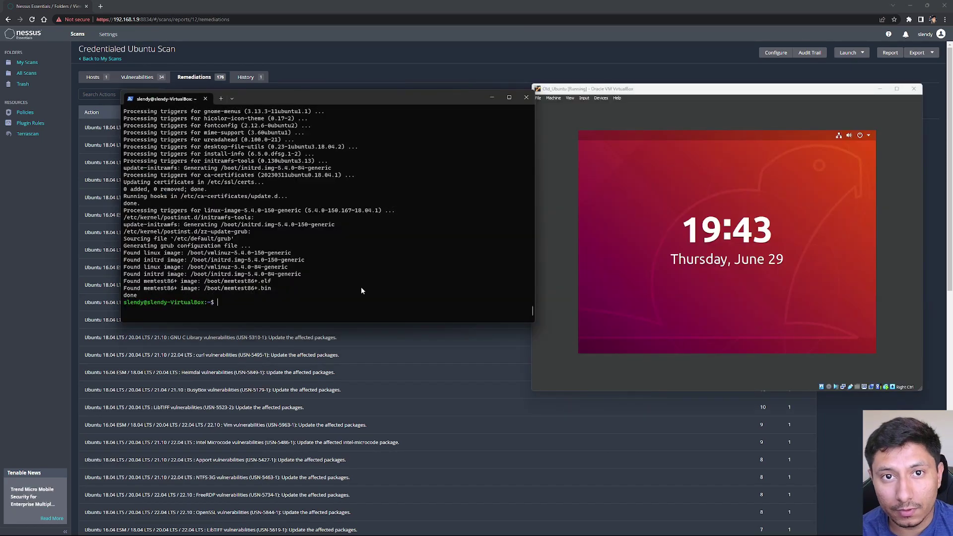
text(sudo reboot)
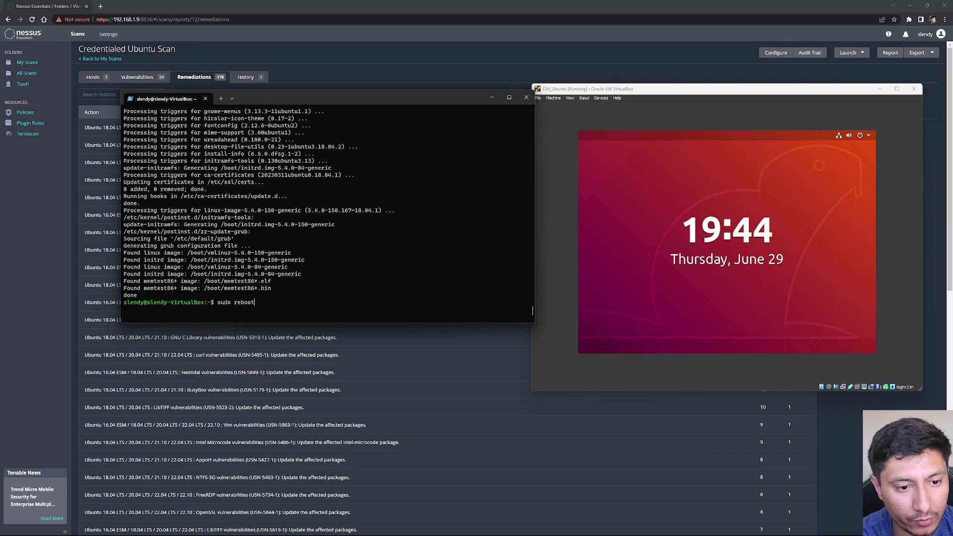
key(Return)
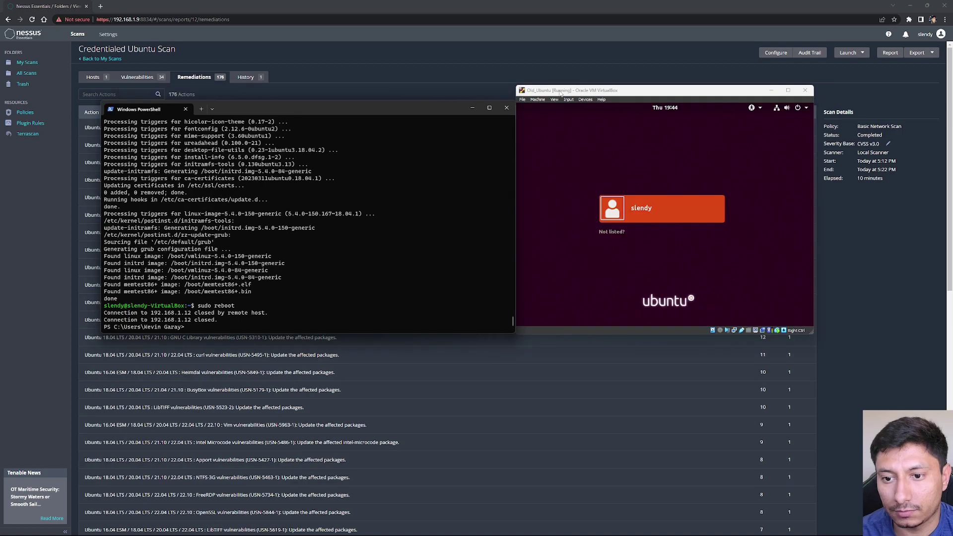
Move the PowerShell window aside and relaunch the Credentialed Ubuntu Scan from My Scans, then start a New Scan.
click(765, 89)
drag(417, 113, 952, 144)
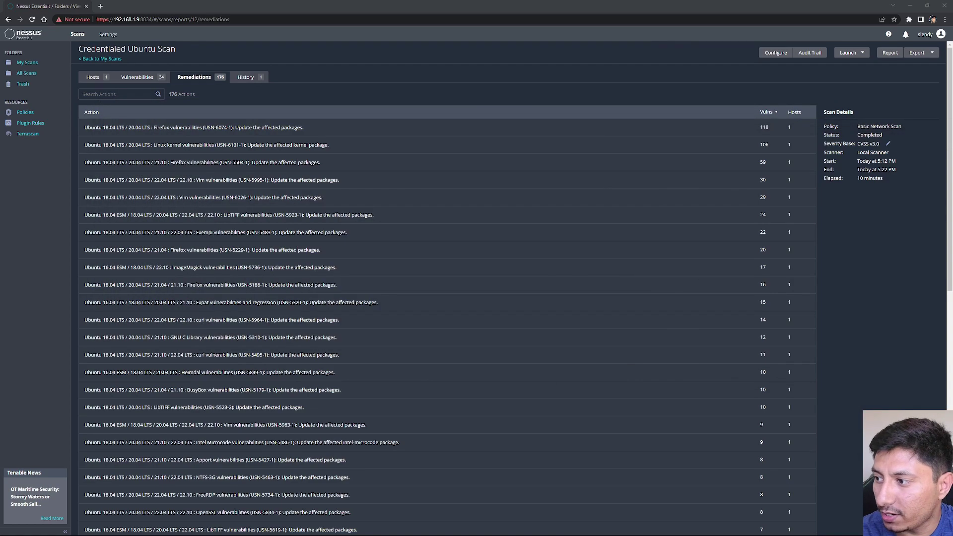
click(94, 77)
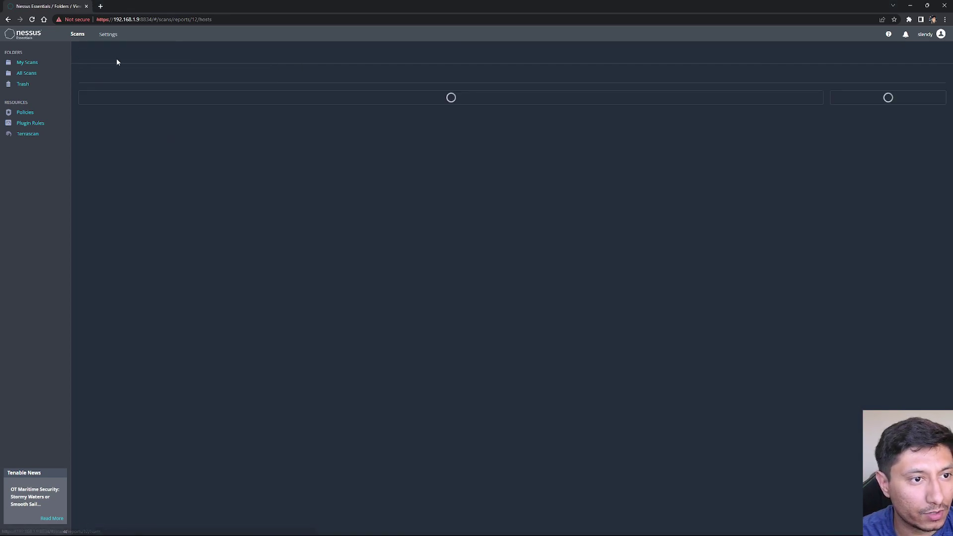
click(100, 59)
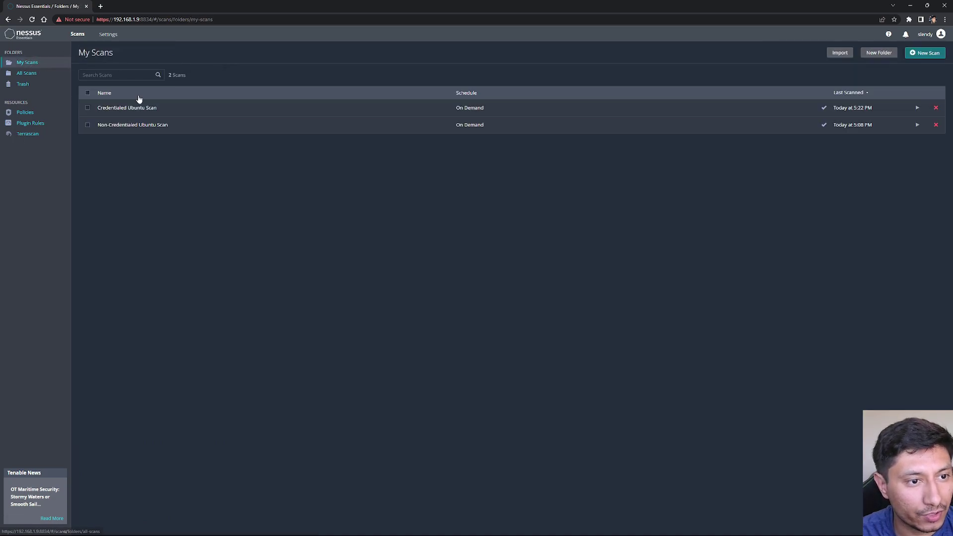
click(181, 107)
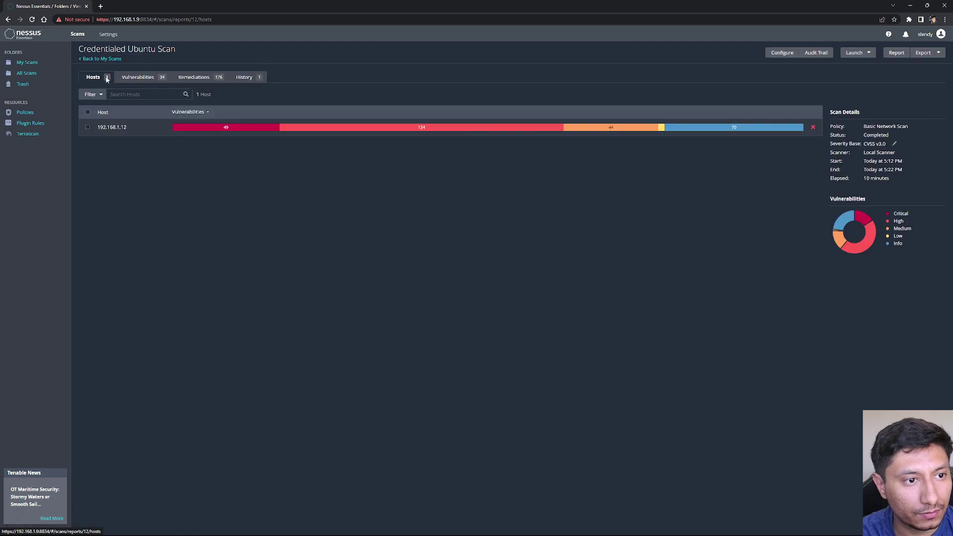
click(100, 58)
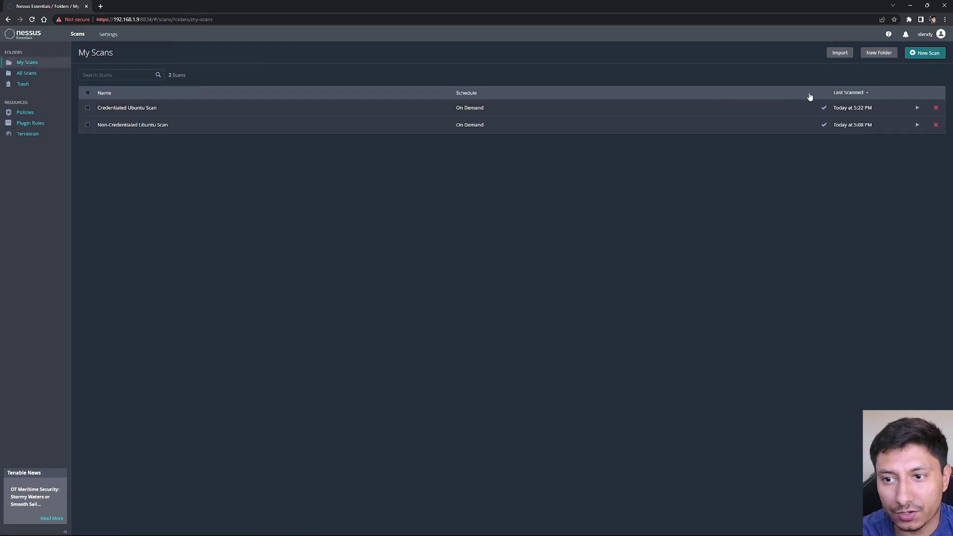
click(917, 107)
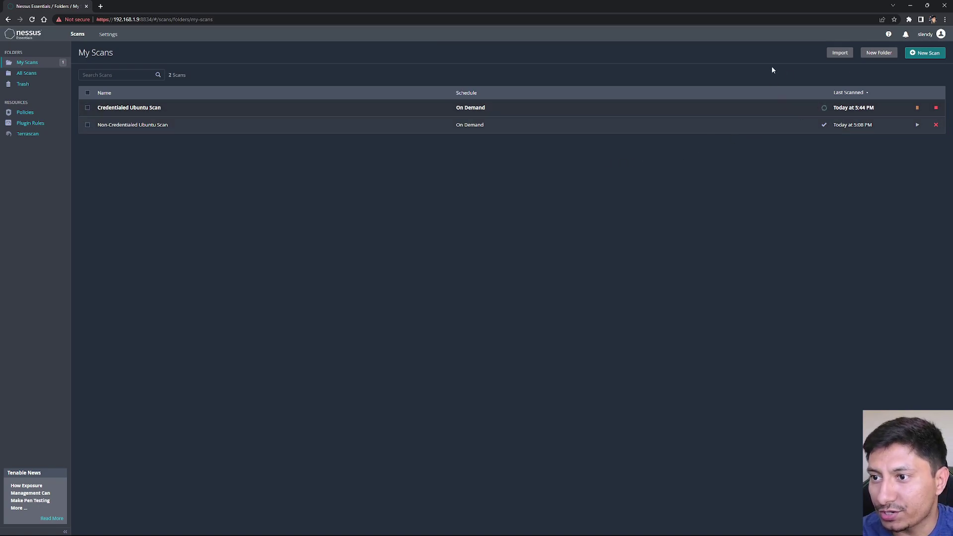
click(918, 53)
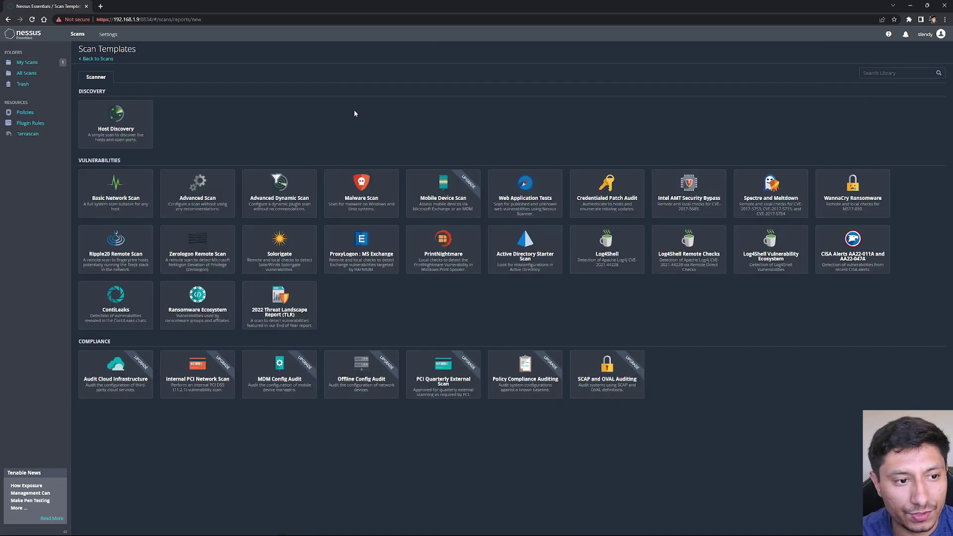
Create a Basic Network Scan named 'Printer Scan' targeting 192.168.1.108.
click(149, 197)
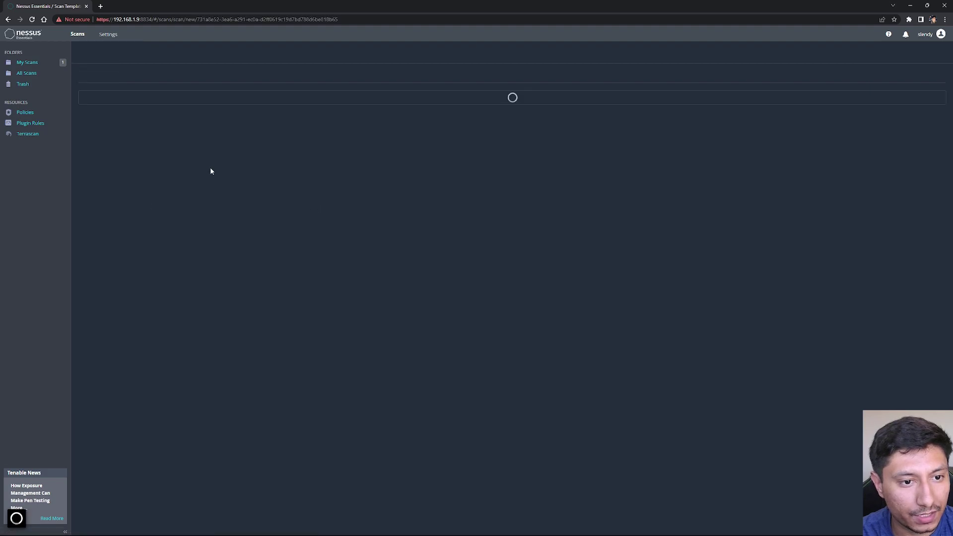
click(233, 103)
text(Printer Scan)
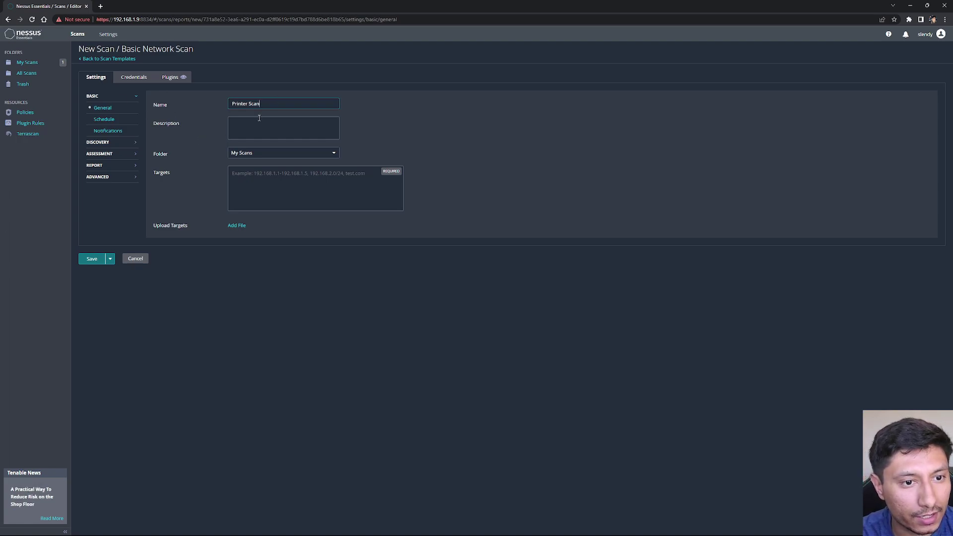
click(261, 175)
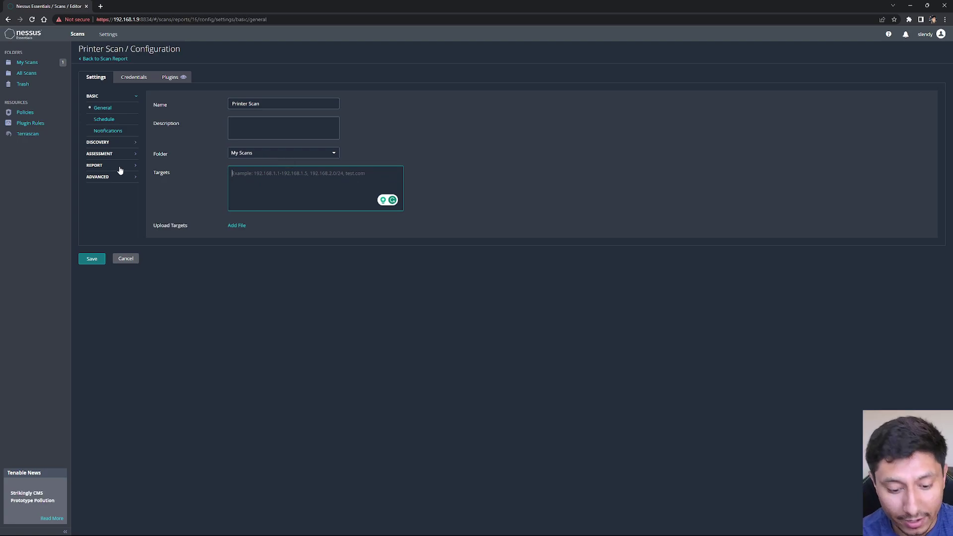
text(192.1)
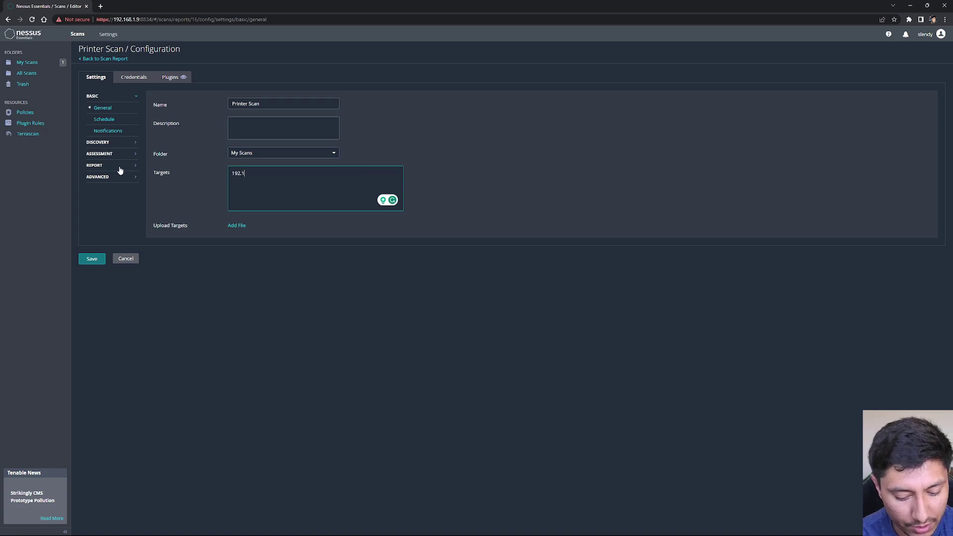
text(68.1.108)
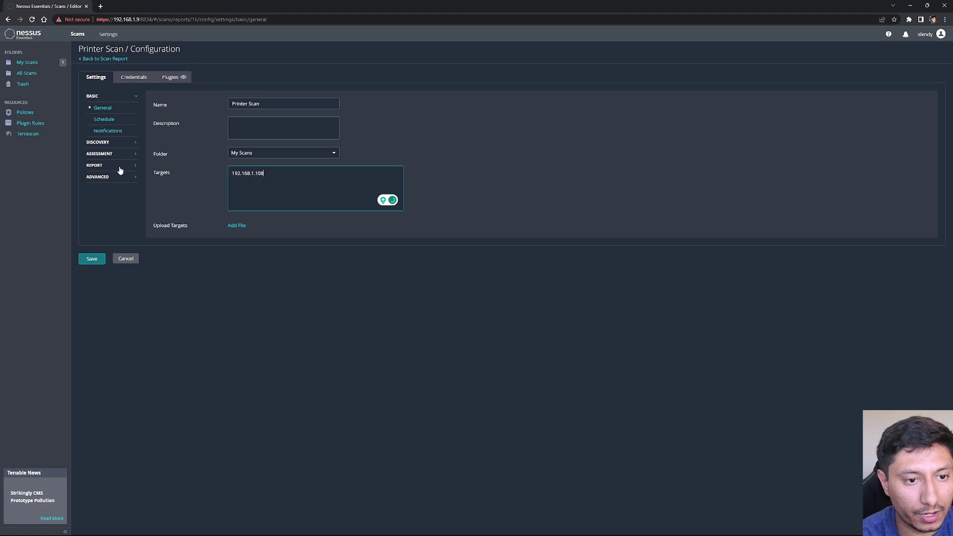
Set Printer Scan's discovery type to Custom with Scan Network Printers enabled, and save it.
click(105, 143)
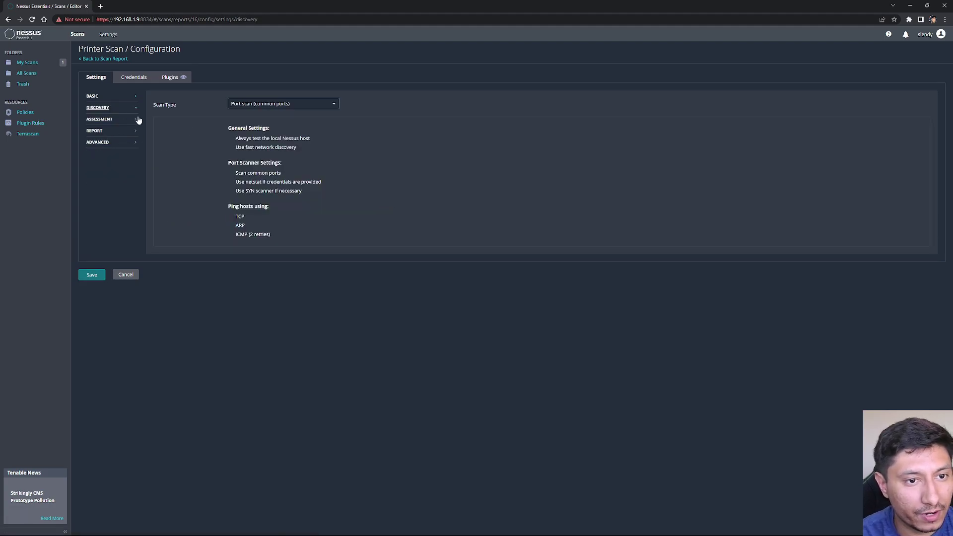
click(266, 104)
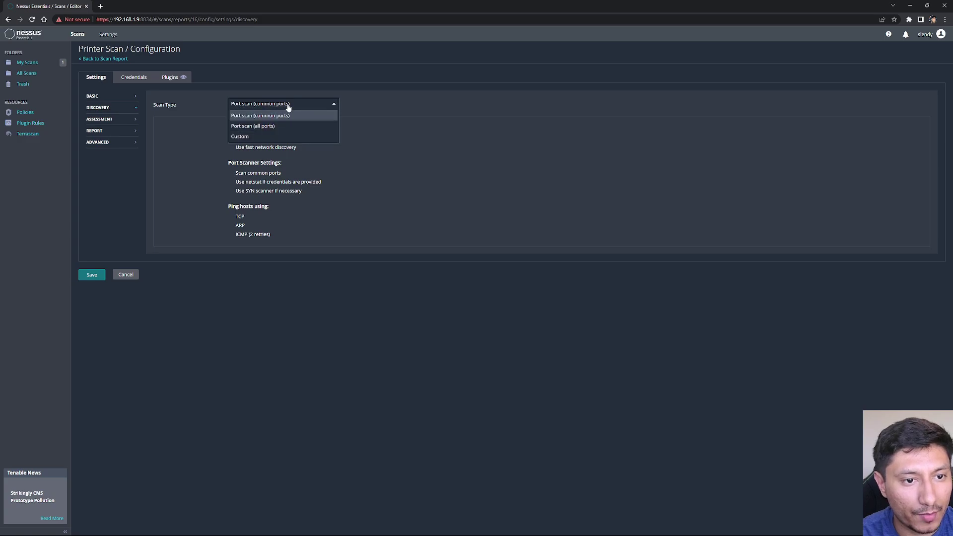
click(251, 137)
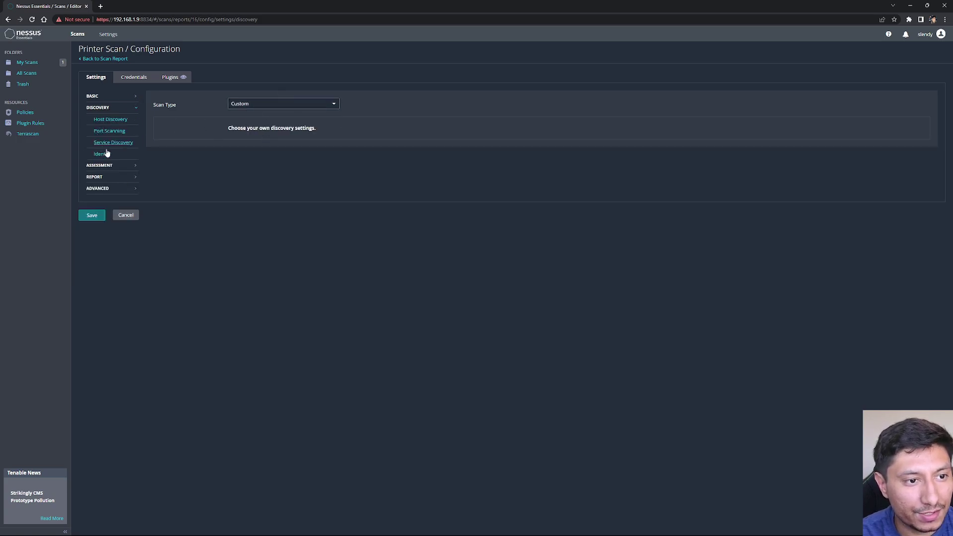
click(116, 121)
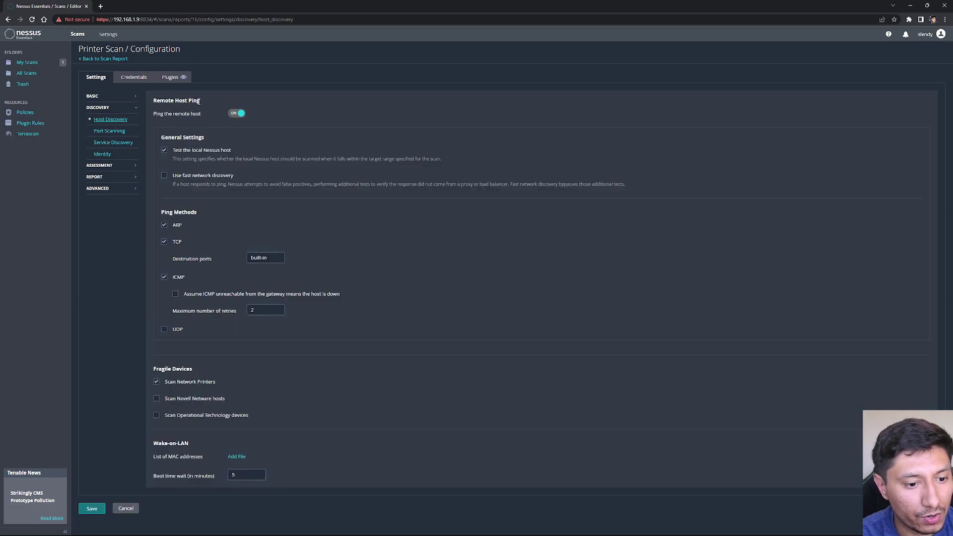
click(156, 382)
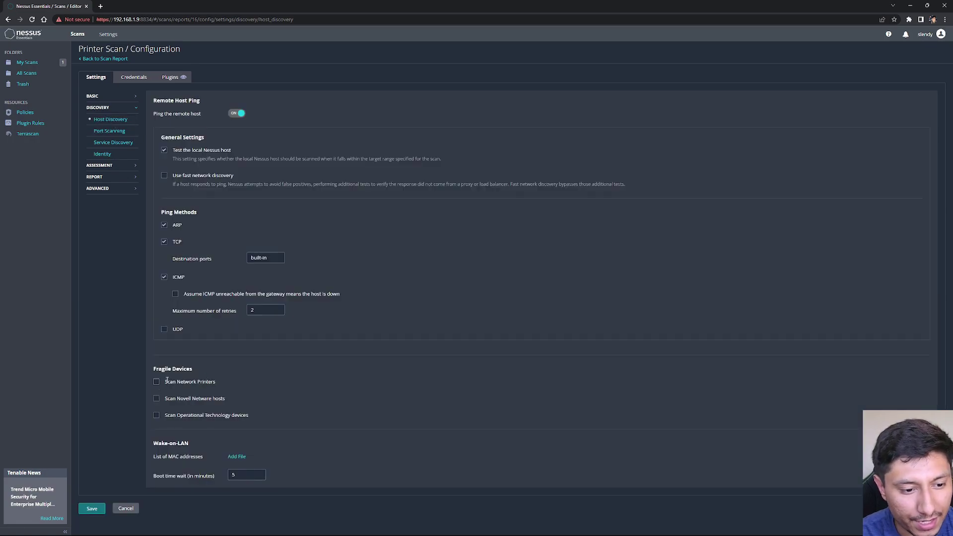
click(156, 383)
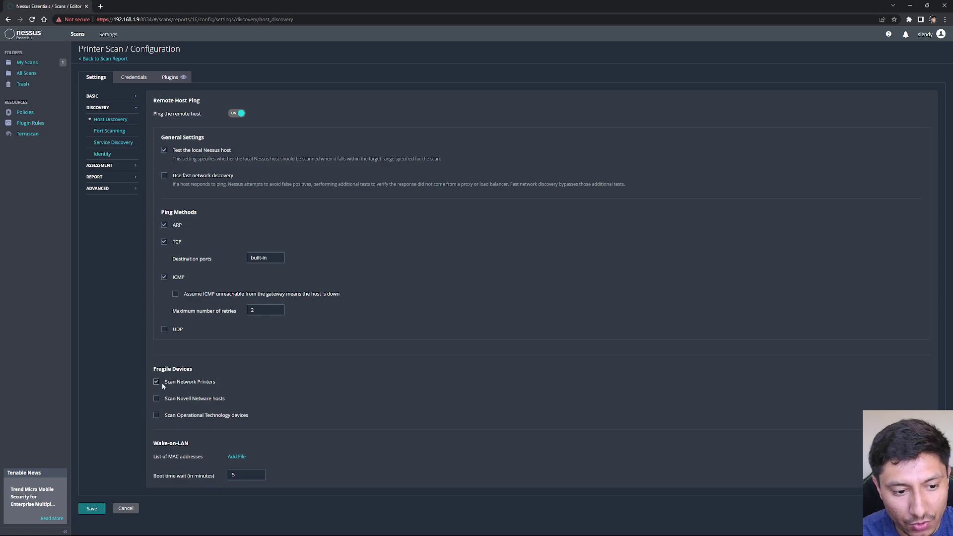
drag(169, 383, 208, 380)
click(213, 381)
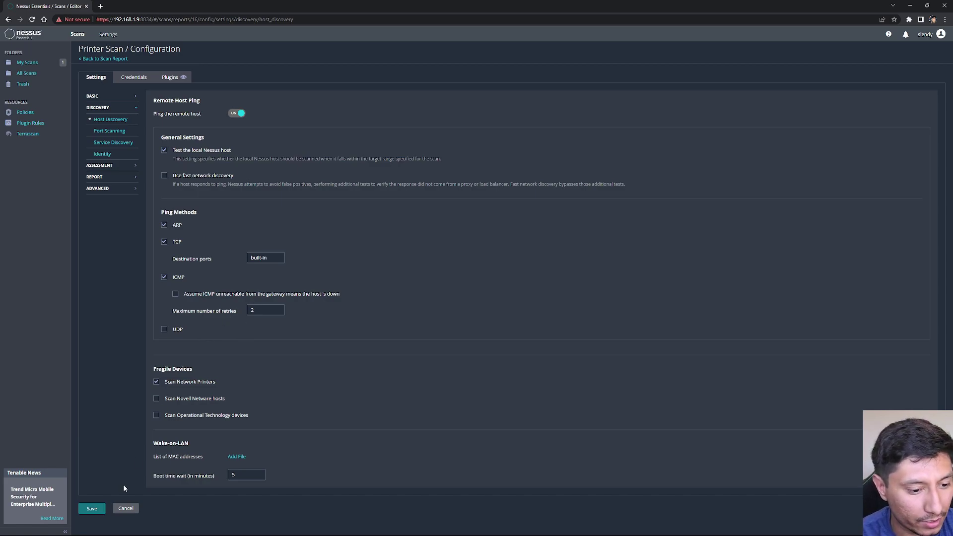
click(92, 508)
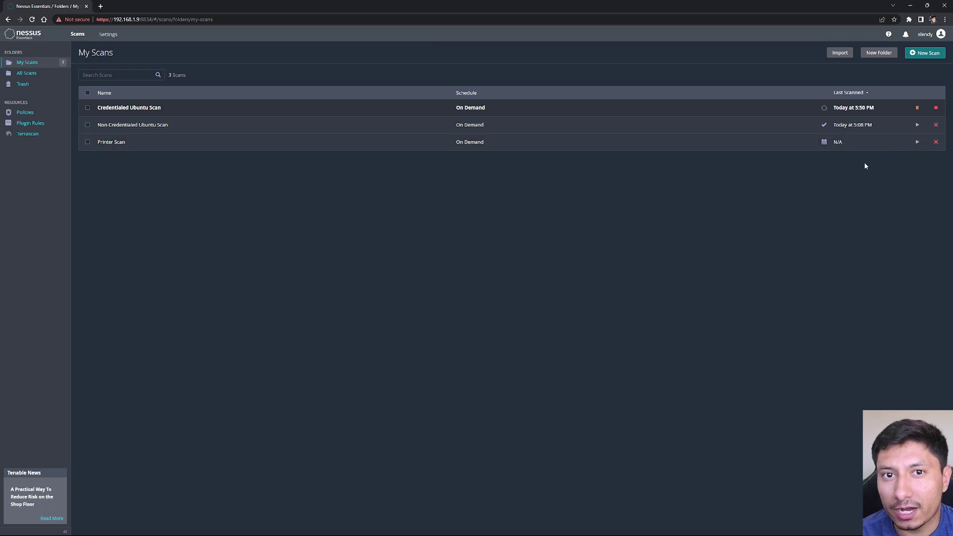
Launch the Printer Scan from the My Scans list.
click(918, 143)
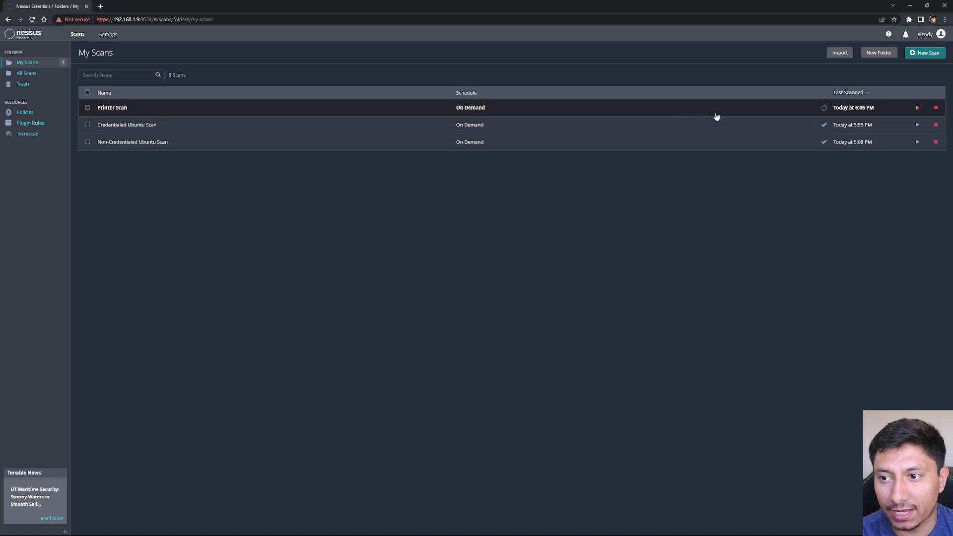
Read the critical libcap2 finding under Canonical Ubuntu Linux (Multiple Issues), then check the scan's Remediations.
click(174, 125)
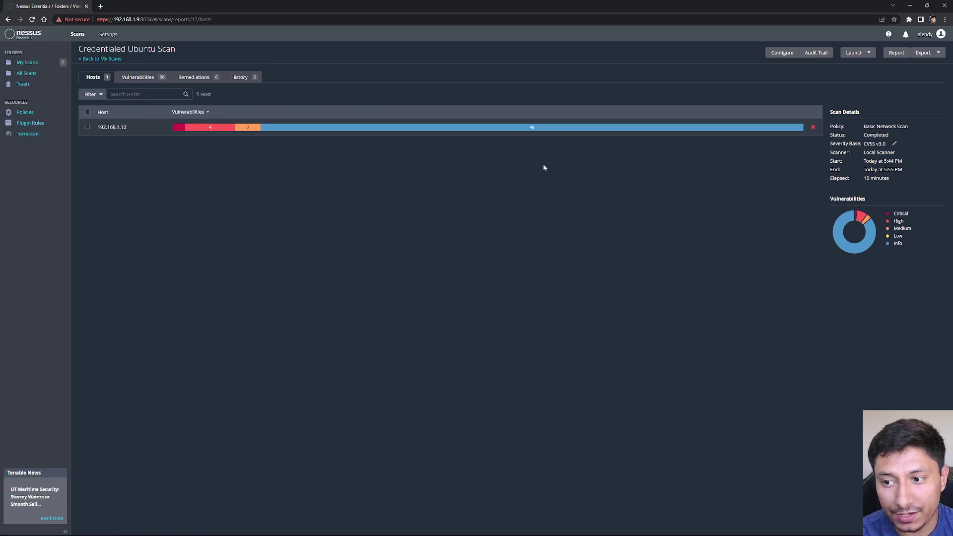
click(141, 78)
click(93, 77)
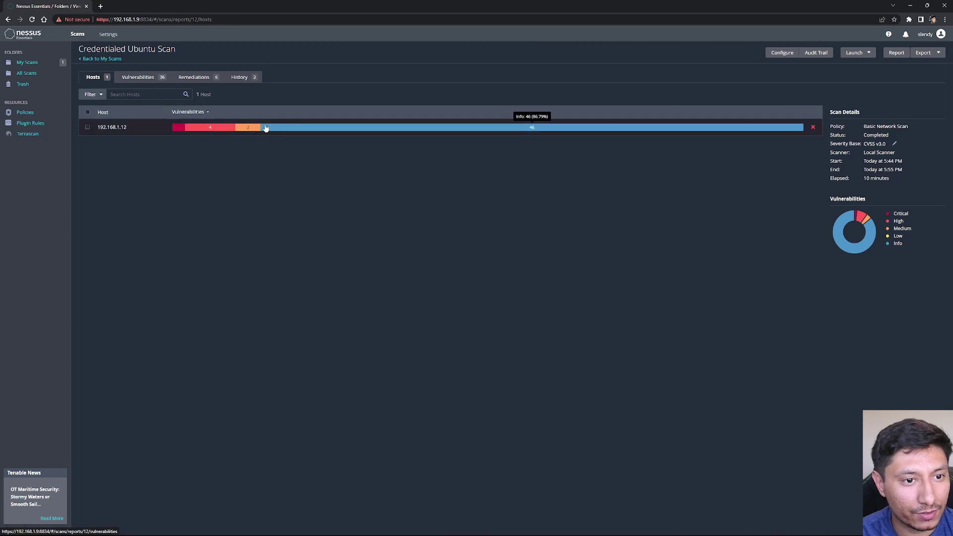
click(150, 82)
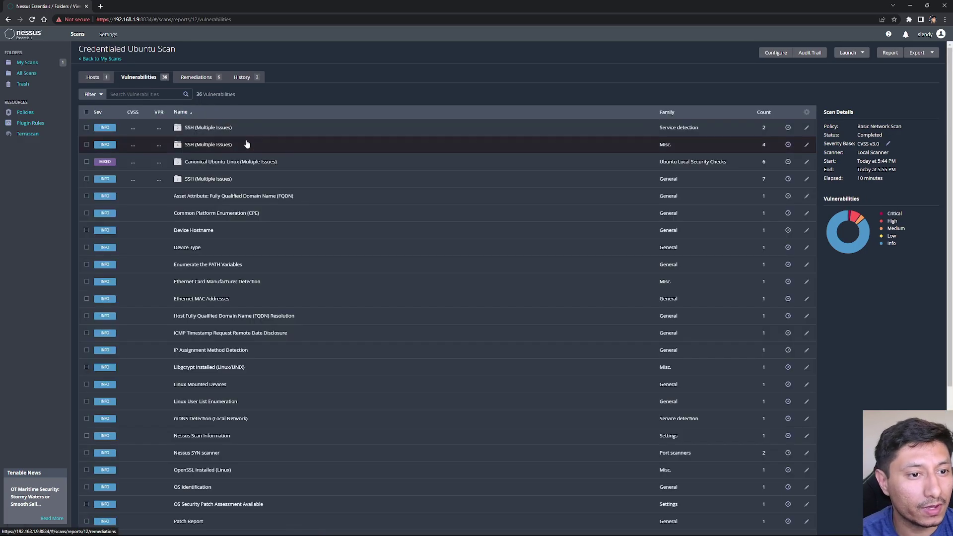
click(256, 162)
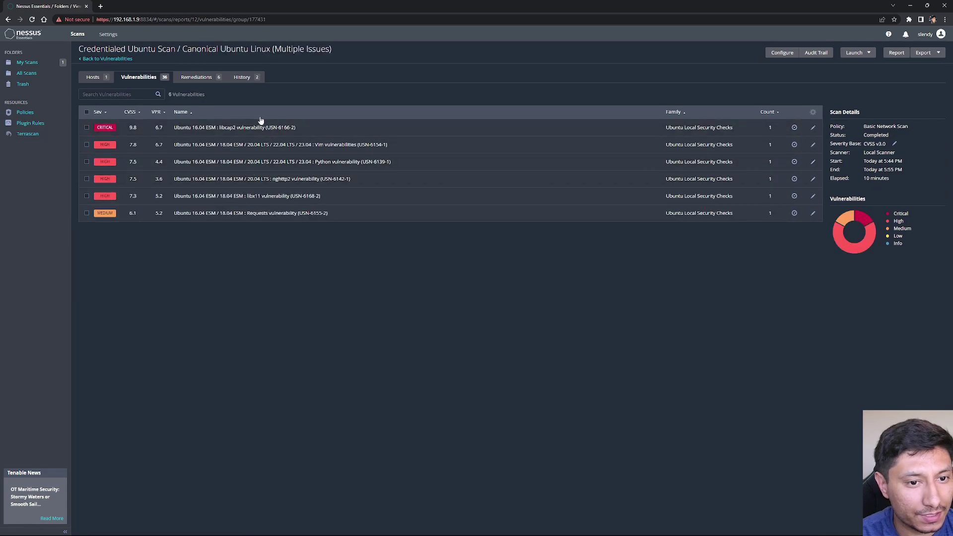
click(242, 128)
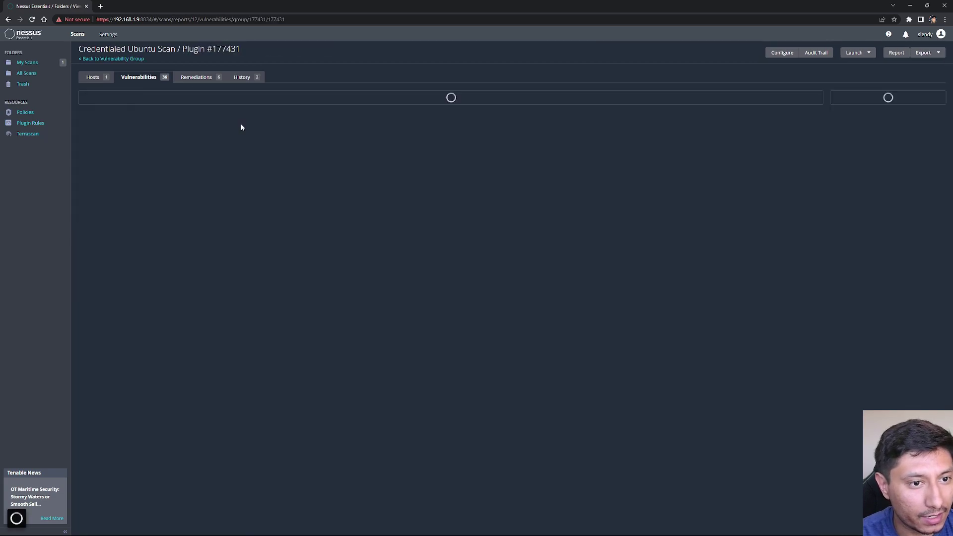
drag(94, 190, 165, 186)
click(166, 161)
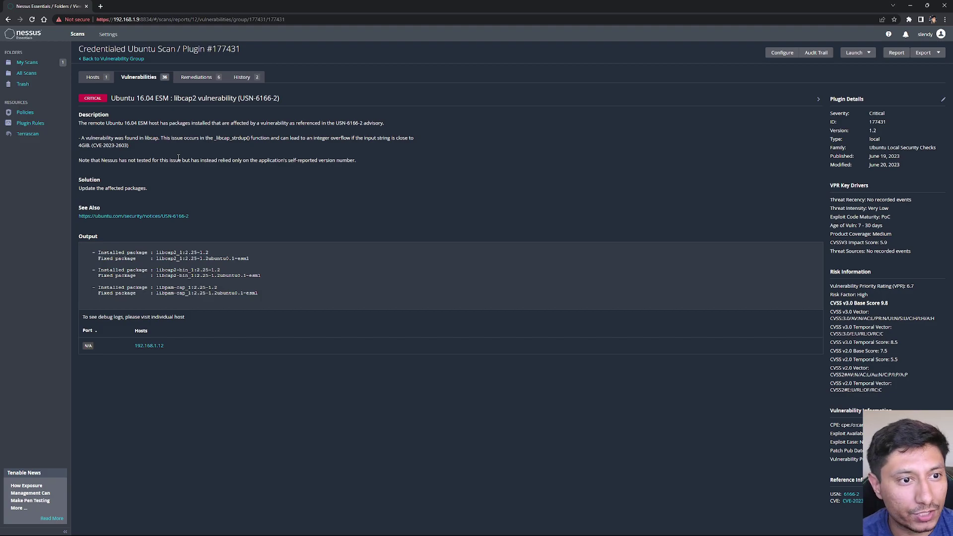
click(102, 78)
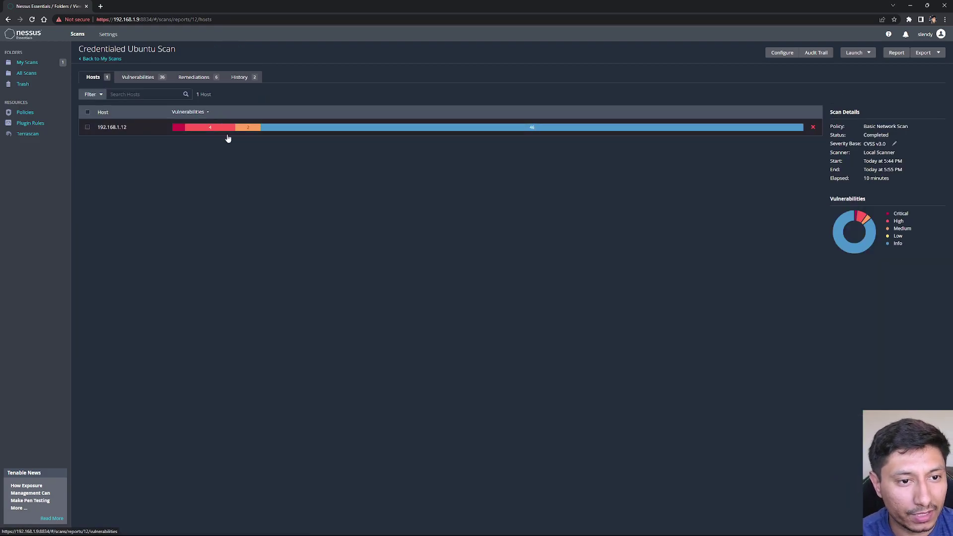
click(176, 78)
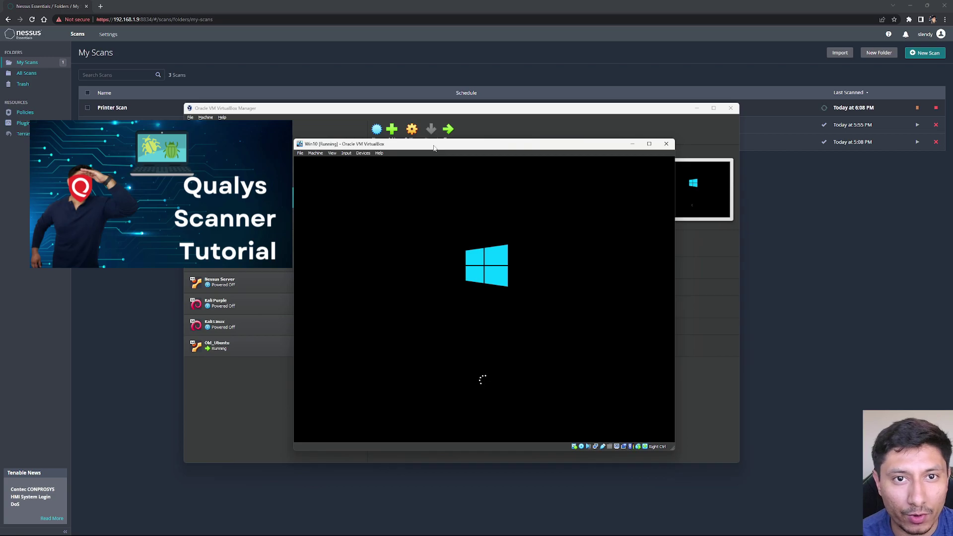
Move the booting Win10 VM window to the right and bring the Nessus scan list forward.
drag(433, 147, 556, 149)
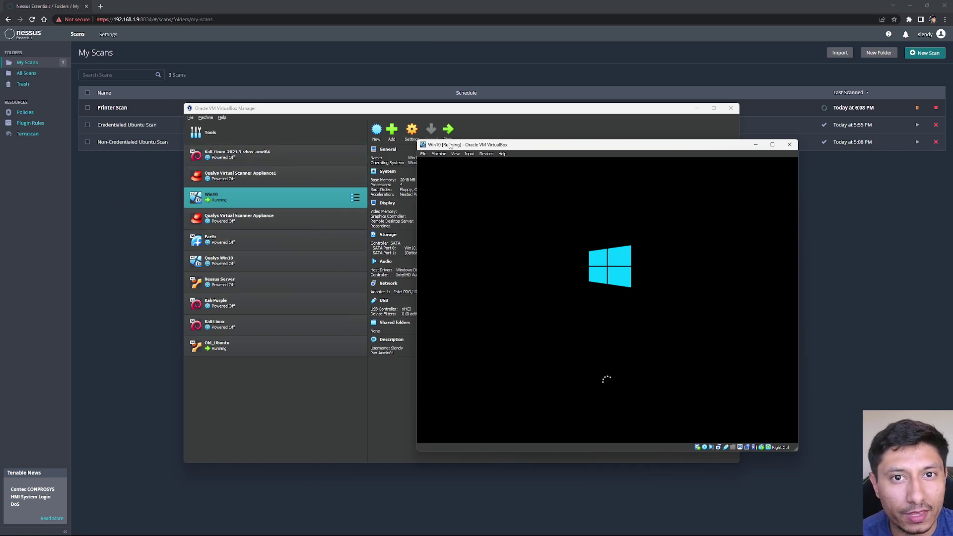
drag(449, 145, 480, 152)
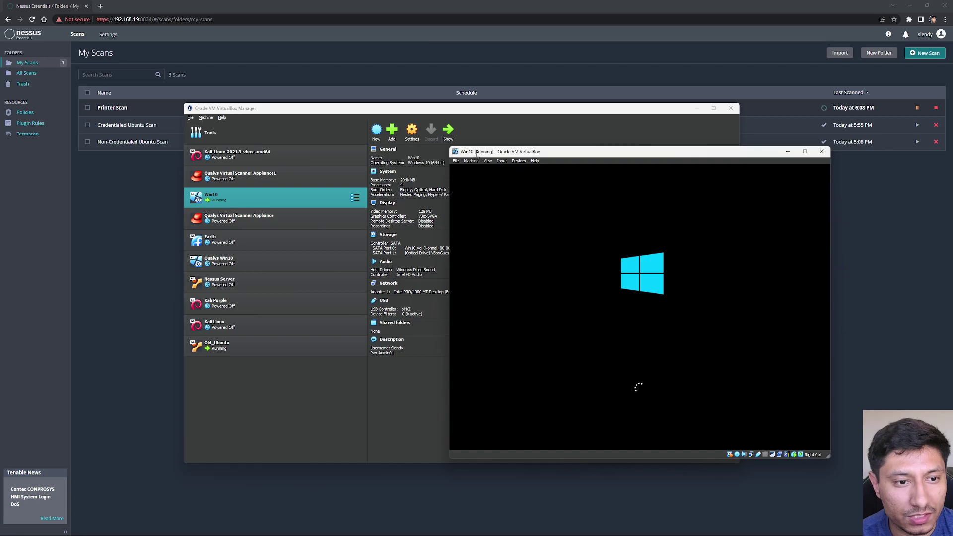
click(139, 199)
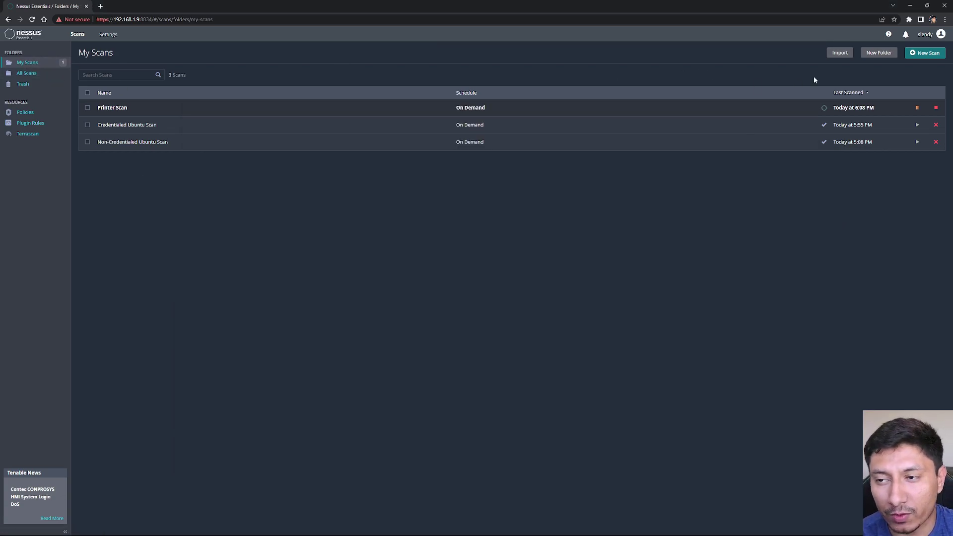
Begin a new Basic Network Scan, fill in its targets, and show its Credentials page.
click(924, 53)
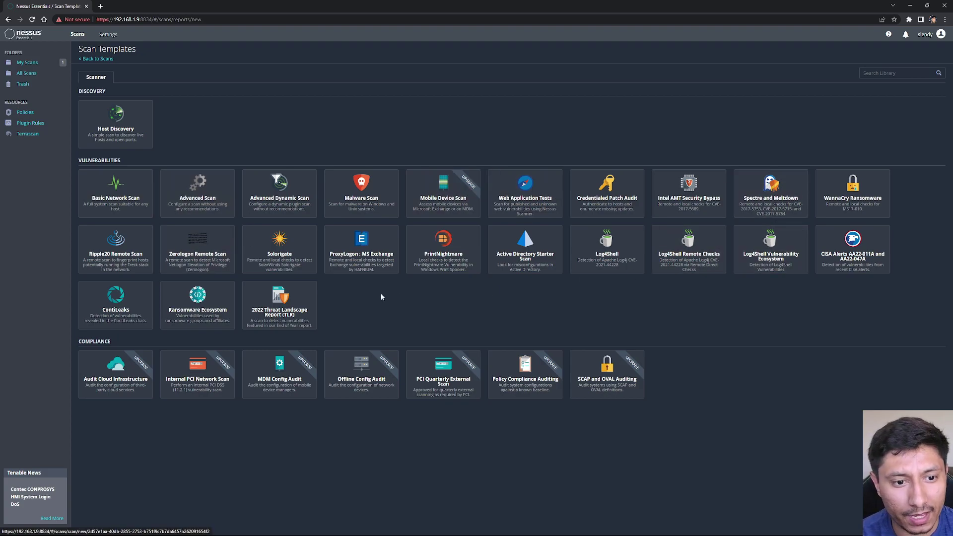
click(113, 203)
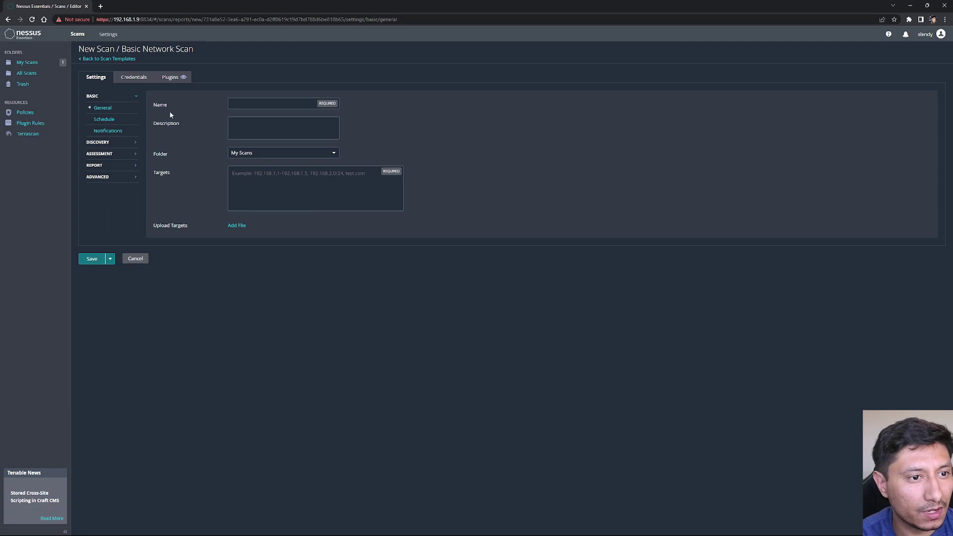
click(263, 191)
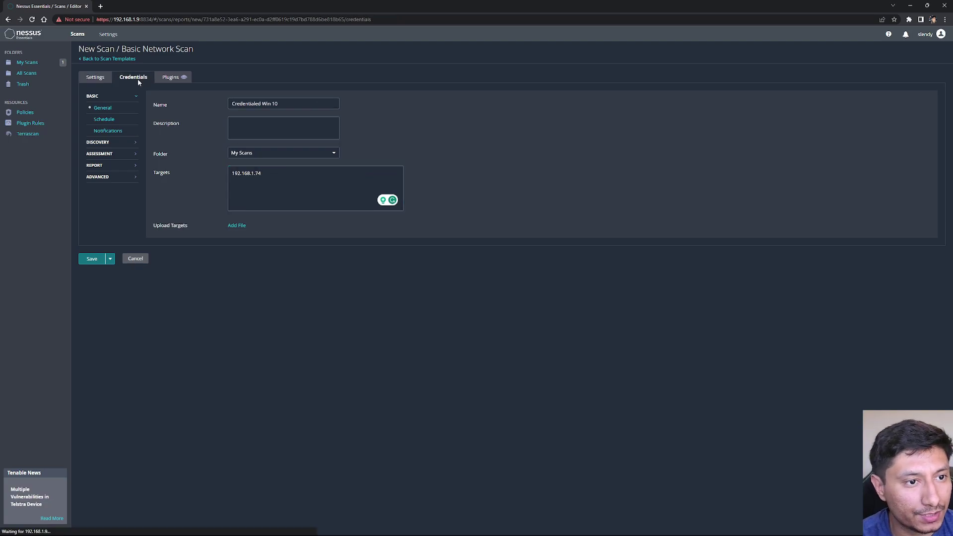
click(137, 78)
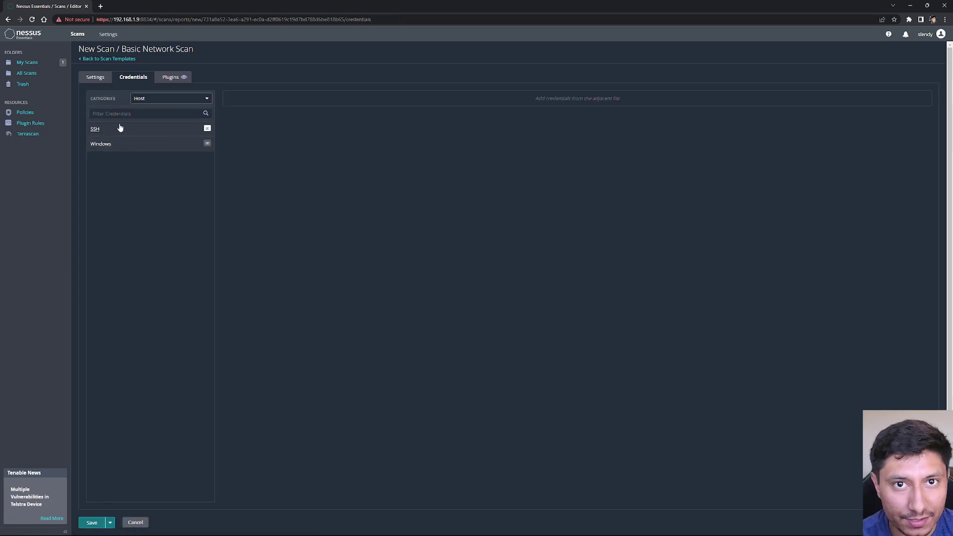
Add Windows host credentials with the account username and password, and save the Credentialed Win 10 scan.
click(111, 148)
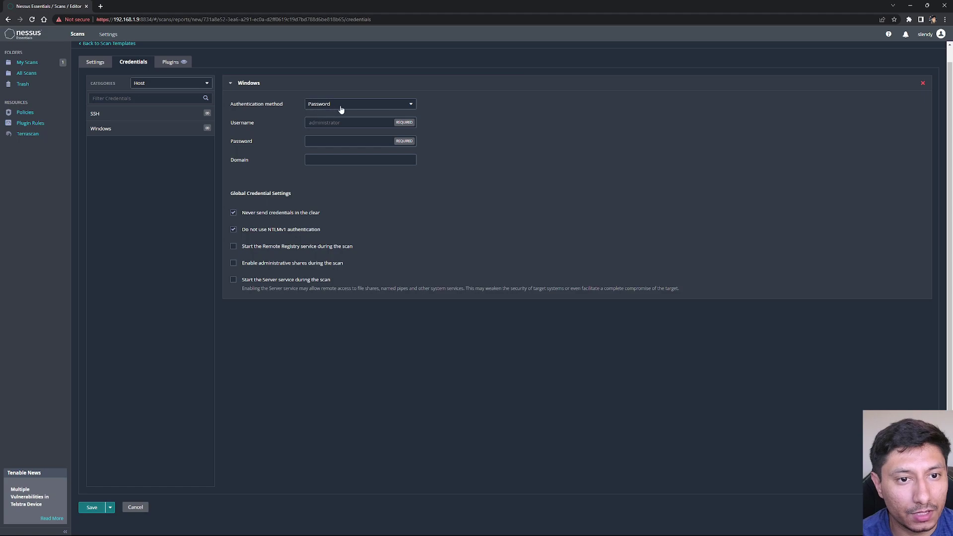
click(345, 124)
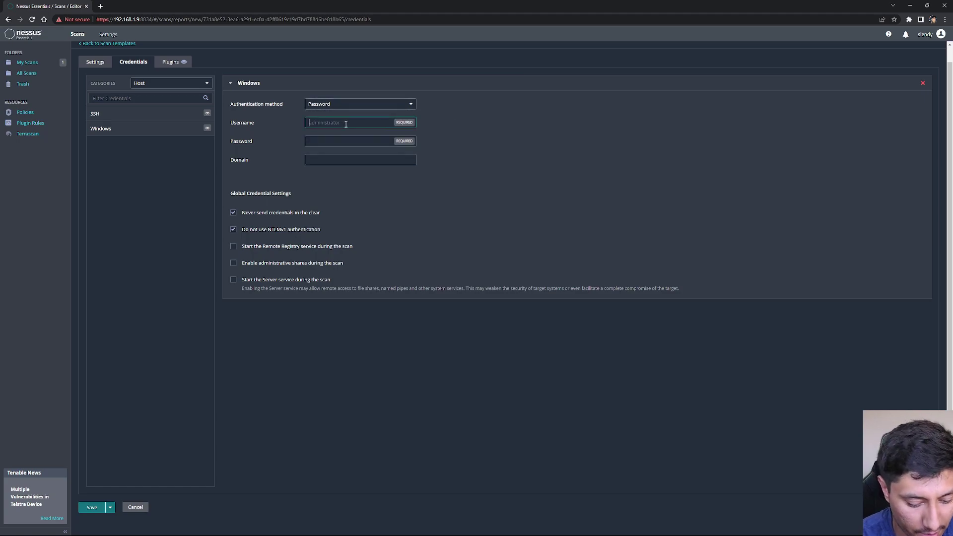
text(Slendy)
key(Tab)
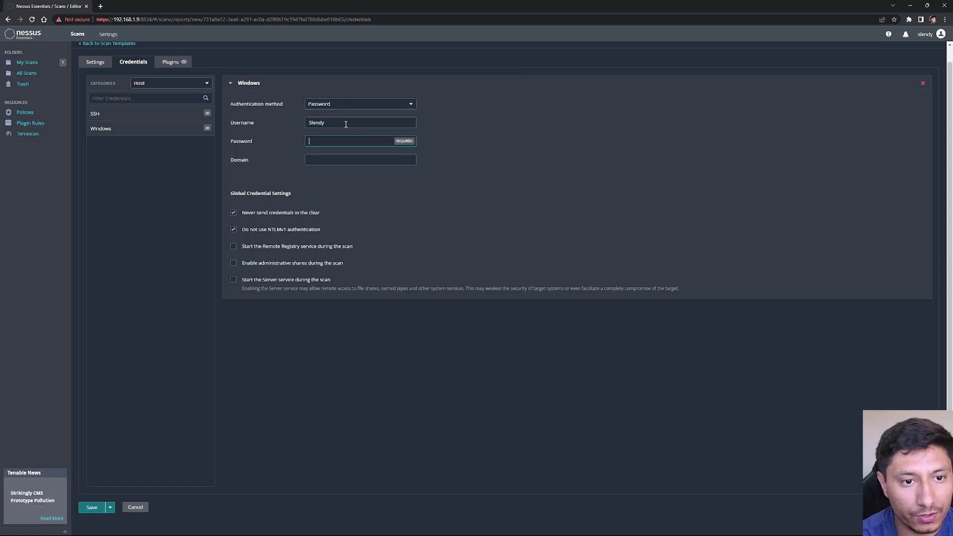
text(•••••••)
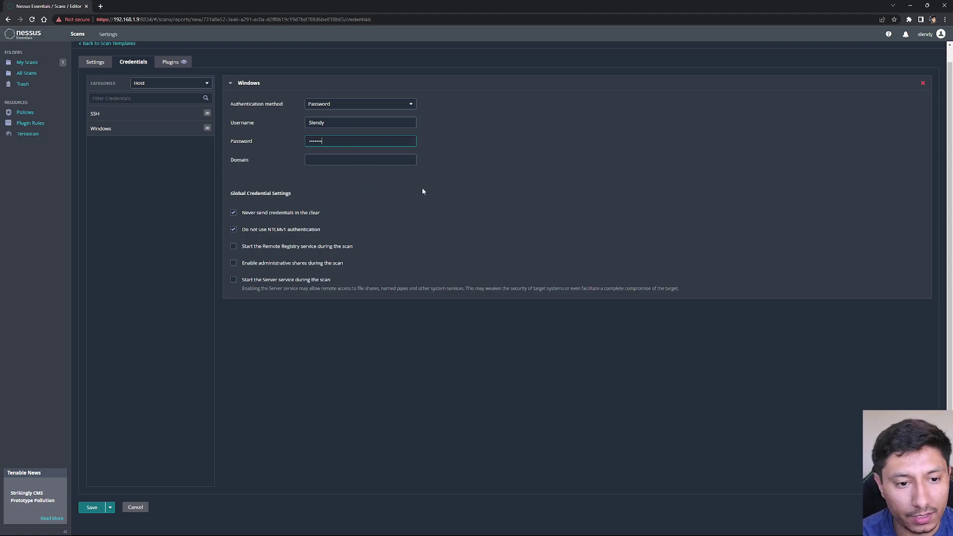
click(92, 507)
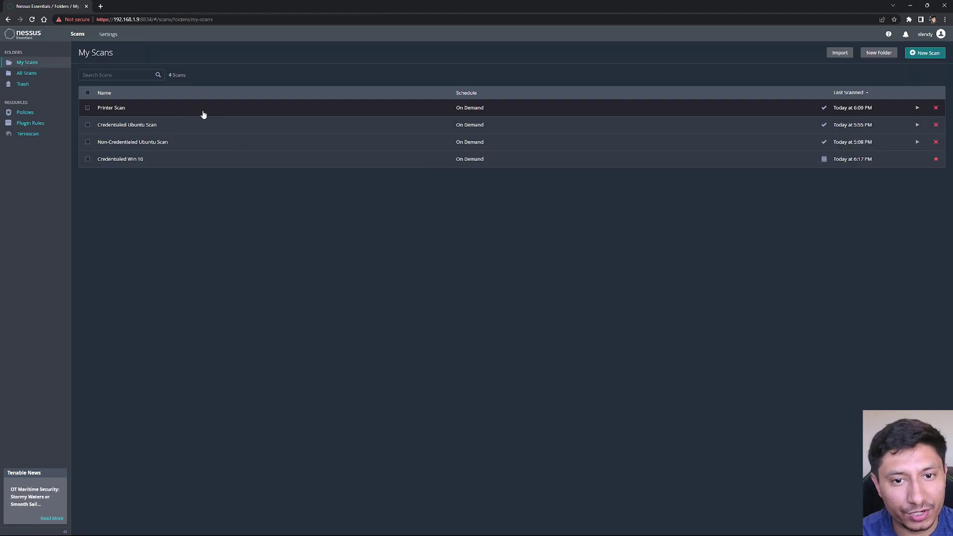
Inspect the Printer Scan's TLS Version 1.0 Protocol Detection finding, then return to My Scans.
click(549, 110)
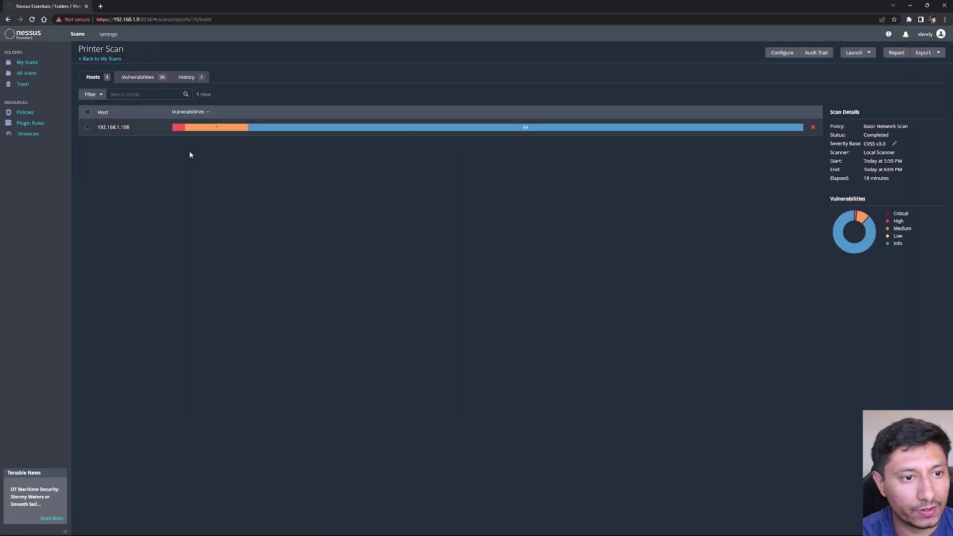
click(142, 78)
scroll(257, 312, down, 2)
scroll(269, 397, up, 2)
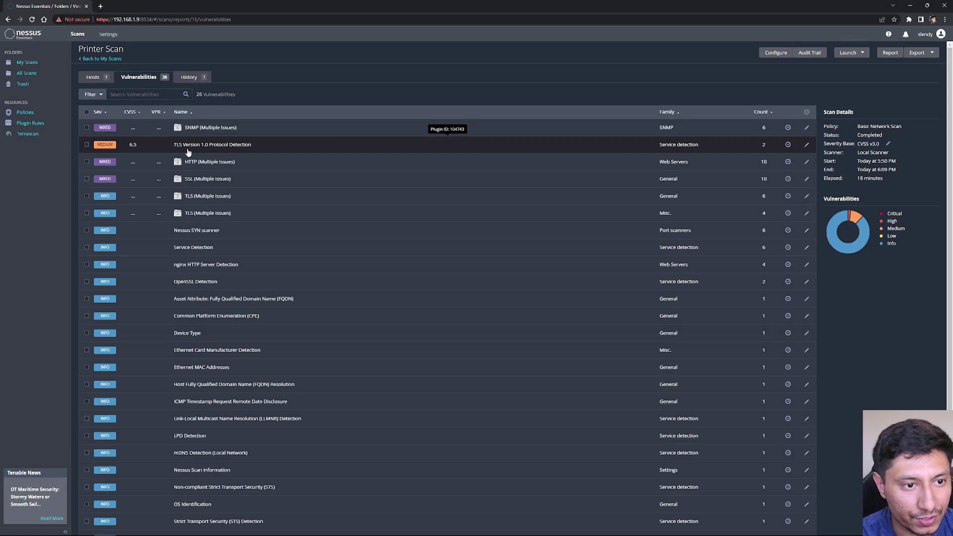
click(209, 149)
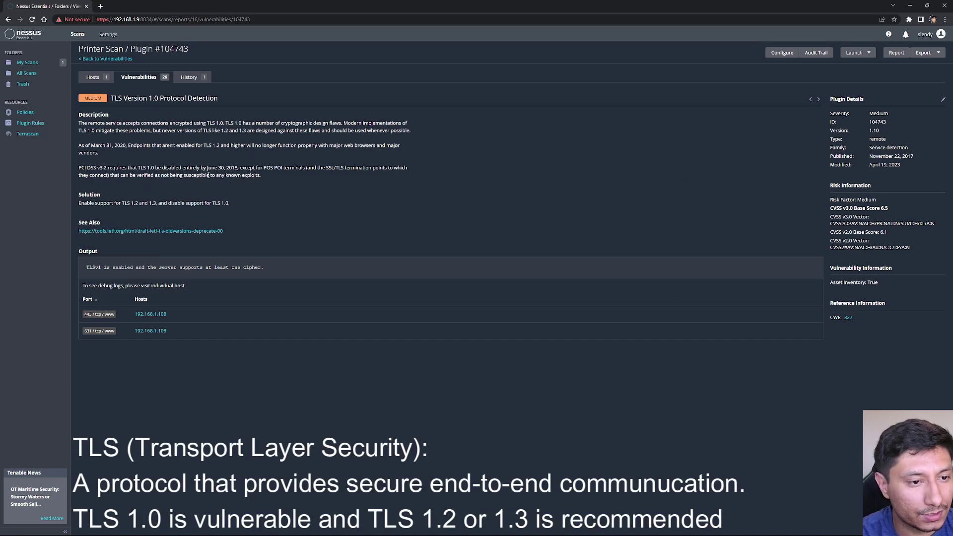
click(93, 76)
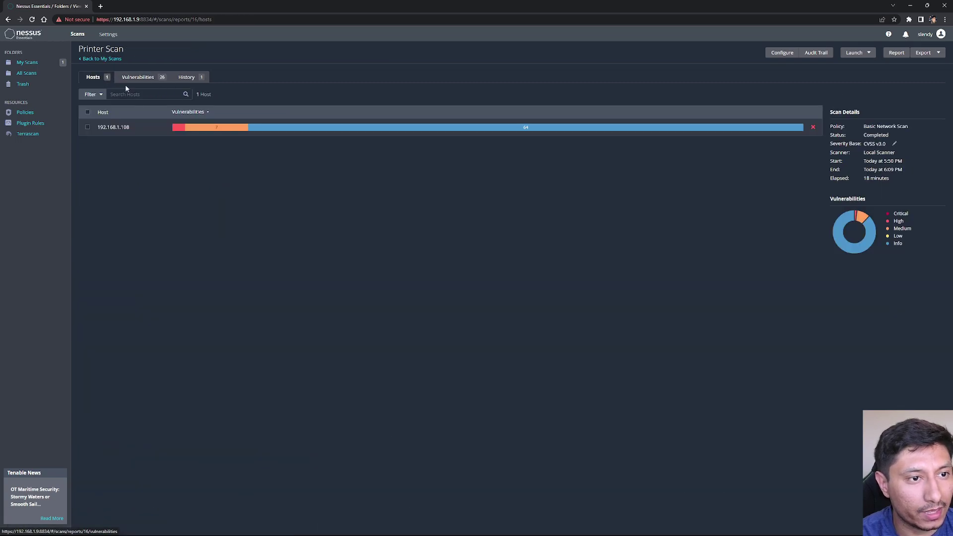
click(99, 59)
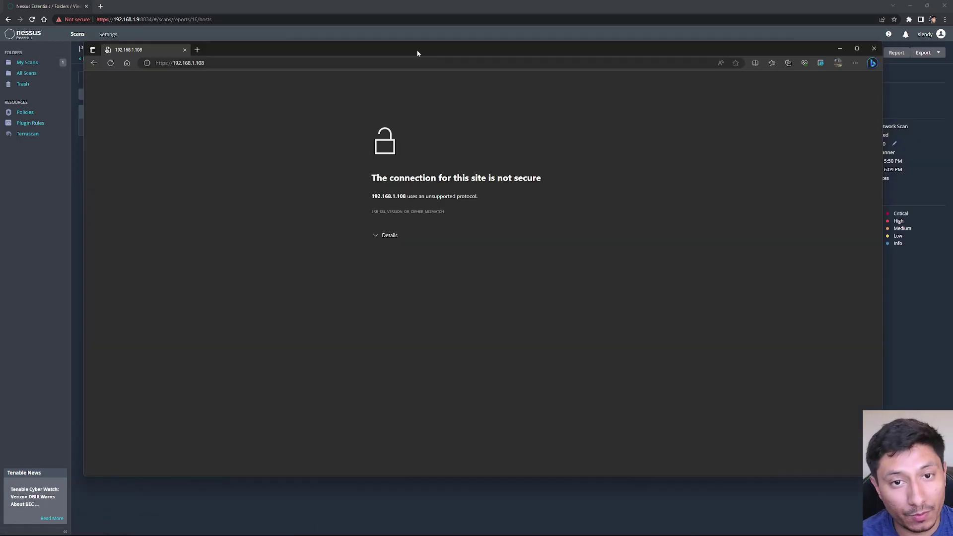
Reload the printer's page tab in Internet Explorer mode.
drag(417, 54, 388, 60)
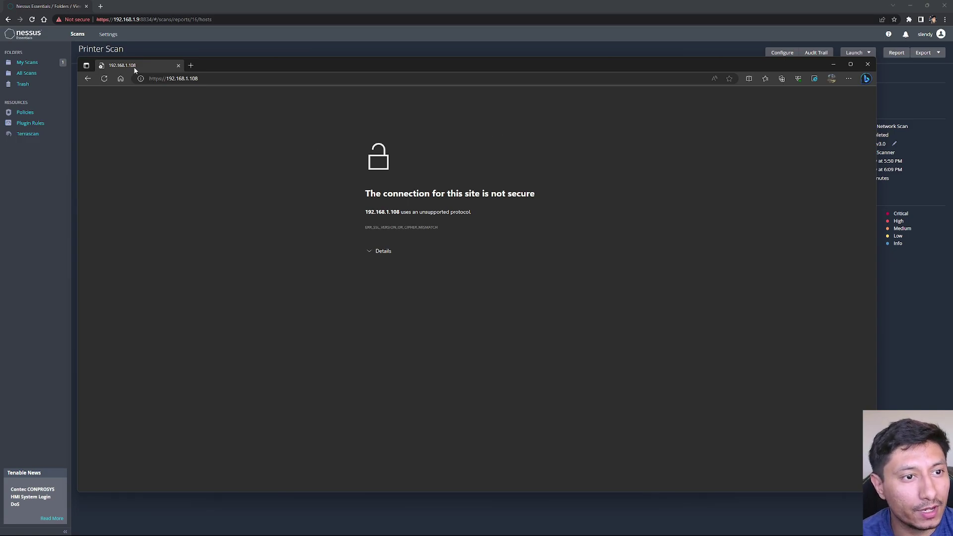
right_click(150, 64)
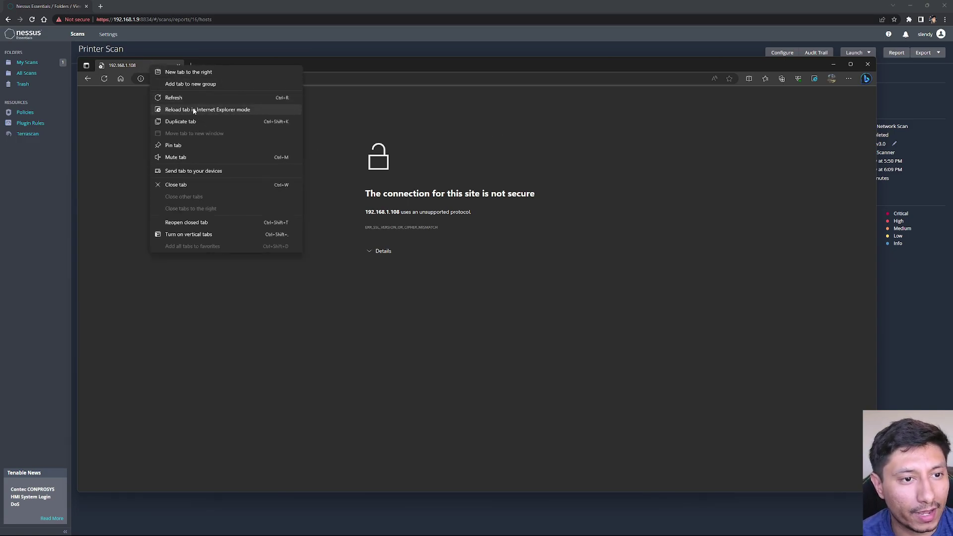
click(193, 110)
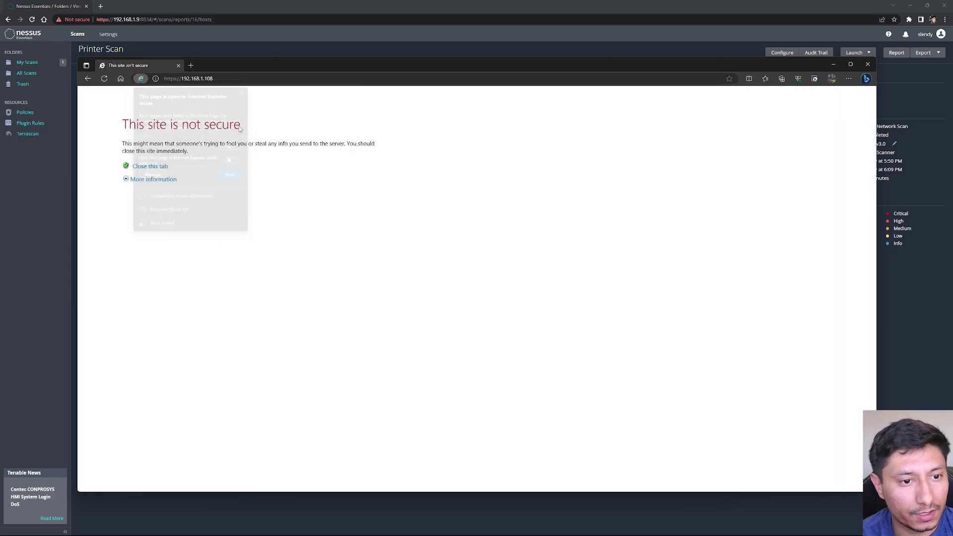
Bypass the certificate warning and open the HP OfficeJet Pro 9010 Network section.
click(162, 197)
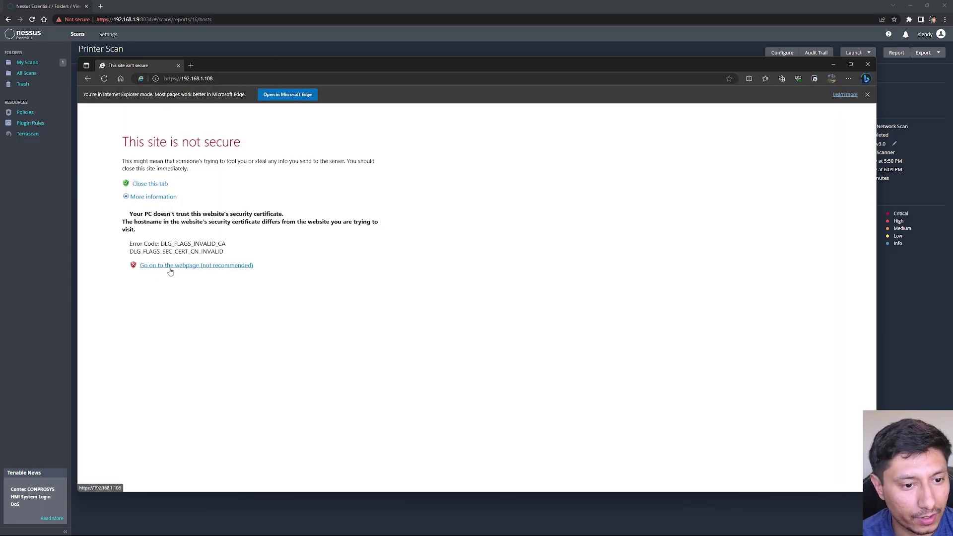
click(170, 265)
drag(316, 63, 313, 50)
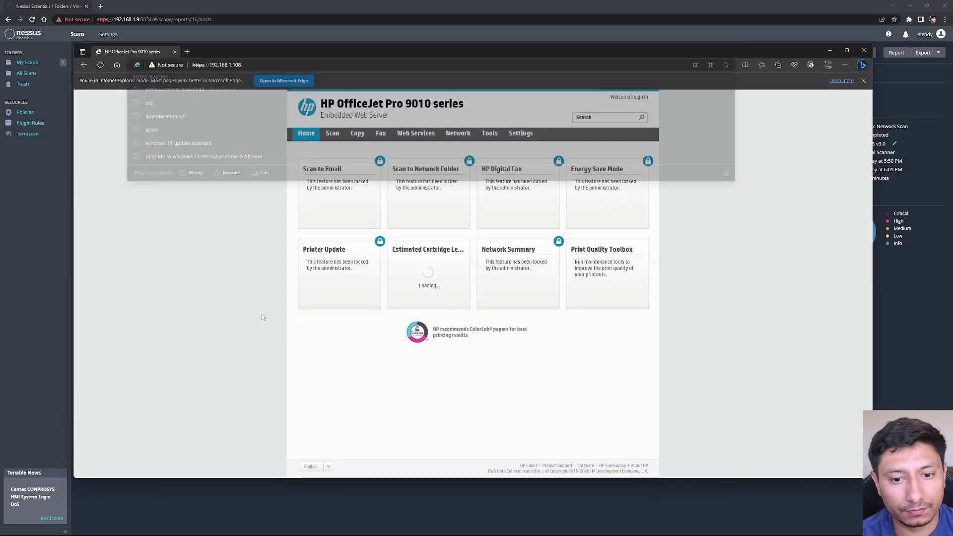
click(461, 137)
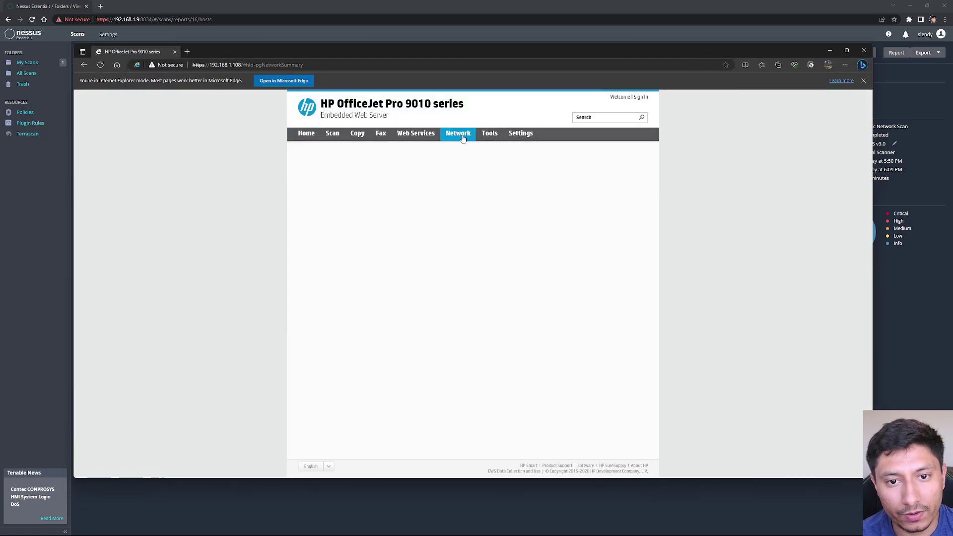
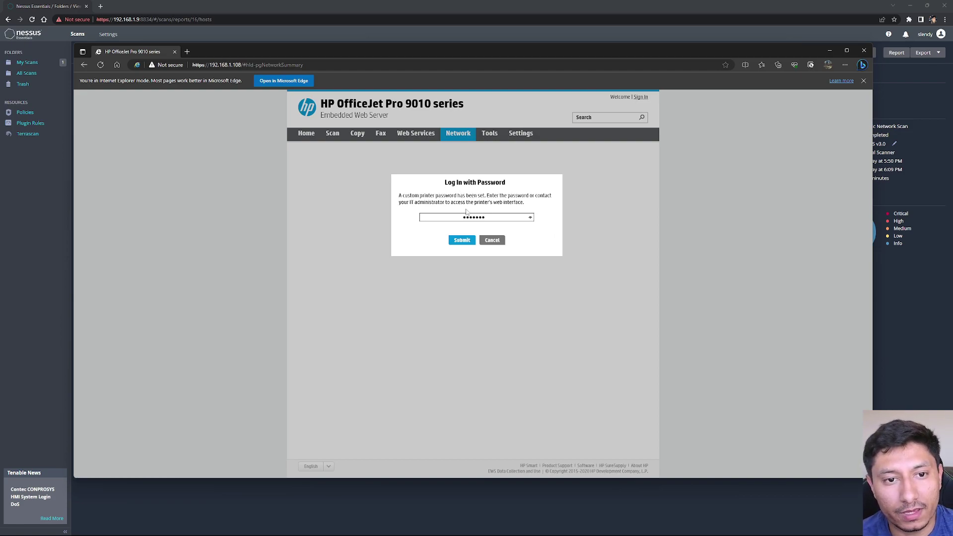
Sign in to the HP Embedded Web Server with the printer password and expand Network Security.
click(462, 242)
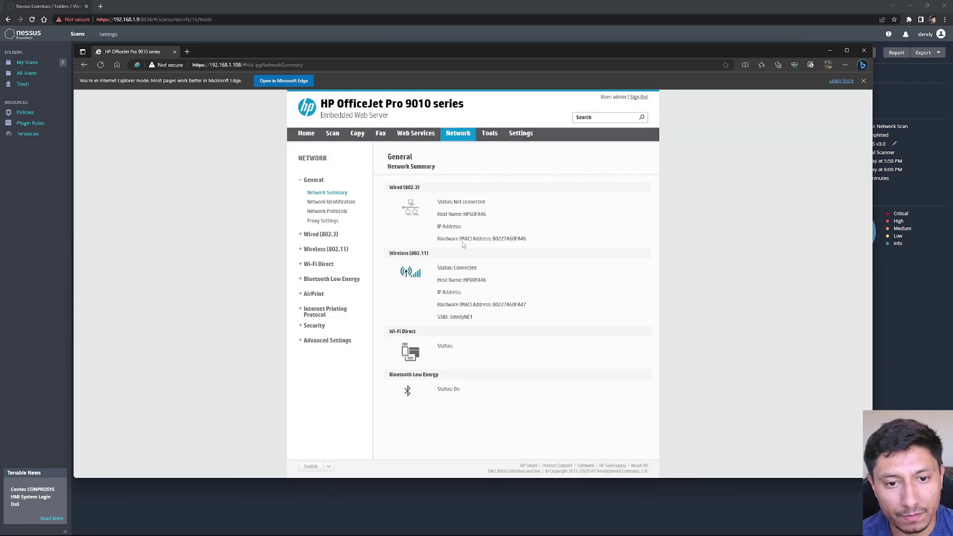
click(313, 326)
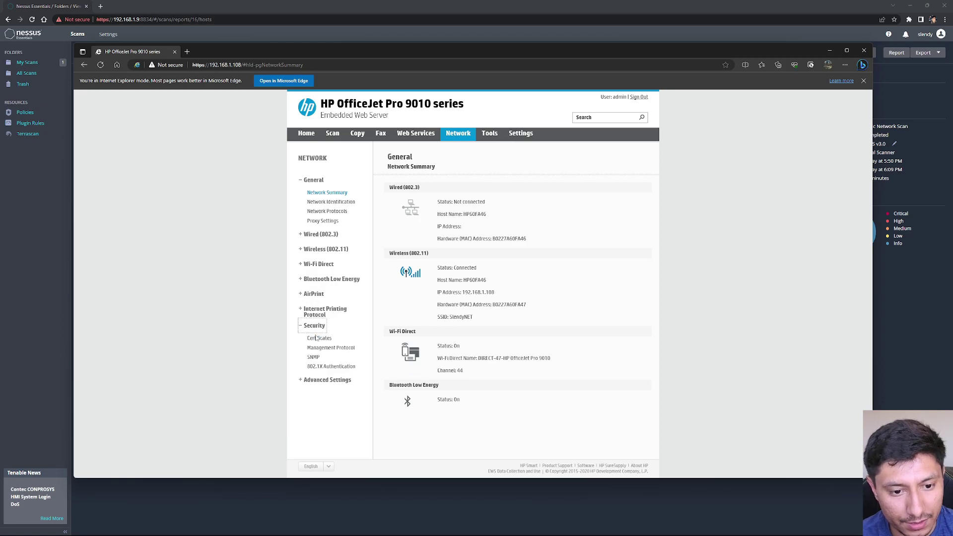
In Management Protocol, disable TLS 1.0 and enable TLS 1.2.
click(317, 348)
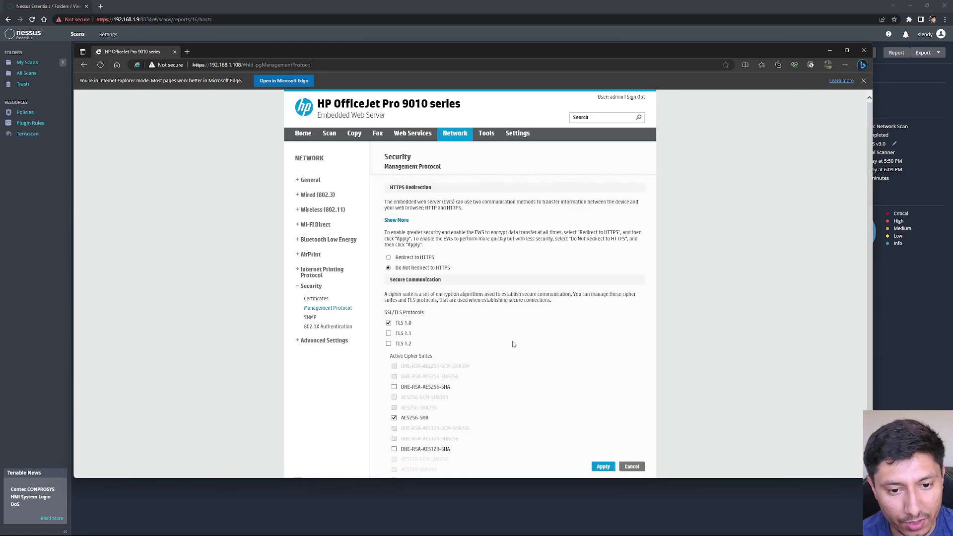
scroll(476, 258, down, 1)
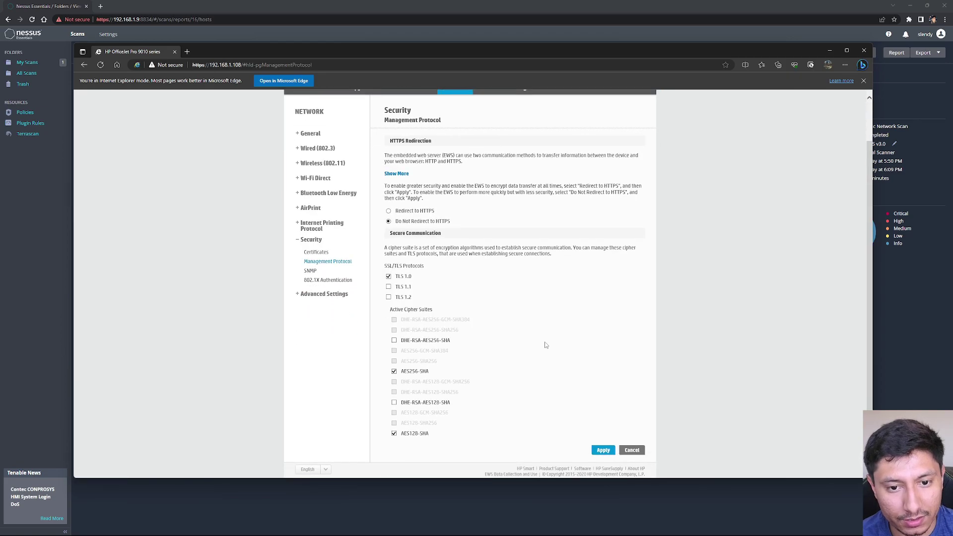
click(388, 276)
click(388, 297)
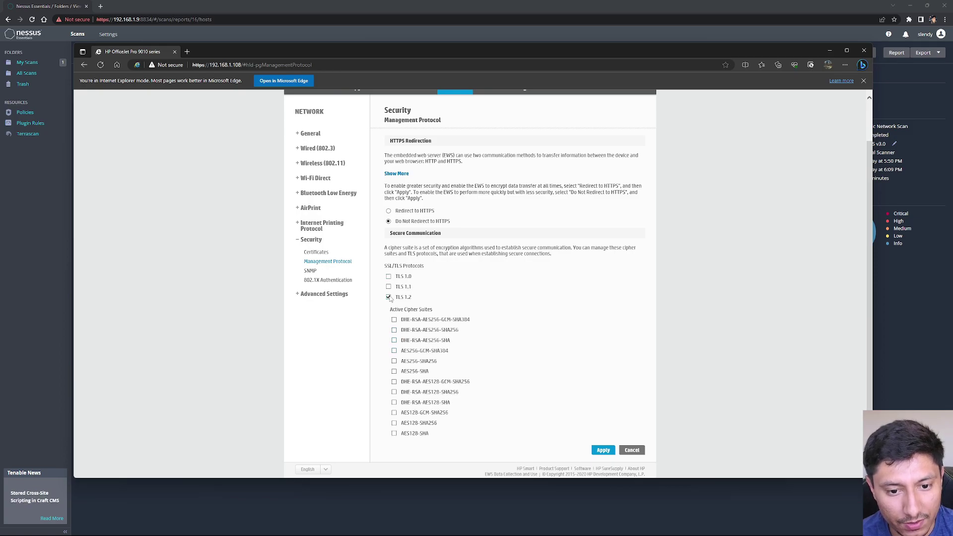
Enable all twelve active cipher suites, from DHE-RSA-AES256-GCM-SHA384 through AES128-SHA.
click(394, 319)
click(394, 330)
click(394, 341)
click(394, 351)
click(394, 361)
click(394, 371)
click(394, 382)
click(394, 392)
click(394, 402)
click(394, 413)
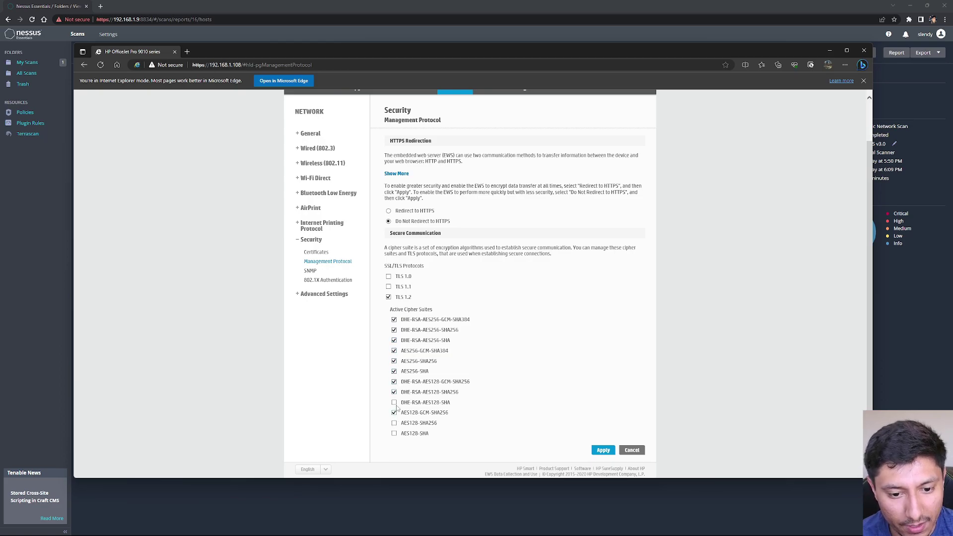
click(394, 423)
click(394, 434)
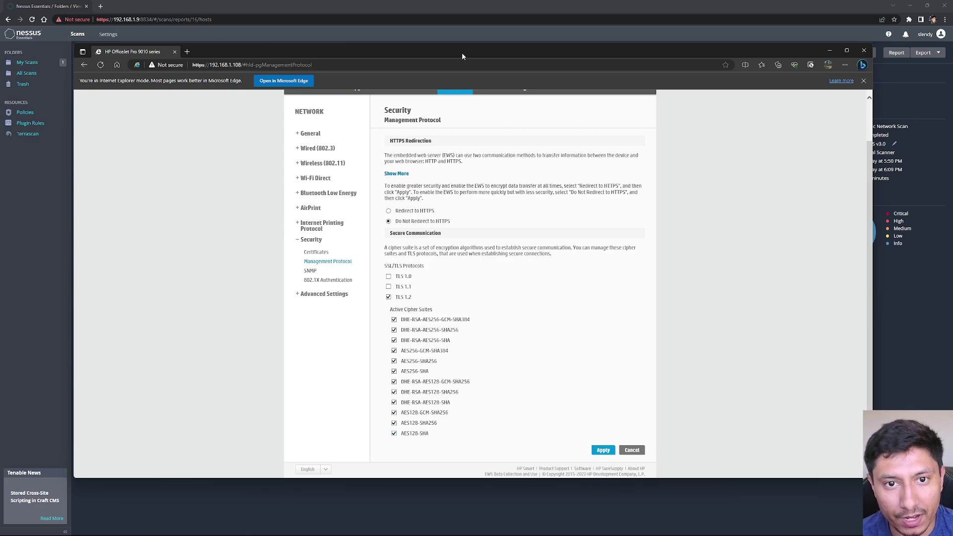
Apply the new TLS and cipher settings, confirm the saved notice, and return to Nessus.
drag(442, 50, 464, 48)
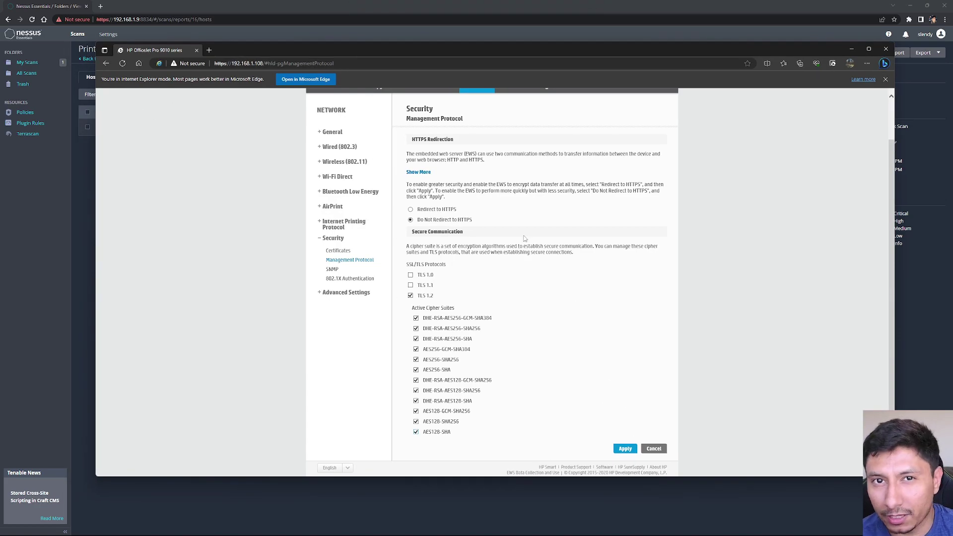
click(624, 449)
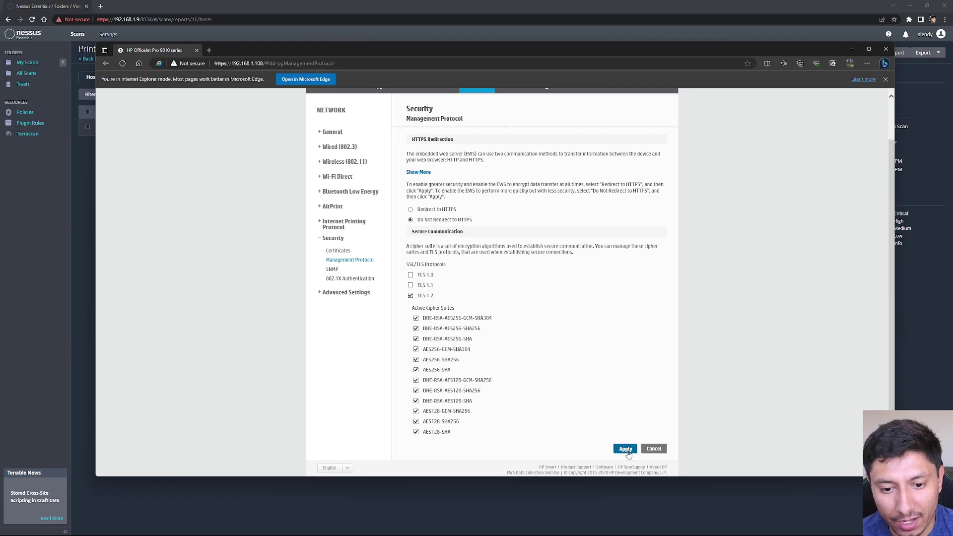
click(659, 242)
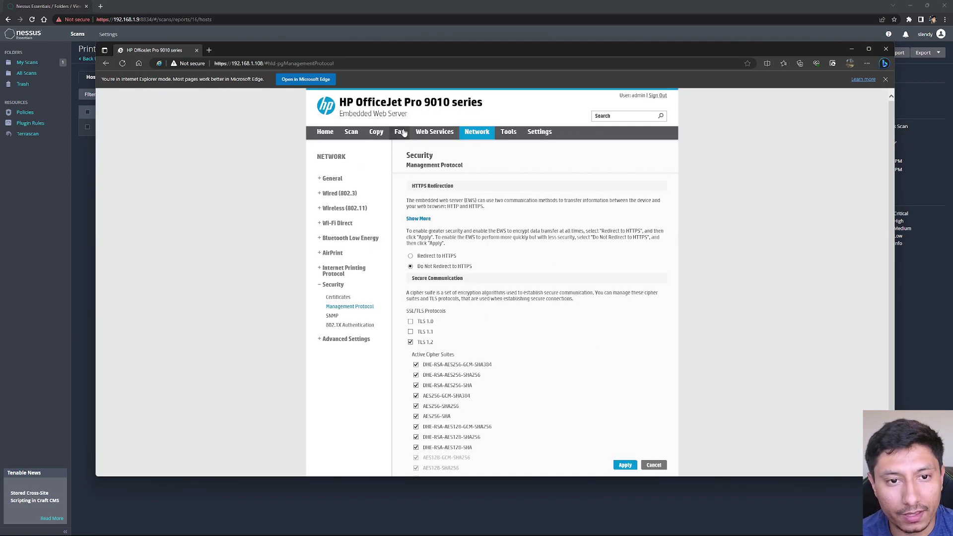
drag(340, 38, 287, 68)
Load the printer page at 192.168.1.108 past the certificate warning, then close that tab.
click(263, 293)
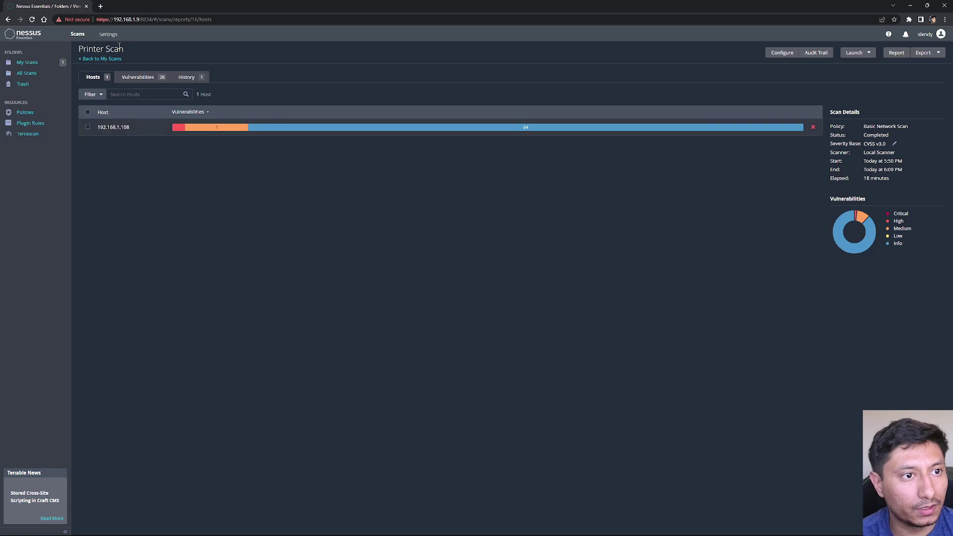
click(100, 6)
text(192.16)
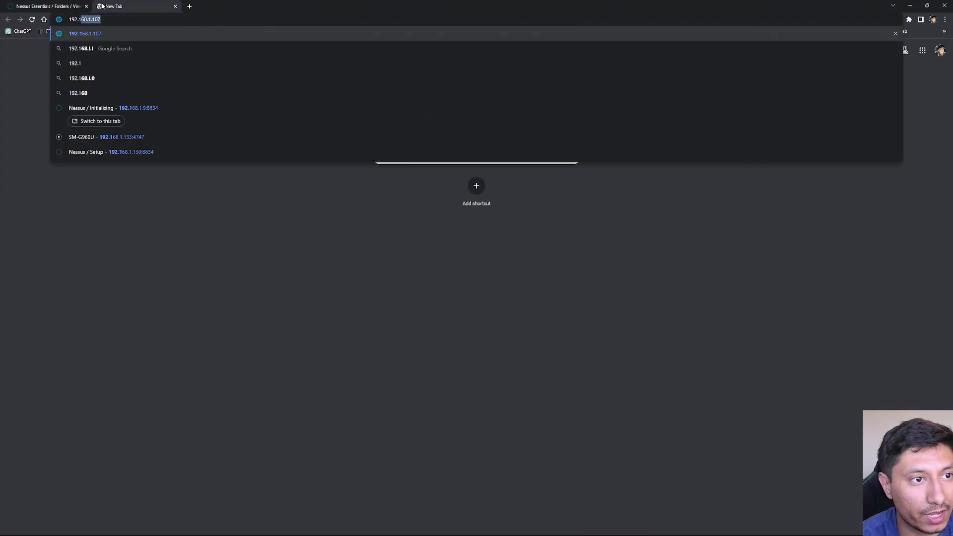
text(8.1.1)
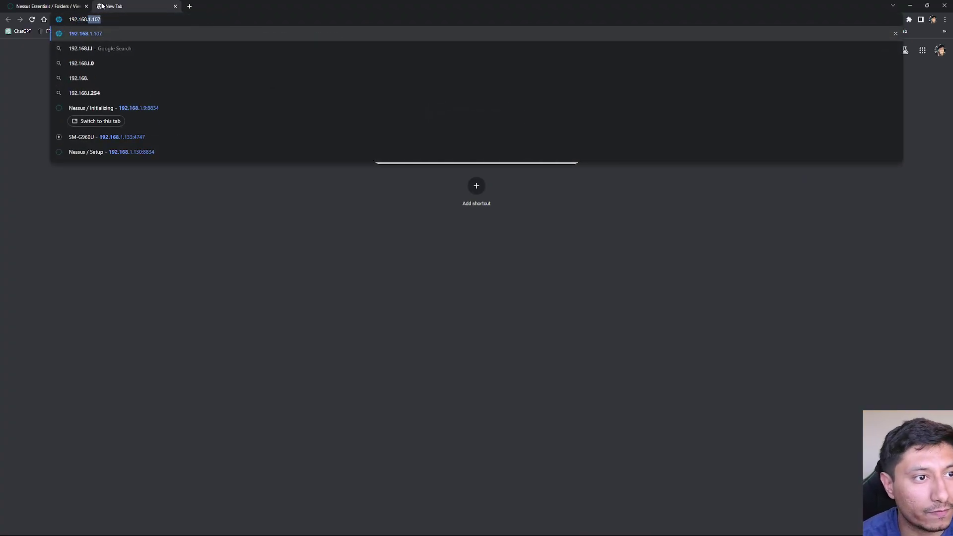
text(08)
key(Return)
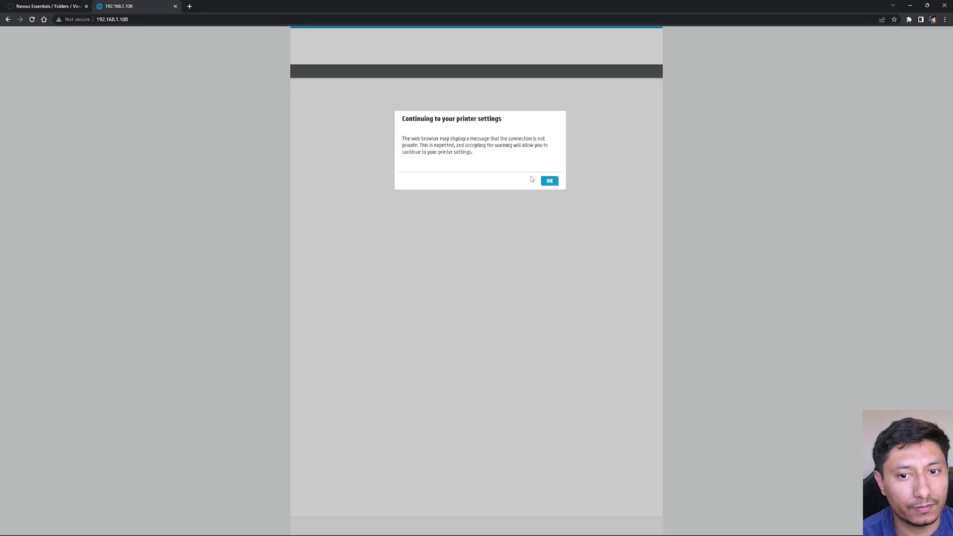
click(547, 181)
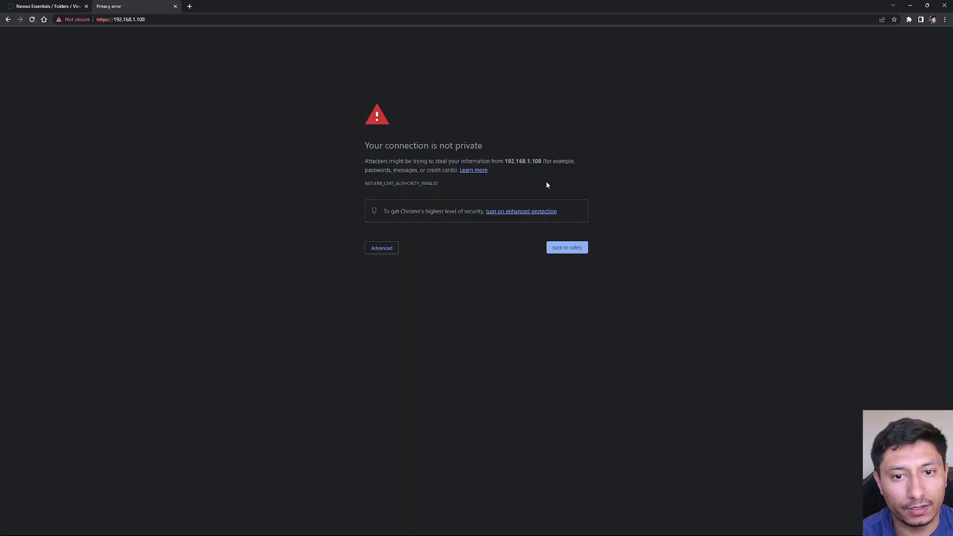
click(375, 253)
click(385, 305)
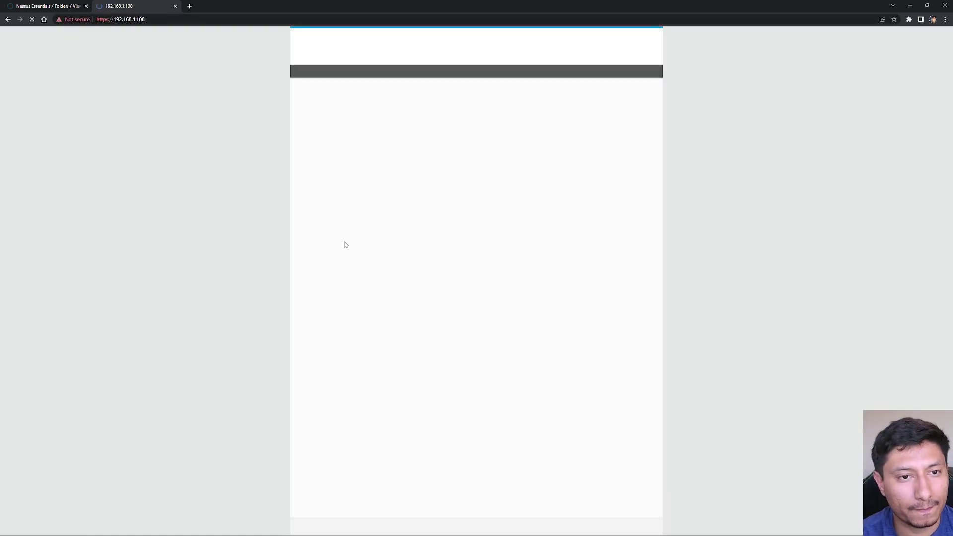
click(174, 6)
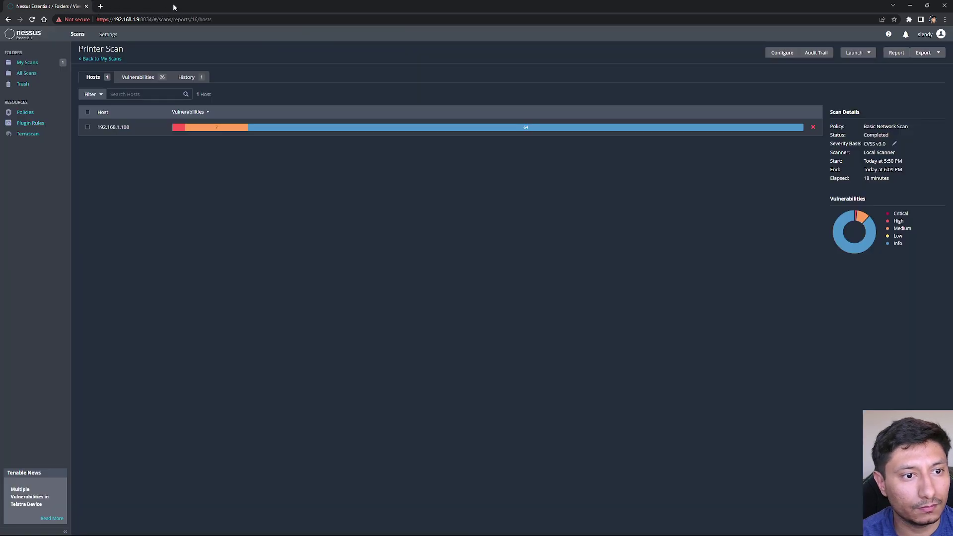
Open the Printer Scan's vulnerabilities and expand the SNMP (Multiple Issues) group.
click(100, 59)
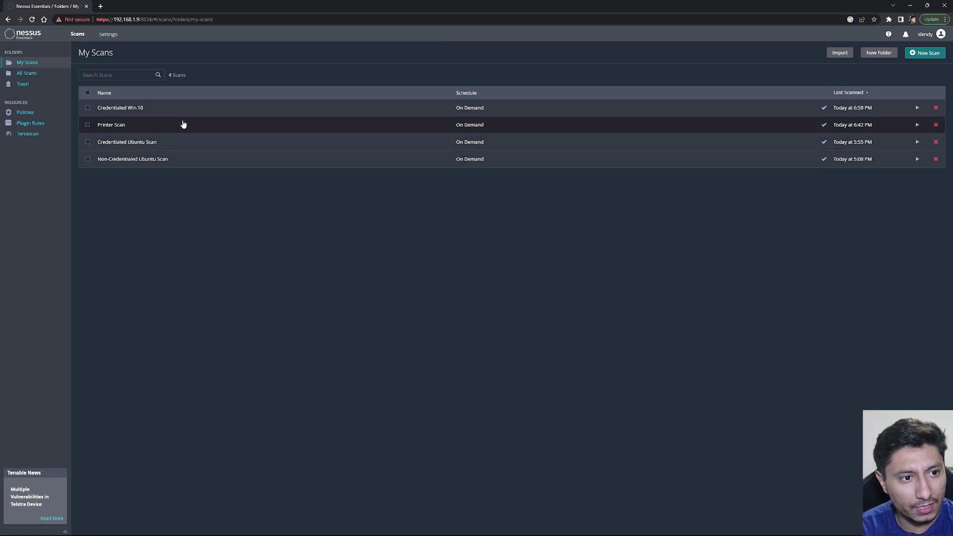
click(182, 124)
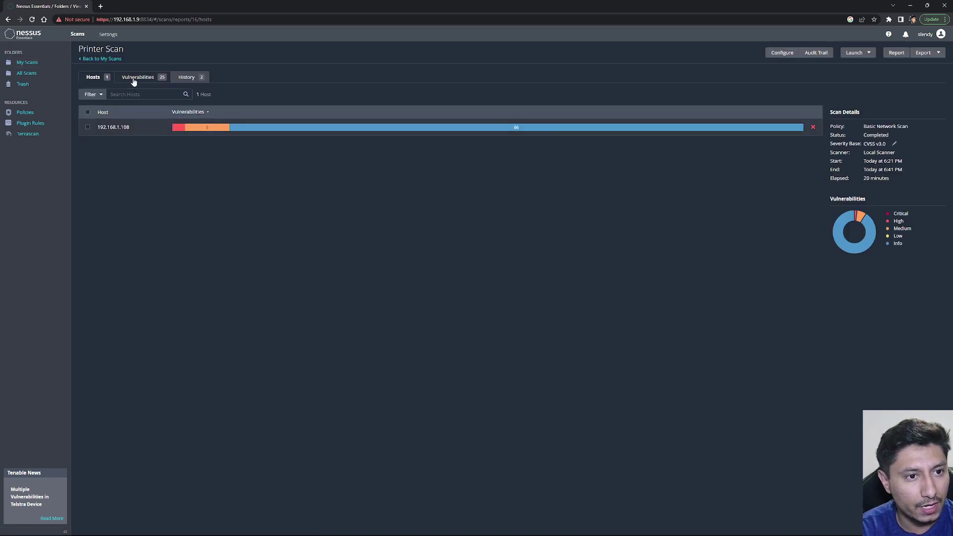
click(151, 83)
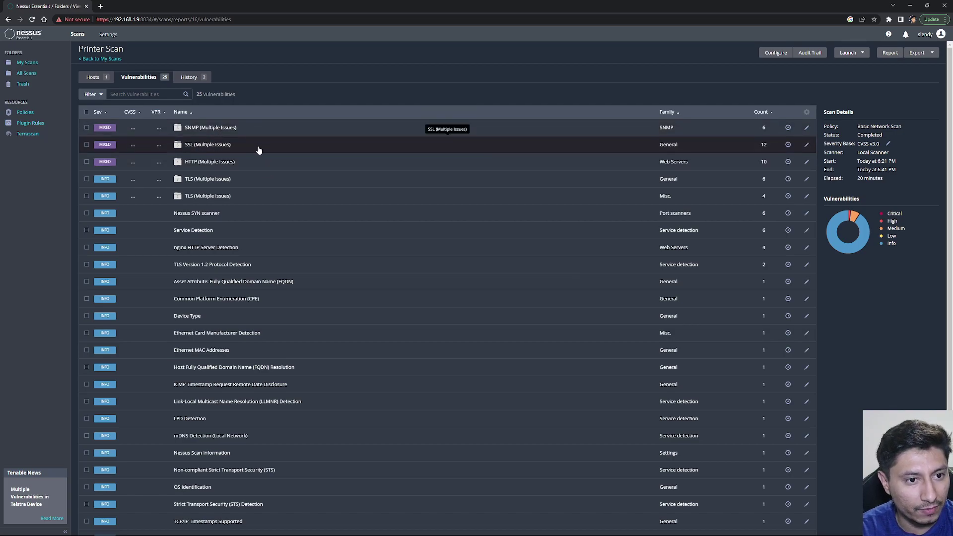
click(209, 130)
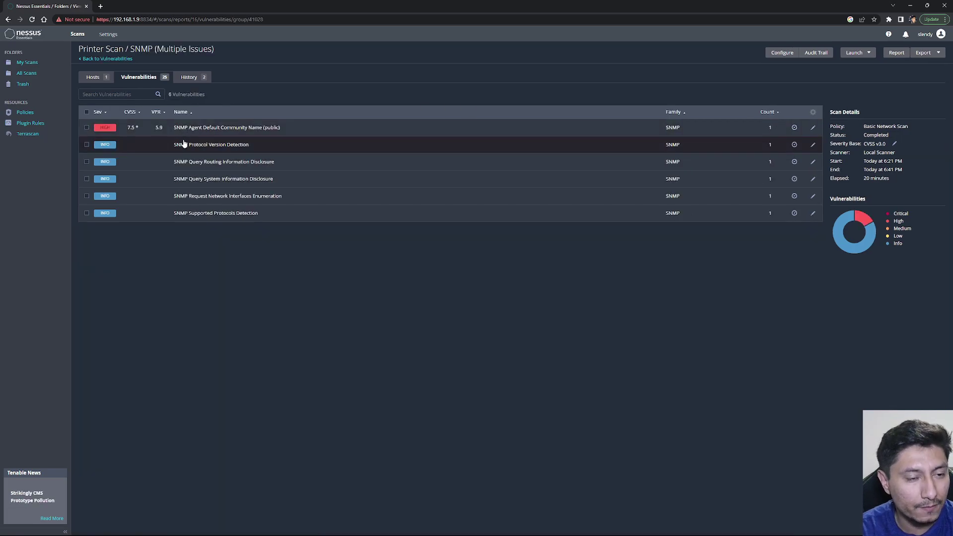
Read the SNMP Agent Default Community Name finding's disable-SNMP solution, then return to My Scans.
click(188, 128)
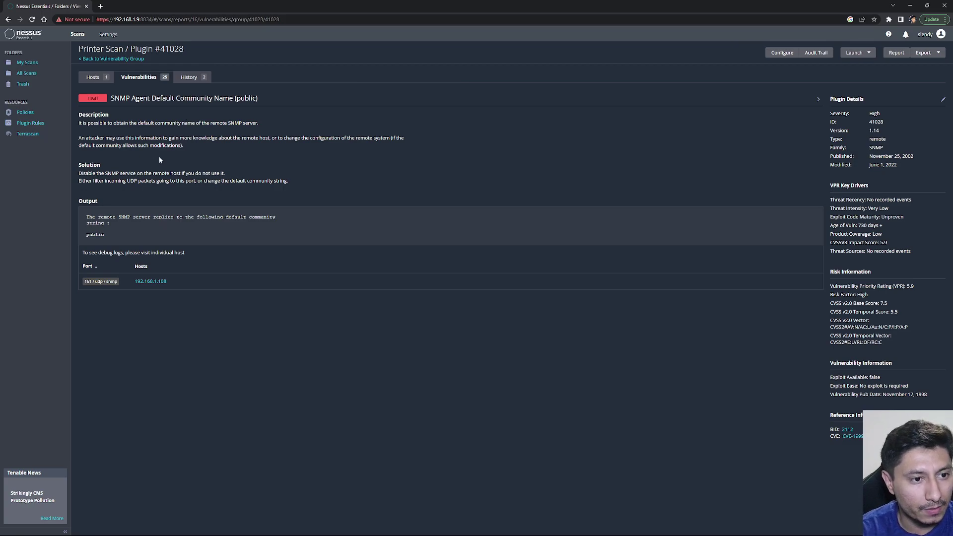
drag(106, 172, 187, 171)
click(187, 171)
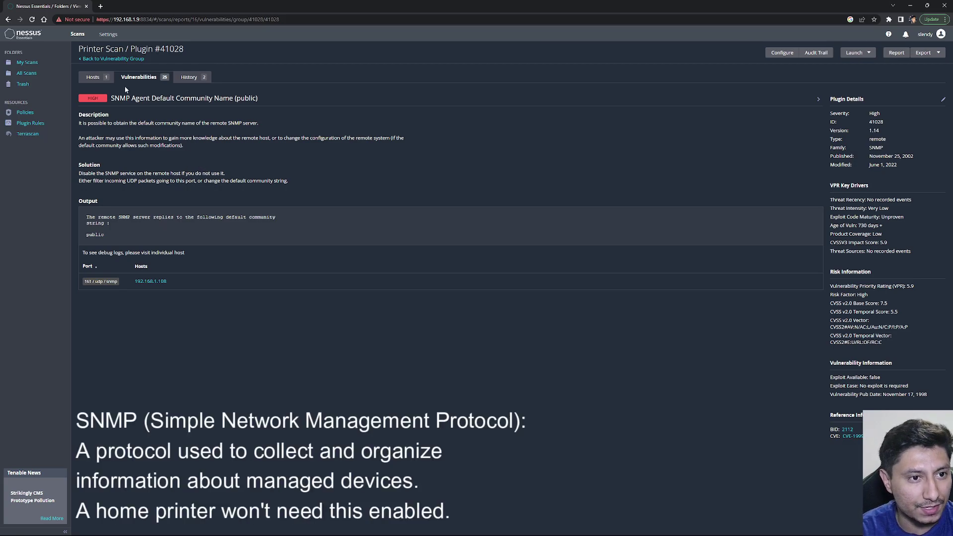
click(119, 60)
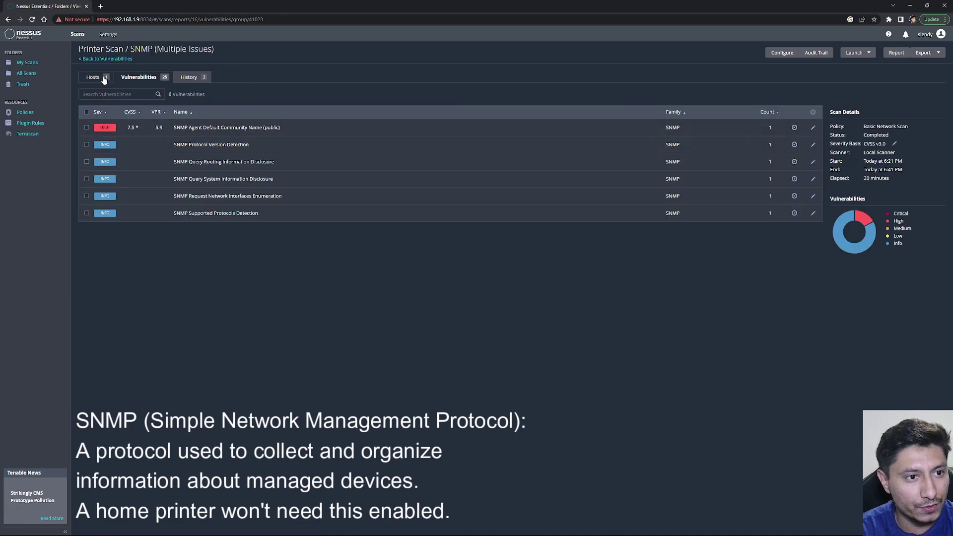
click(115, 60)
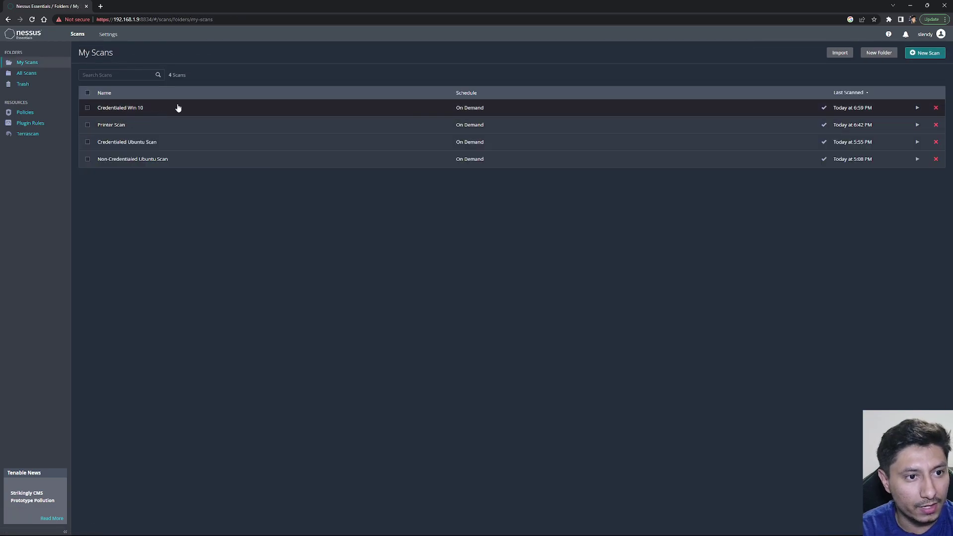
Review the Credentialed Win 10 scan's Mozilla Firefox findings group.
click(277, 115)
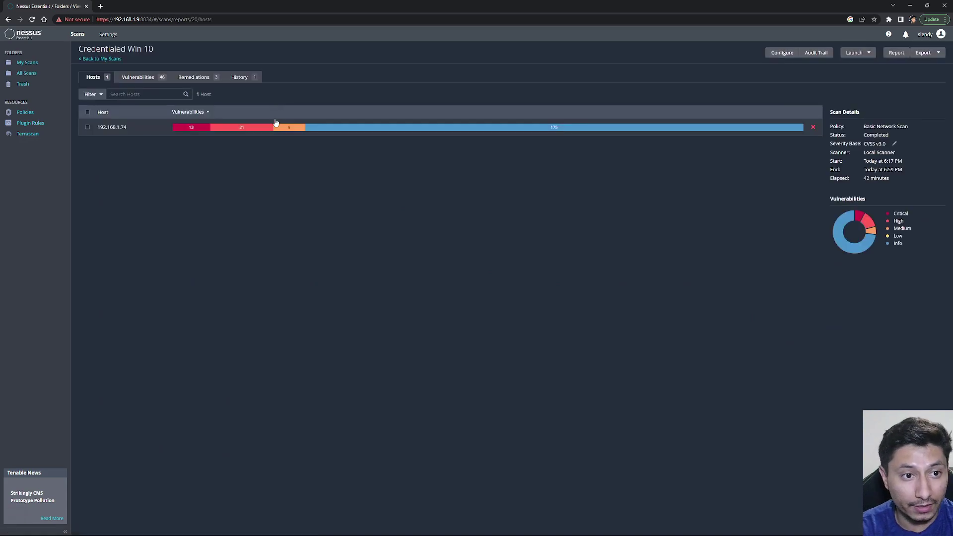
click(163, 79)
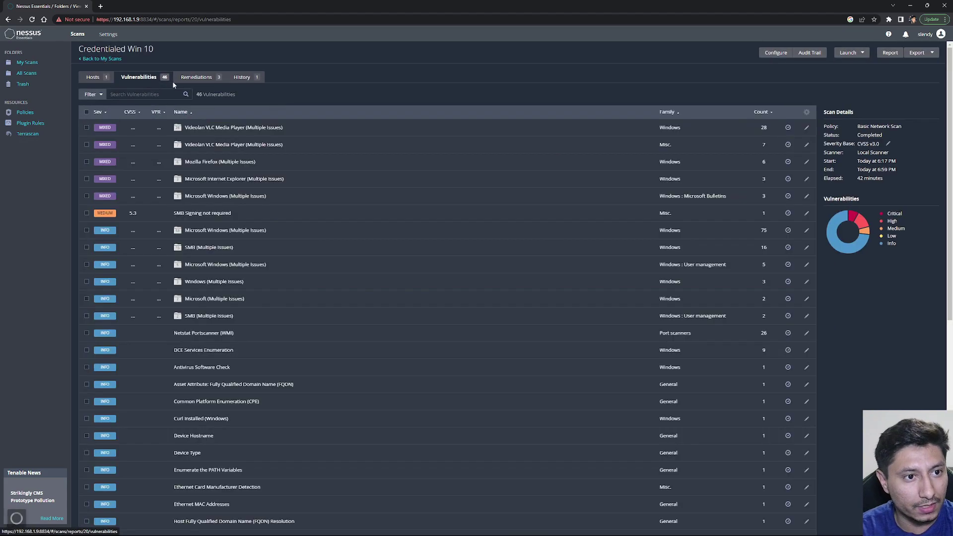
click(262, 162)
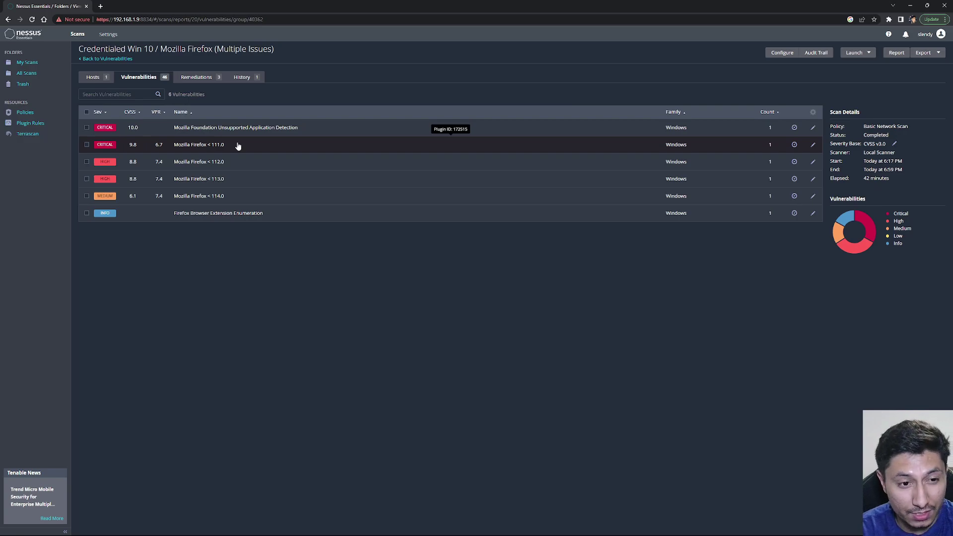
click(122, 77)
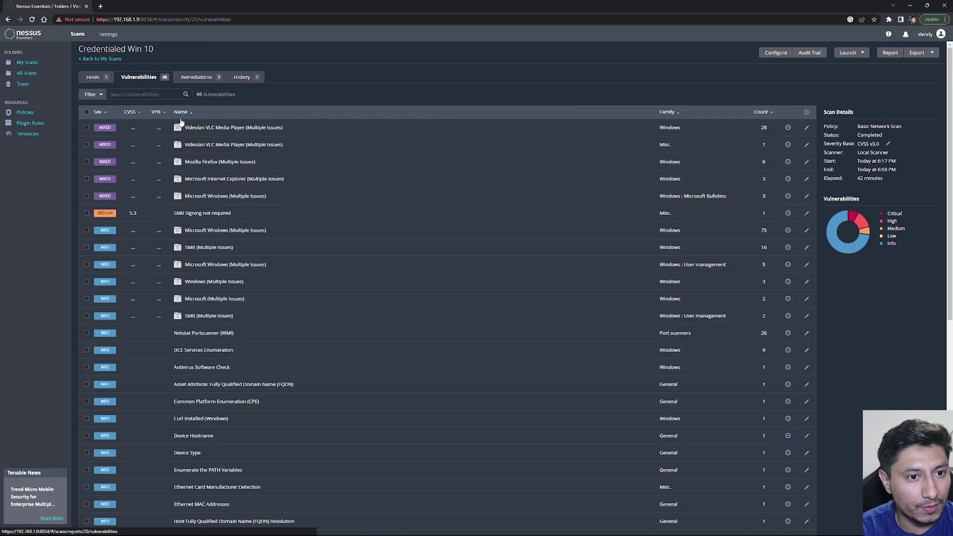
Browse the Videolan VLC Media Player group's 28 vulnerabilities, many critical.
click(231, 129)
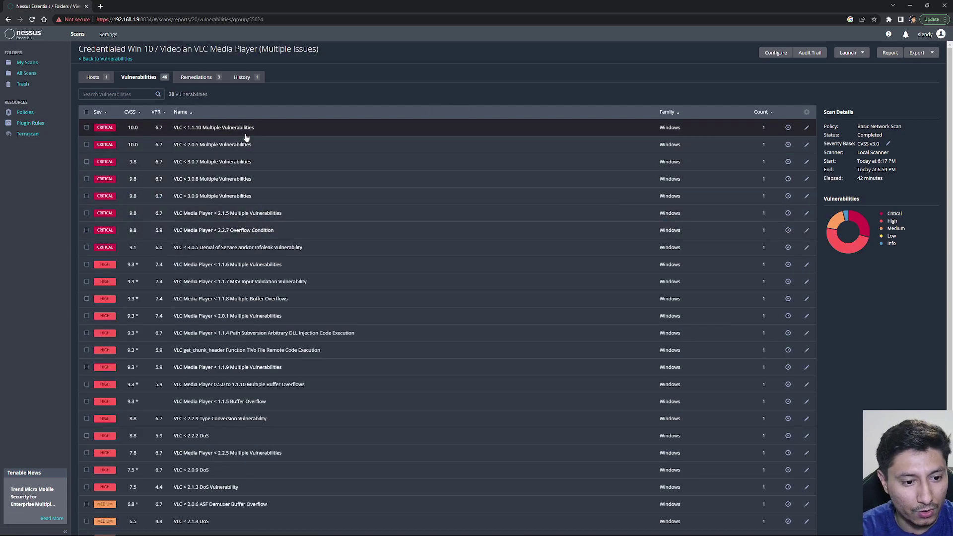
scroll(248, 387, down, 1)
scroll(248, 387, down, 3)
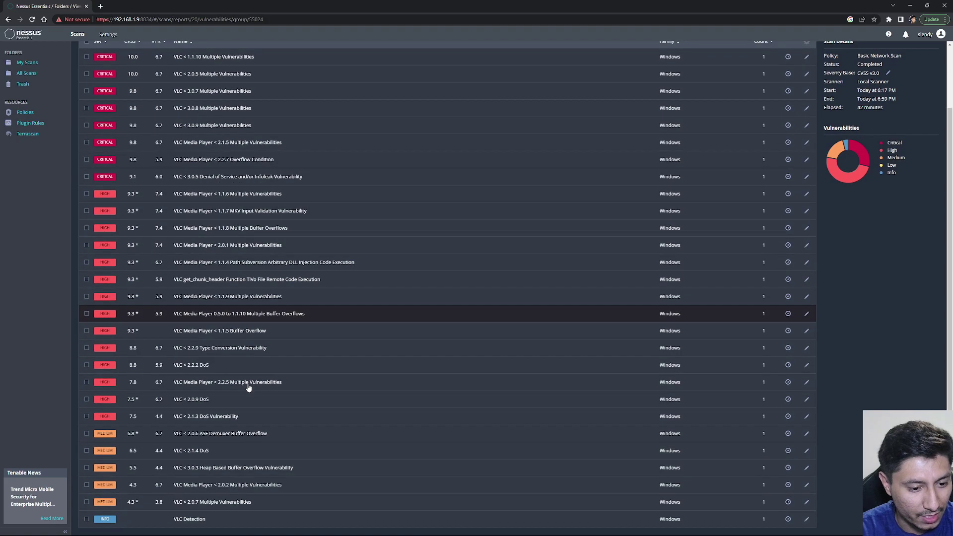
scroll(249, 388, up, 3)
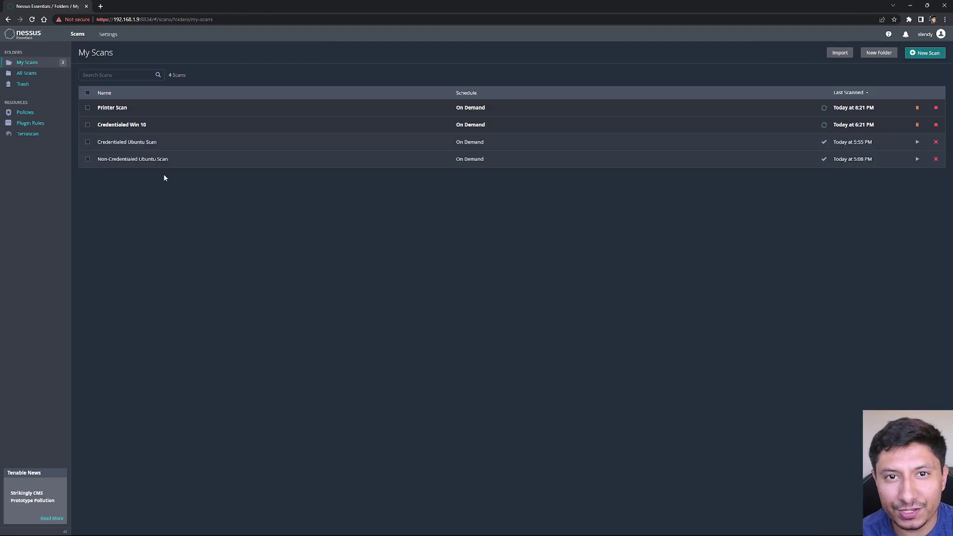